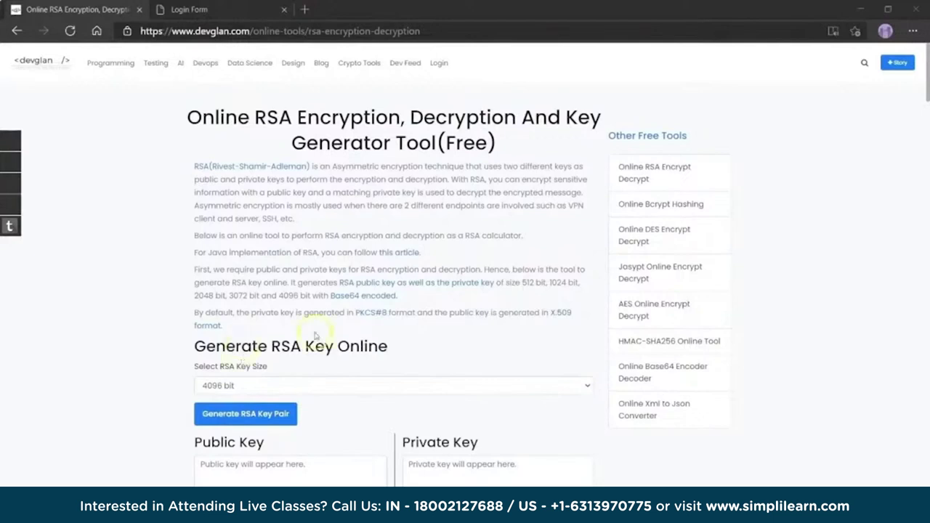
Choose the 1024 bit key size and generate a new RSA public/private key pair
click(244, 385)
click(235, 413)
scroll(164, 386, down, 2)
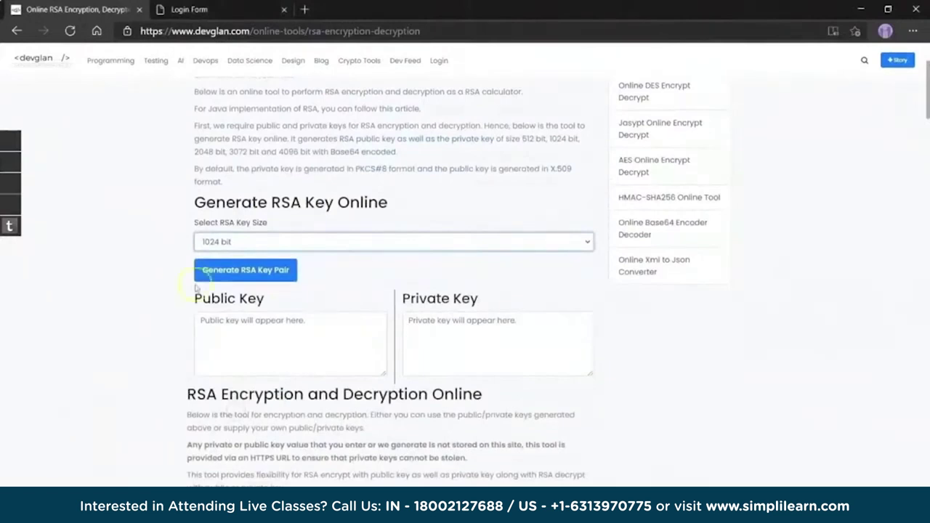
click(264, 272)
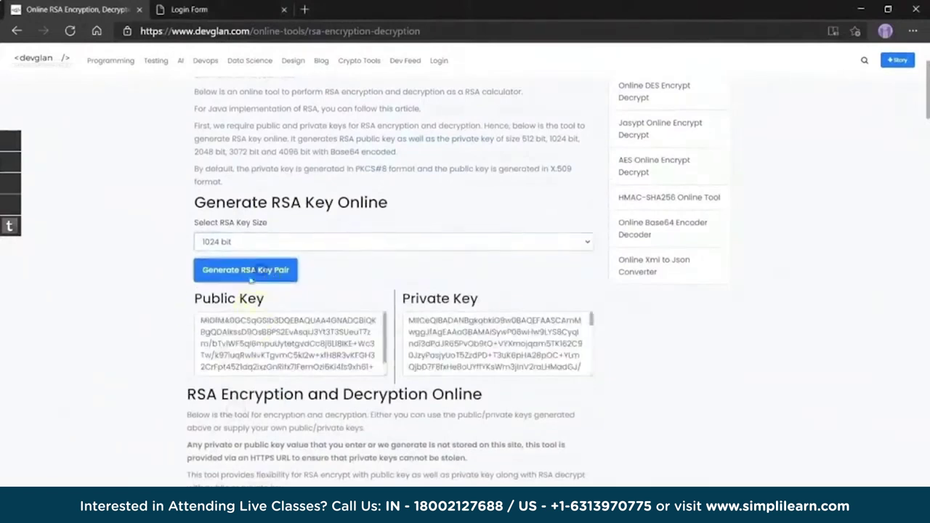
Look over the generated public and private keys, then go to the plain-text field
click(148, 316)
click(313, 369)
scroll(309, 352, down, 2)
scroll(309, 352, up, 2)
click(474, 354)
scroll(479, 354, down, 2)
scroll(486, 353, up, 2)
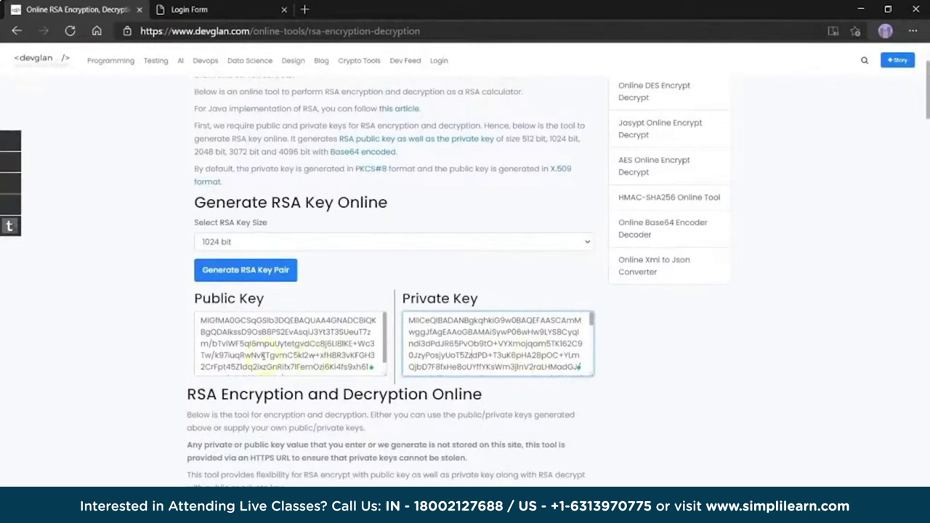
click(128, 328)
scroll(120, 345, down, 1)
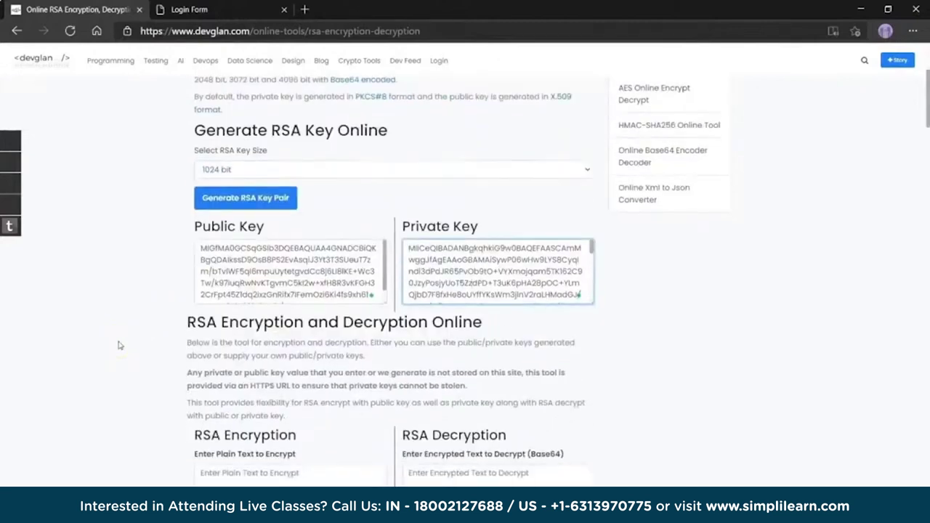
scroll(118, 348, down, 2)
scroll(116, 352, down, 1)
click(251, 270)
Enter Simplilearn as the plain text to encrypt
text(Iimplilearn)
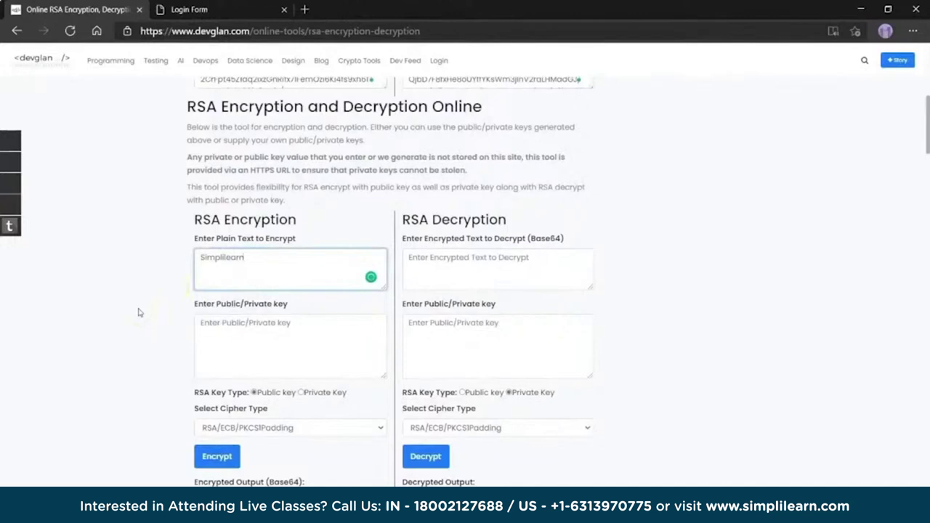
click(67, 308)
scroll(65, 307, down, 1)
scroll(206, 261, up, 2)
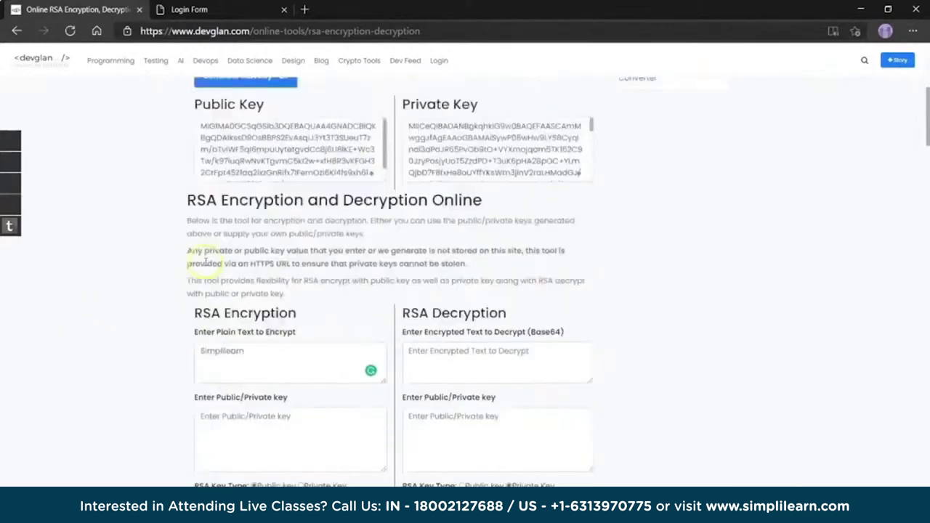
scroll(206, 262, up, 1)
Copy the generated public key into the encryption key field
triple_click(283, 211)
scroll(124, 307, down, 2)
click(248, 316)
key(ctrl+v)
scroll(156, 326, down, 2)
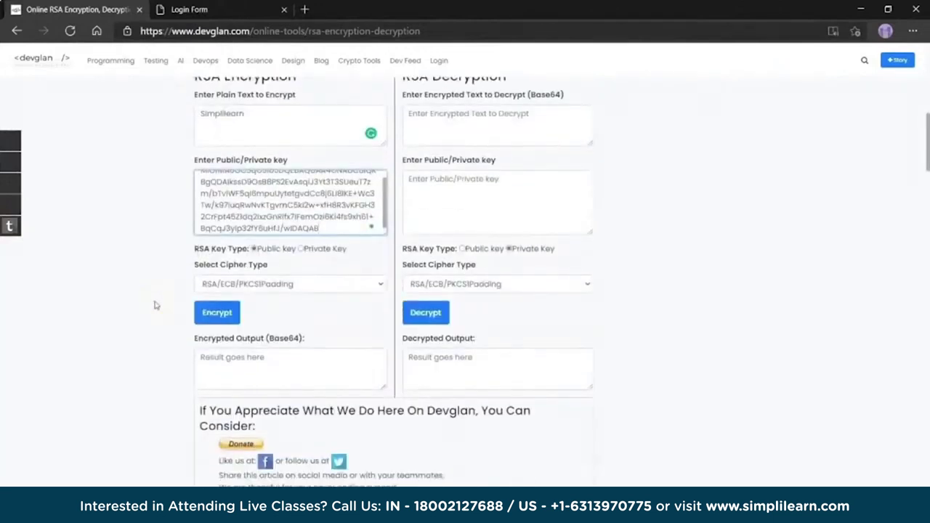
Choose the plain RSA cipher, encrypt, and select the Base64 ciphertext output
click(264, 286)
click(226, 299)
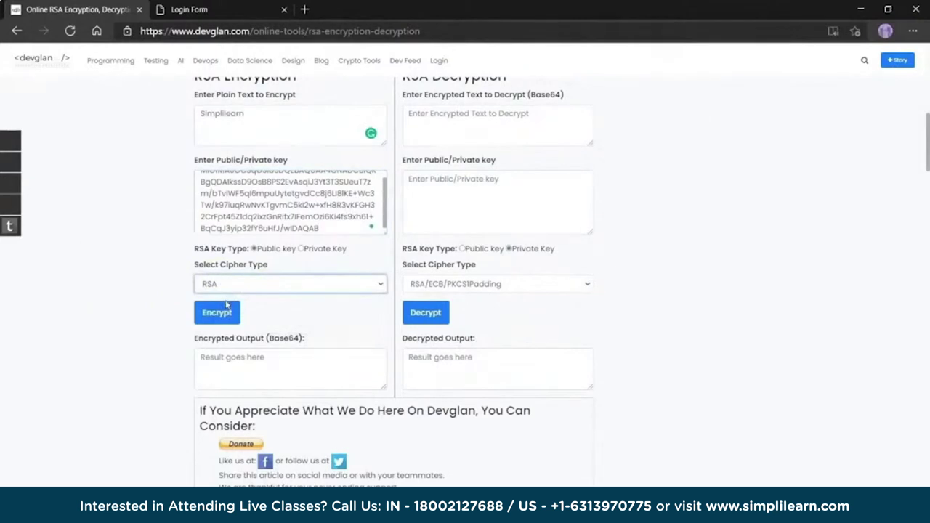
scroll(166, 311, down, 1)
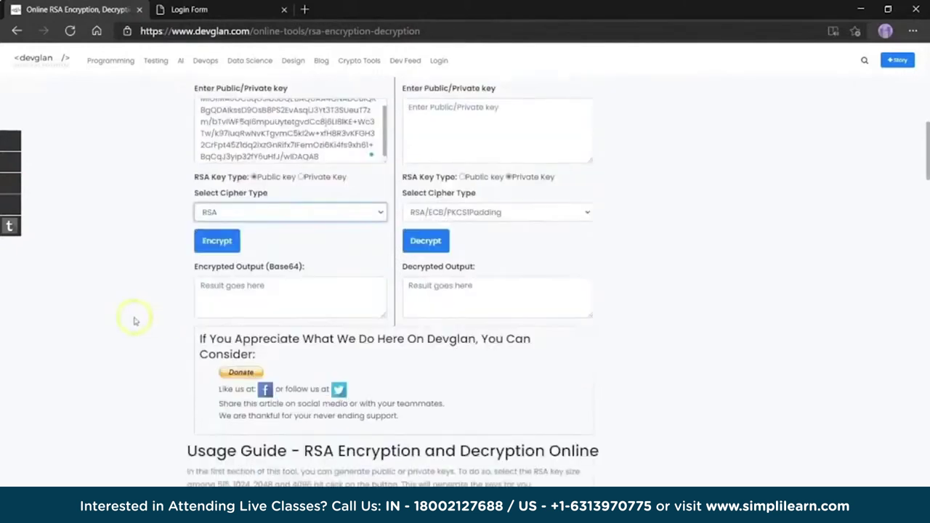
click(219, 245)
click(263, 298)
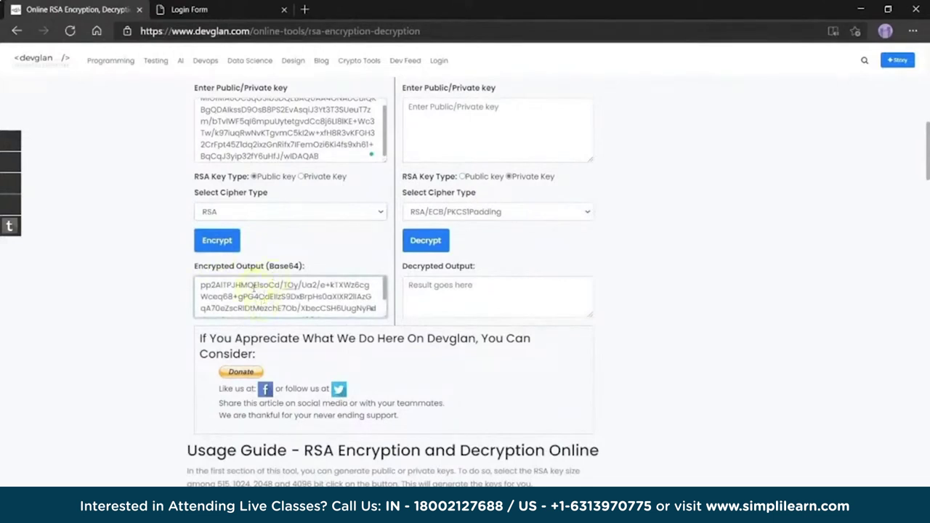
scroll(247, 289, down, 1)
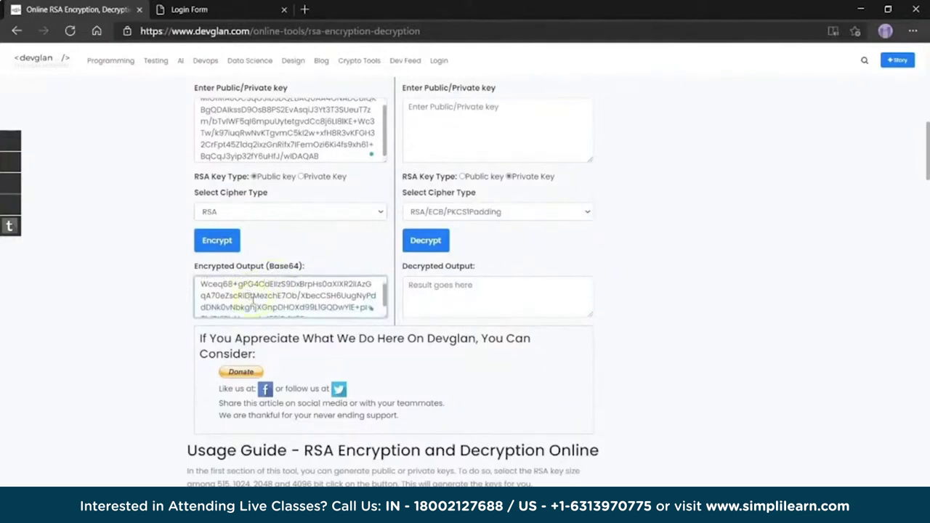
scroll(125, 424, up, 1)
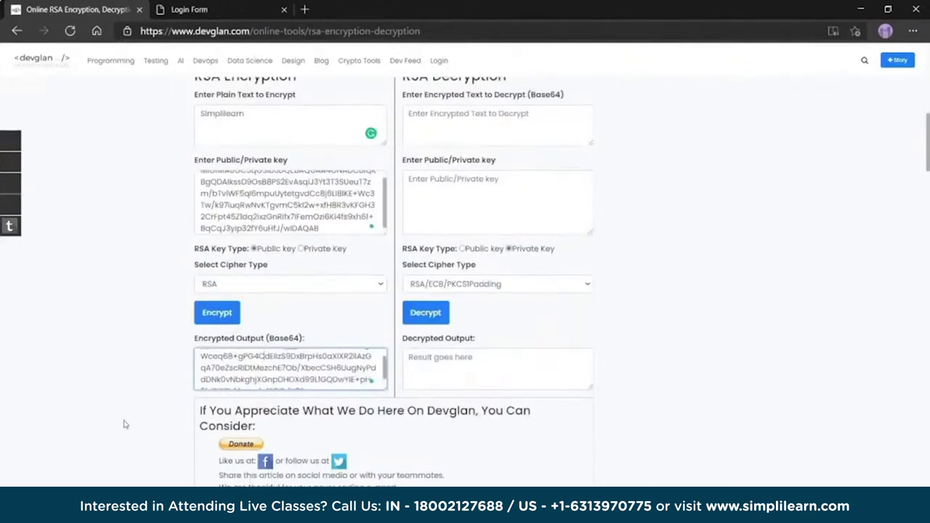
triple_click(280, 379)
scroll(111, 367, up, 3)
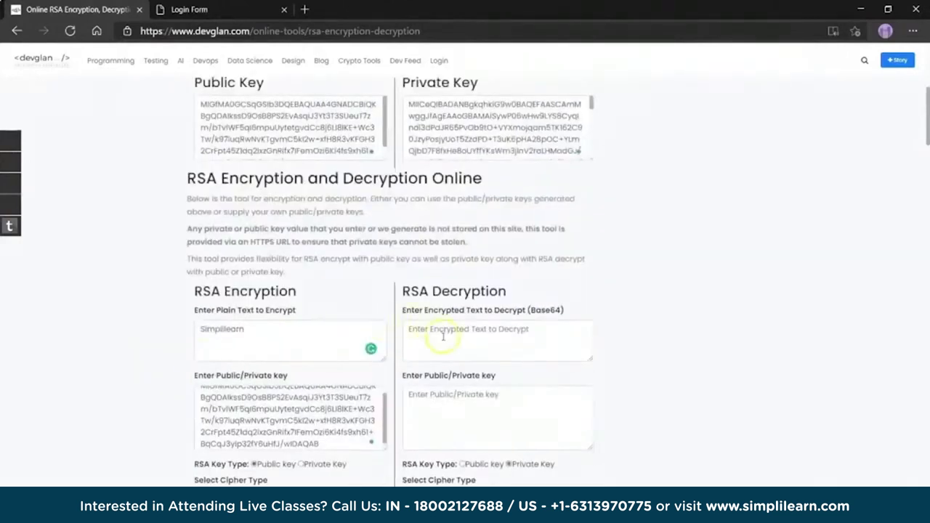
Paste the Base64 ciphertext into the text-to-decrypt field
click(440, 336)
key(ctrl+v)
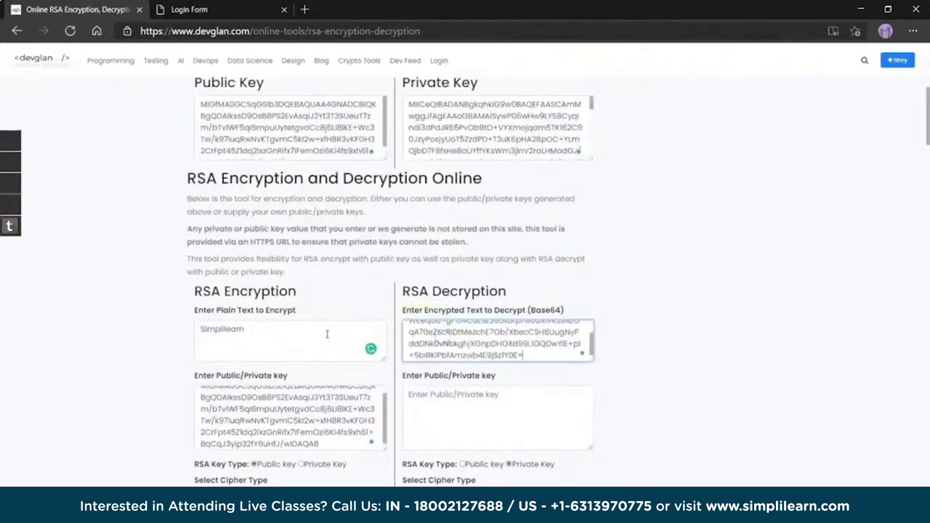
click(564, 316)
scroll(508, 341, up, 3)
click(621, 336)
scroll(710, 326, down, 1)
scroll(710, 326, up, 3)
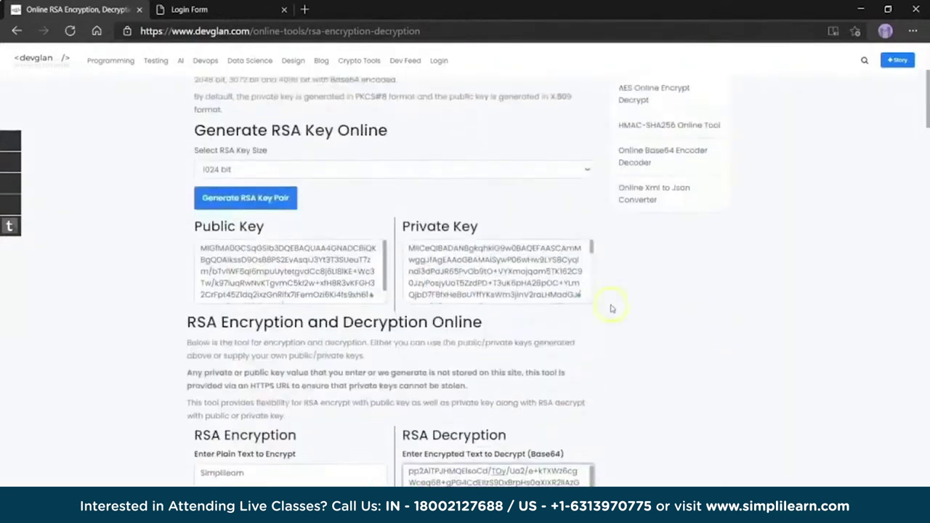
Put the generated private key in the decryption key field and mark it Private Key
click(478, 251)
key(ctrl+a)
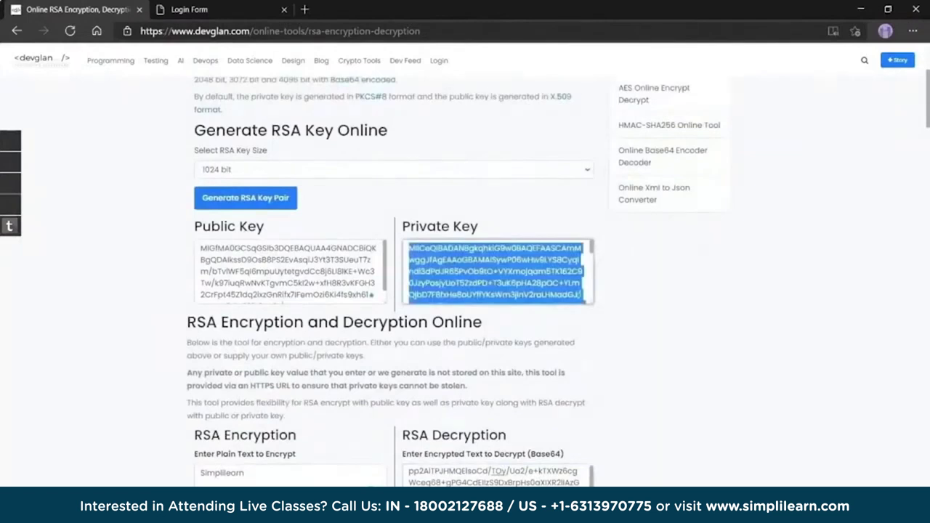
scroll(436, 291, down, 3)
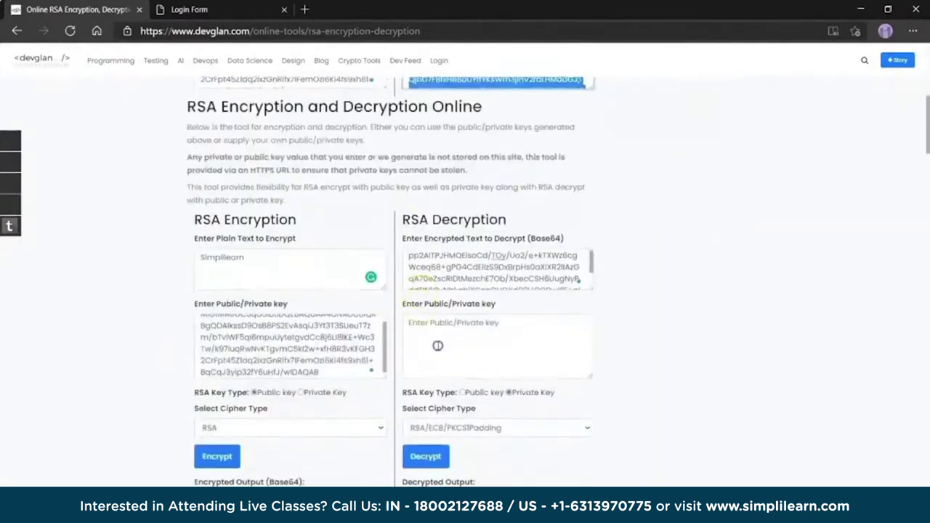
click(438, 345)
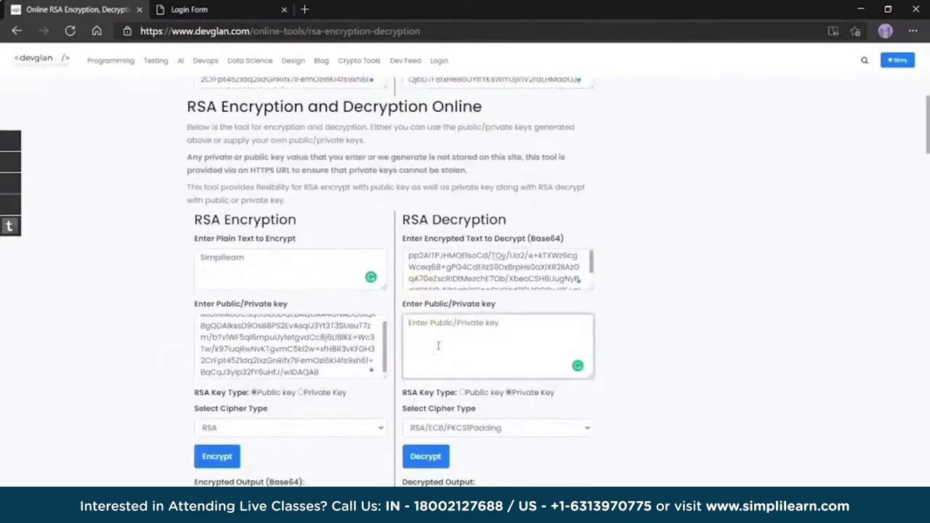
key(ctrl+v)
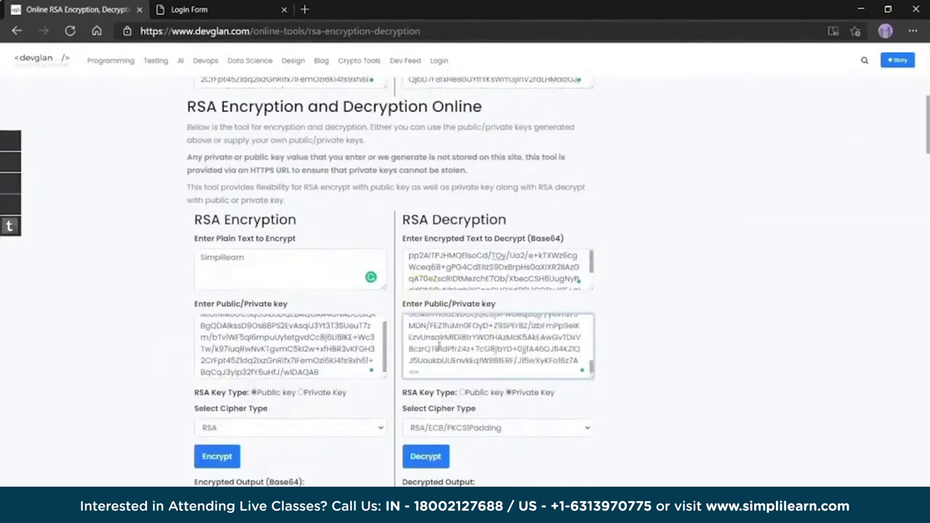
click(509, 392)
scroll(512, 393, down, 1)
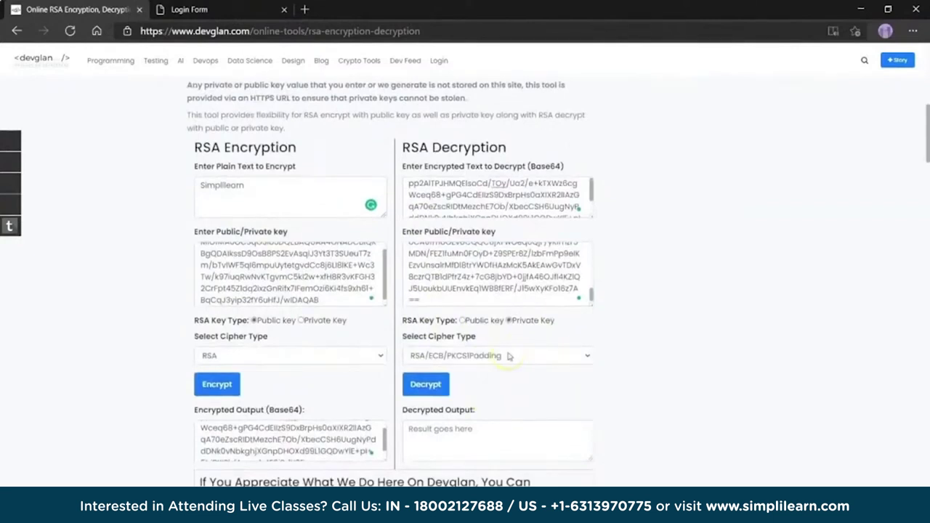
Choose the RSA cipher and decrypt, confirming the output reads Simplilearn
click(508, 356)
click(422, 371)
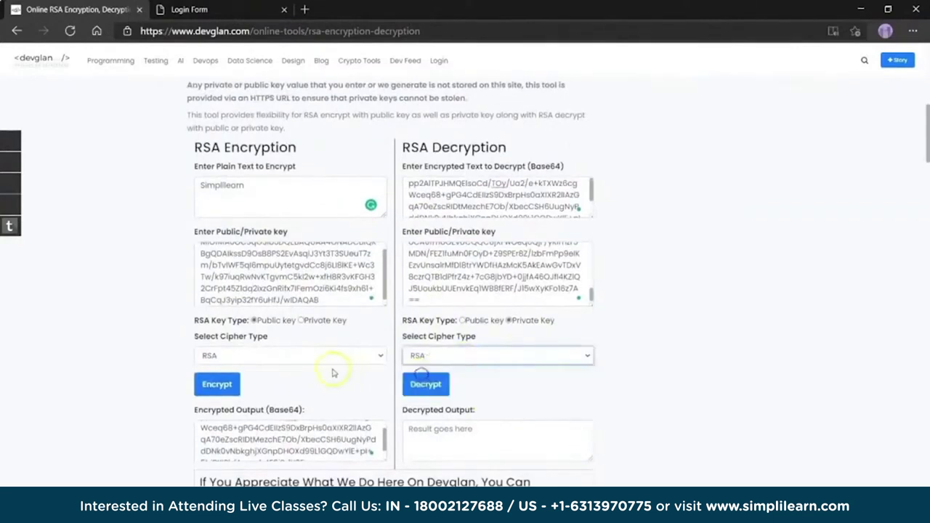
scroll(333, 372, down, 1)
click(435, 320)
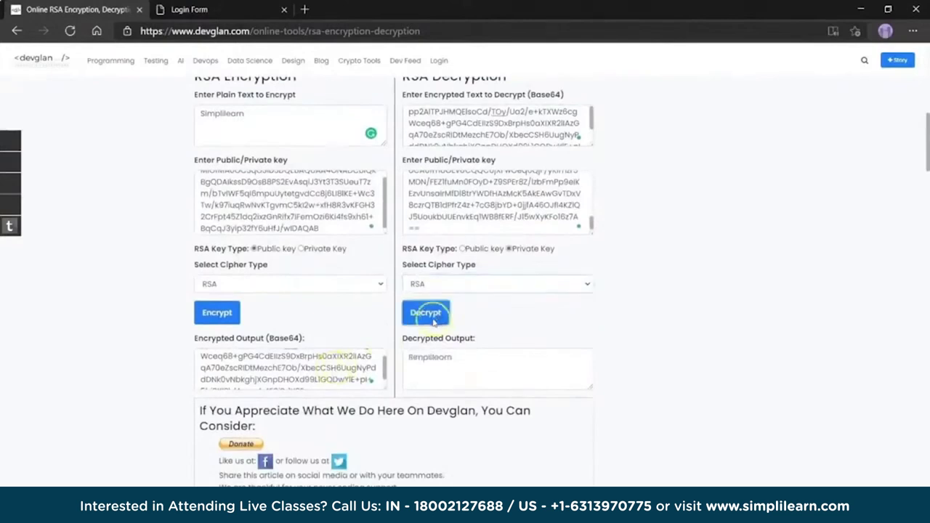
scroll(440, 327, down, 1)
click(465, 296)
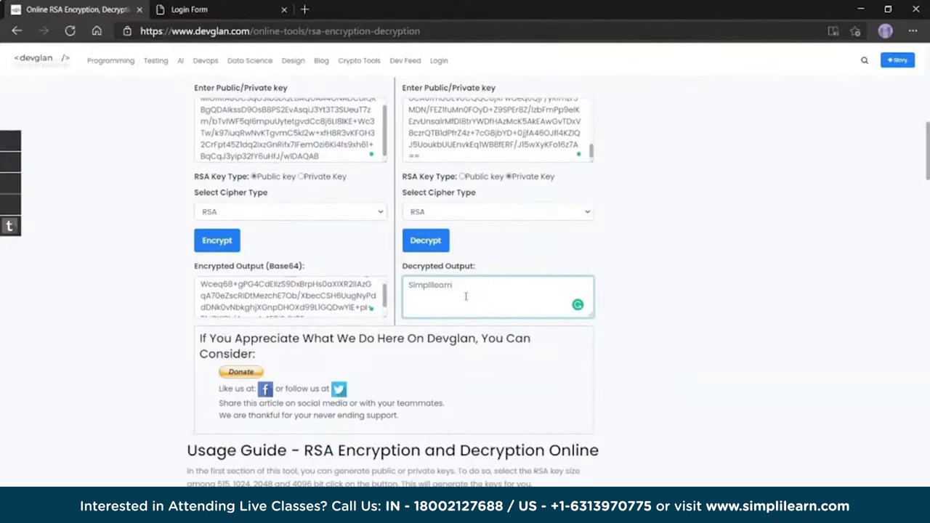
Use the private key as the encryption key, marked private, and encrypt Simplilearn
scroll(476, 313, up, 3)
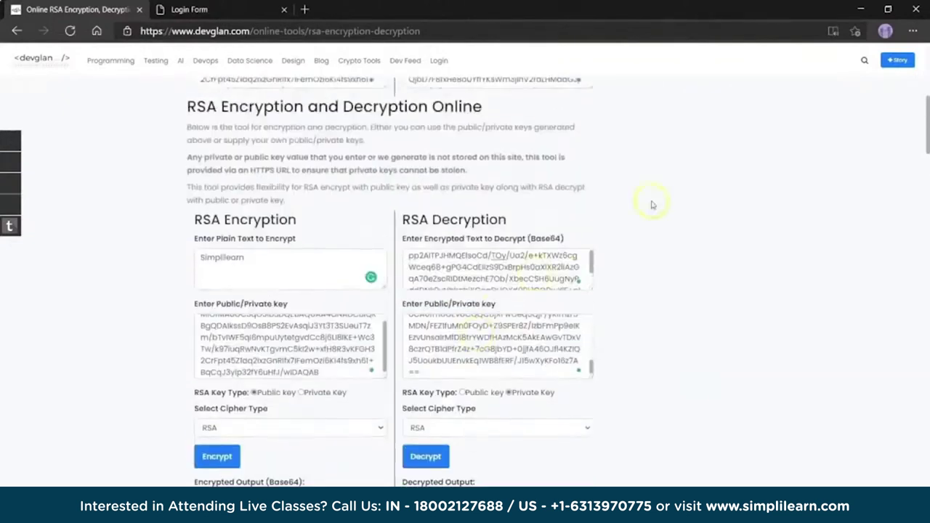
scroll(460, 203, up, 2)
scroll(461, 202, up, 2)
triple_click(461, 274)
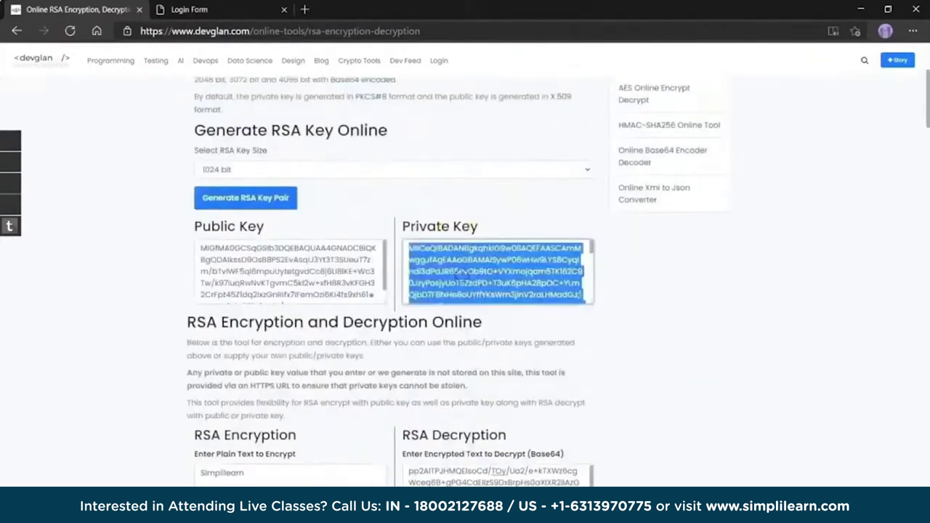
scroll(191, 316, down, 3)
triple_click(207, 347)
key(ctrl+v)
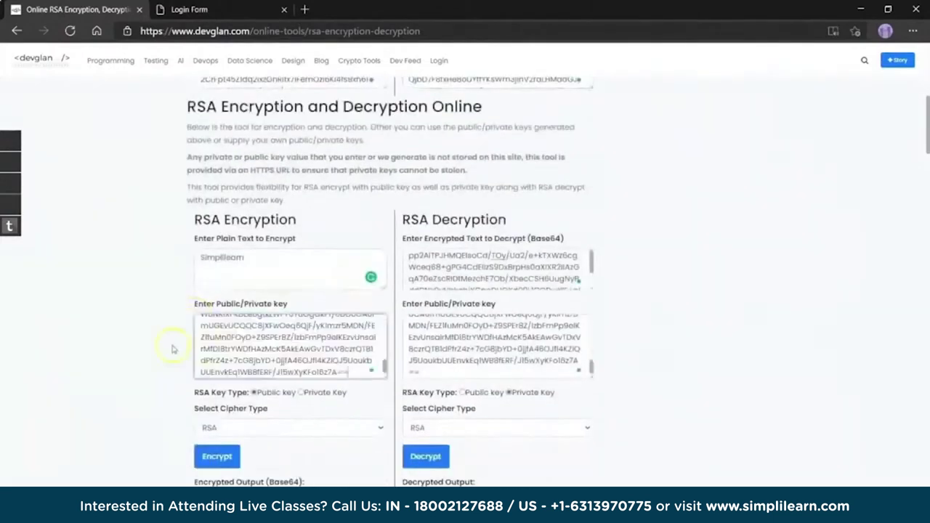
scroll(177, 315, down, 2)
click(300, 248)
click(216, 312)
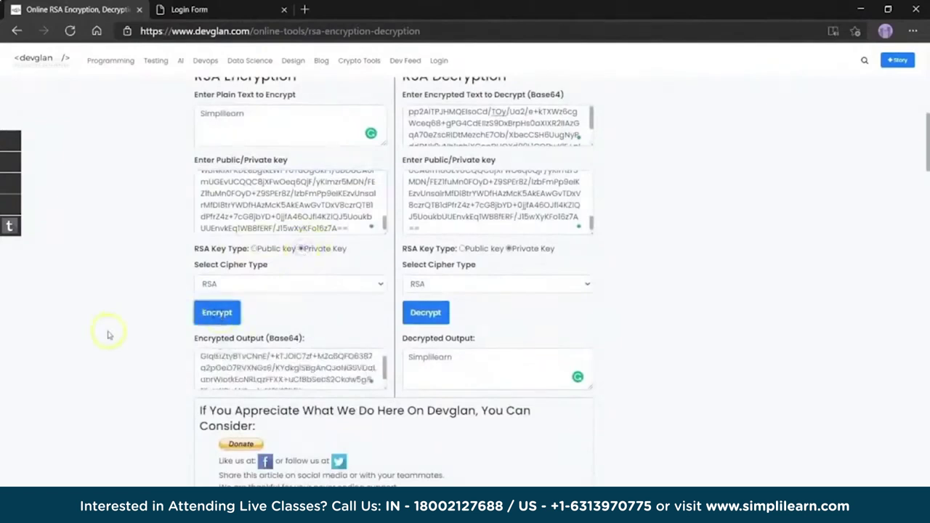
Replace the text to decrypt with the new ciphertext
scroll(278, 375, up, 3)
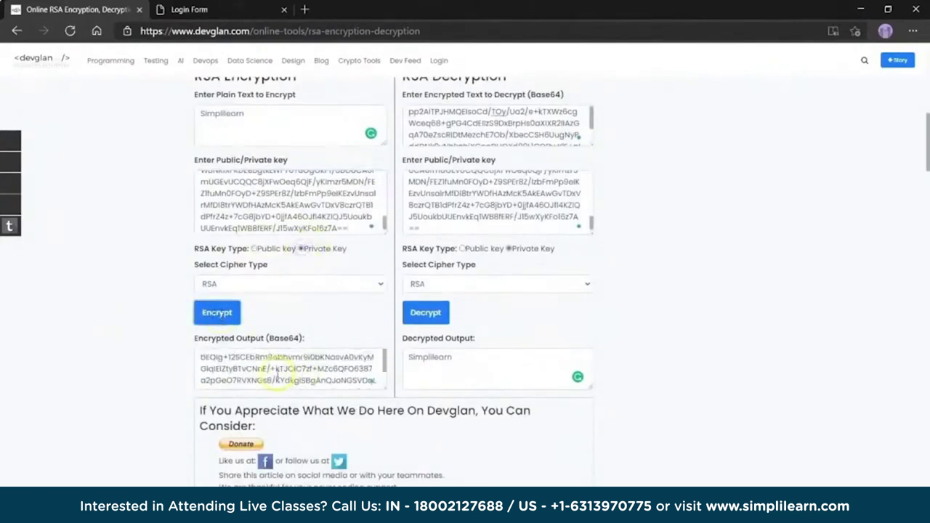
click(278, 374)
key(ctrl+a)
scroll(125, 342, up, 5)
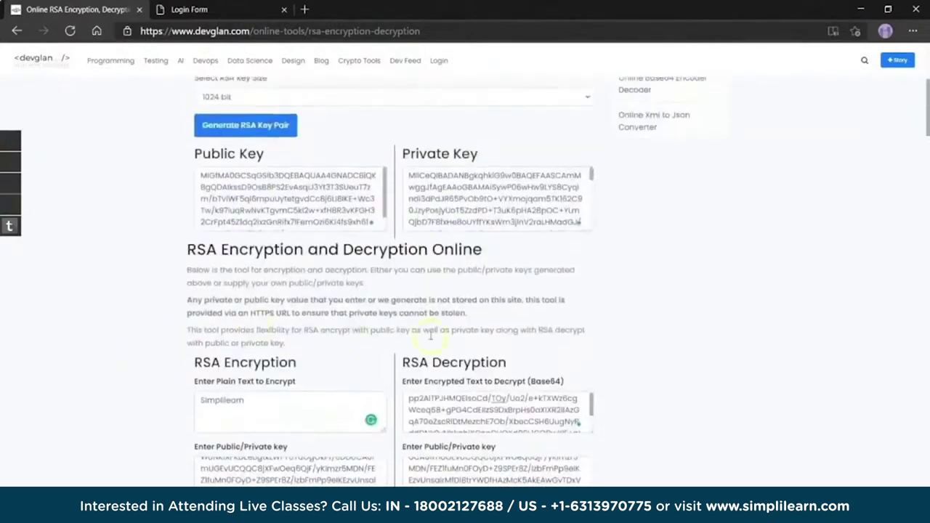
scroll(430, 333, down, 1)
click(456, 335)
key(ctrl+a)
key(ctrl+v)
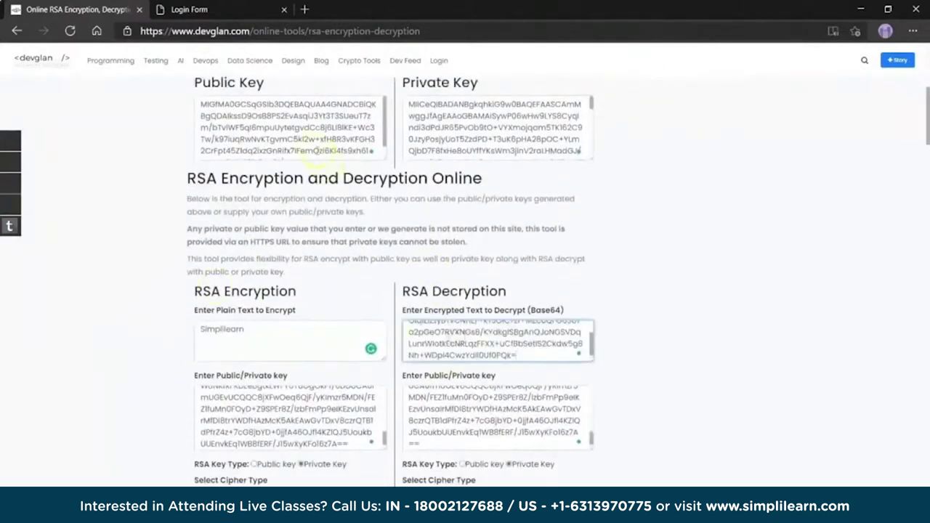
Decrypt with the public key as a Public key, getting Simplilearn back
click(314, 149)
key(ctrl+a)
scroll(98, 193, down, 3)
click(494, 206)
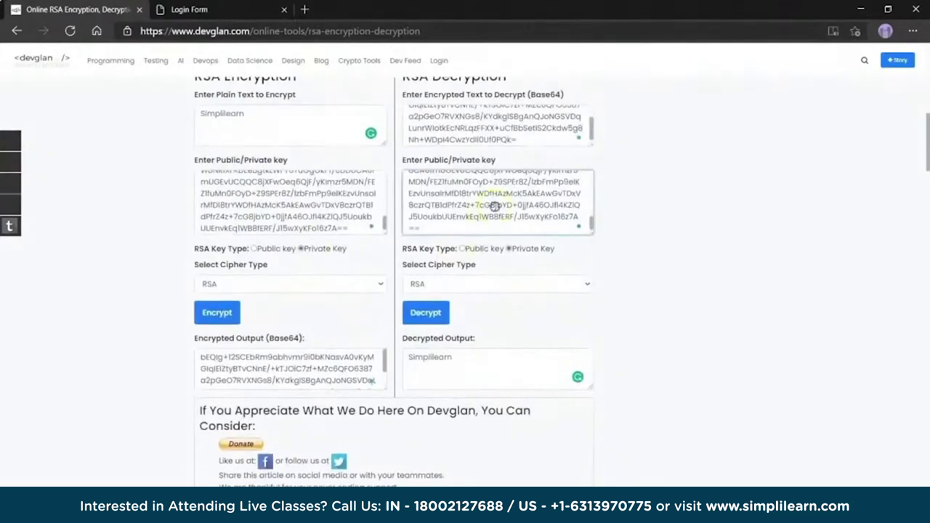
key(ctrl+a)
key(ctrl+v)
click(462, 249)
click(429, 312)
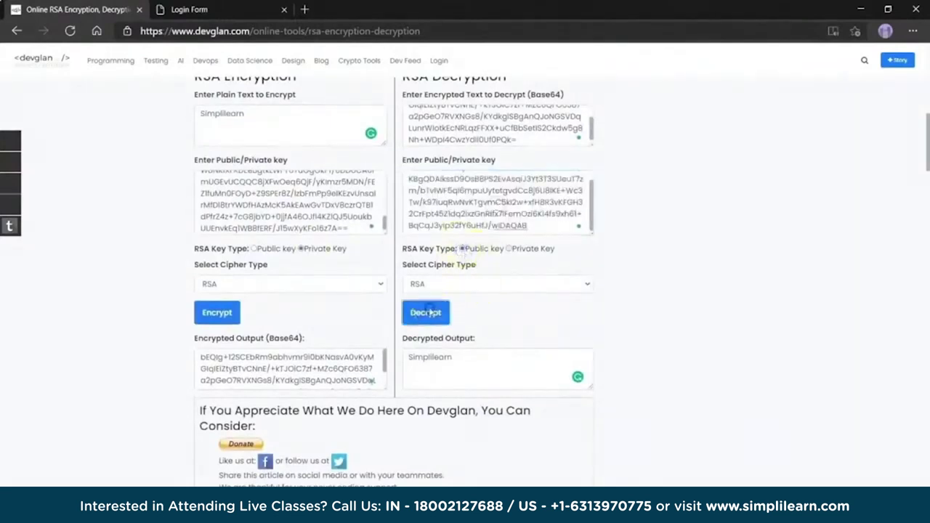
double_click(467, 357)
click(461, 382)
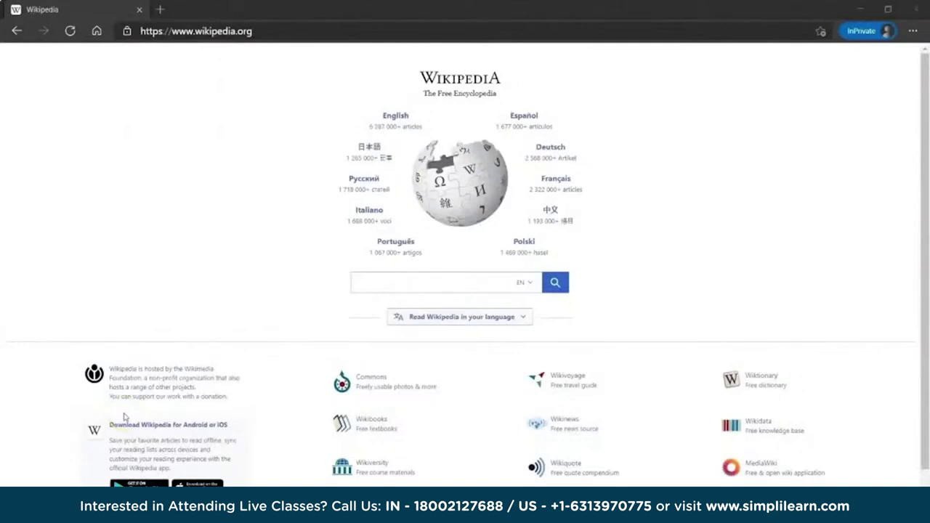
View wikipedia.org's secure-connection details, then start a Wireshark capture on the Wi-Fi interface
click(127, 32)
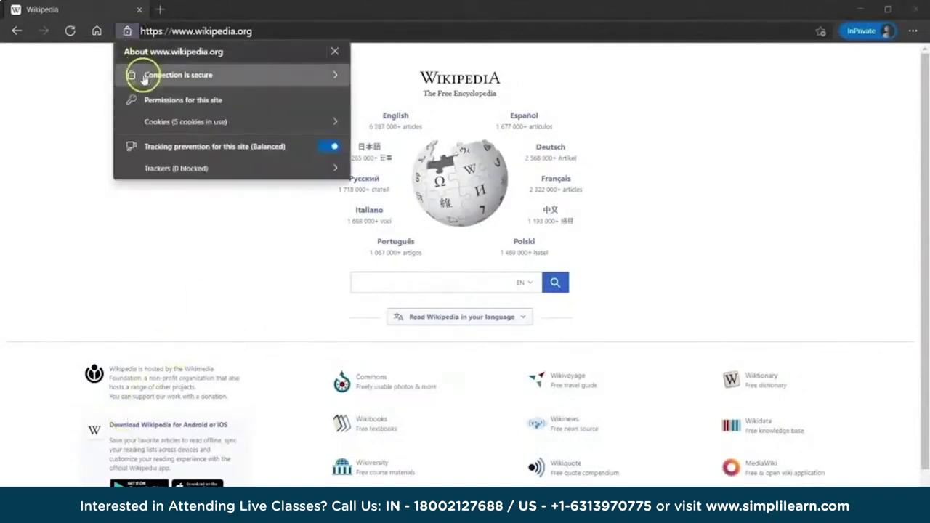
click(141, 73)
click(198, 71)
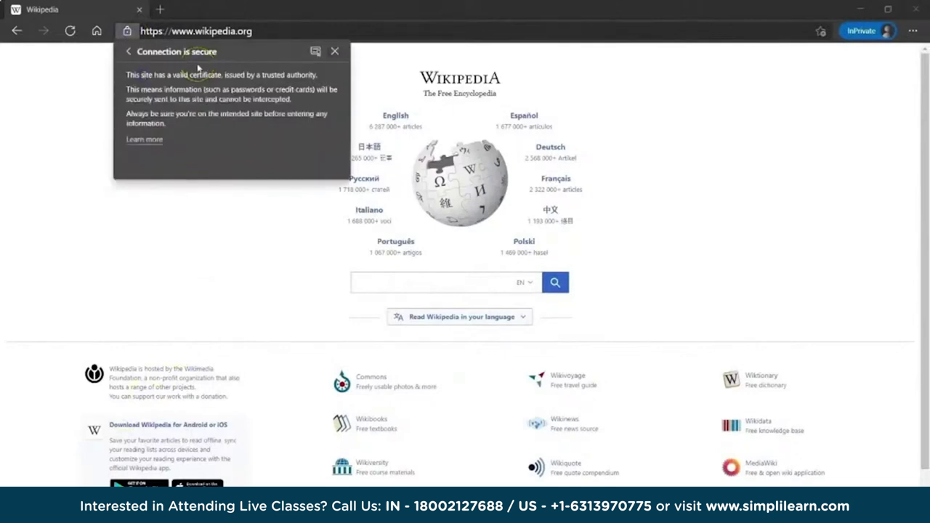
click(138, 263)
key(alt+Tab)
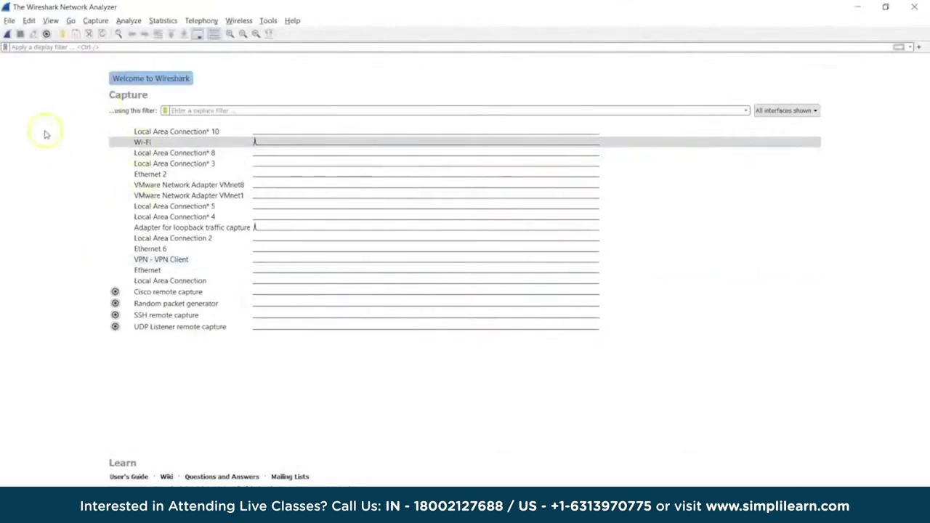
double_click(142, 143)
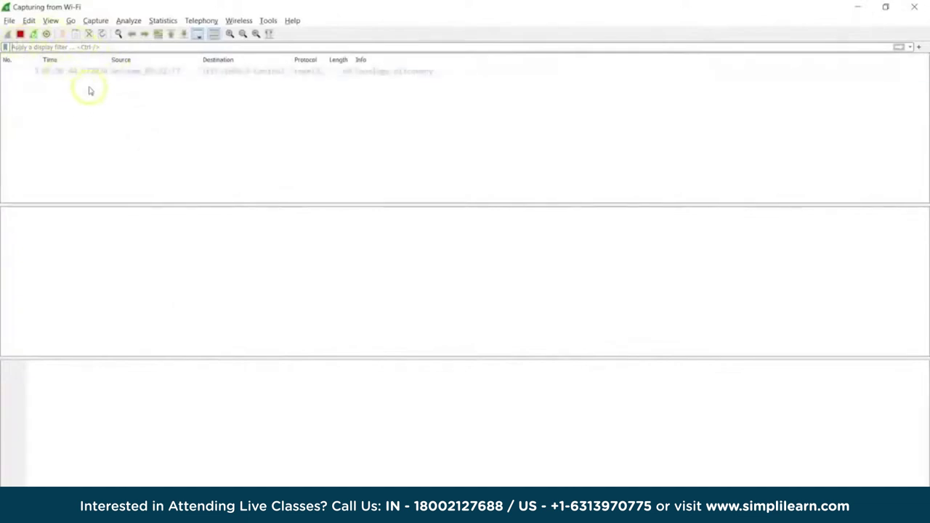
Inspect packet 1, then apply the display filter 'udp contains wikipedia'
click(208, 74)
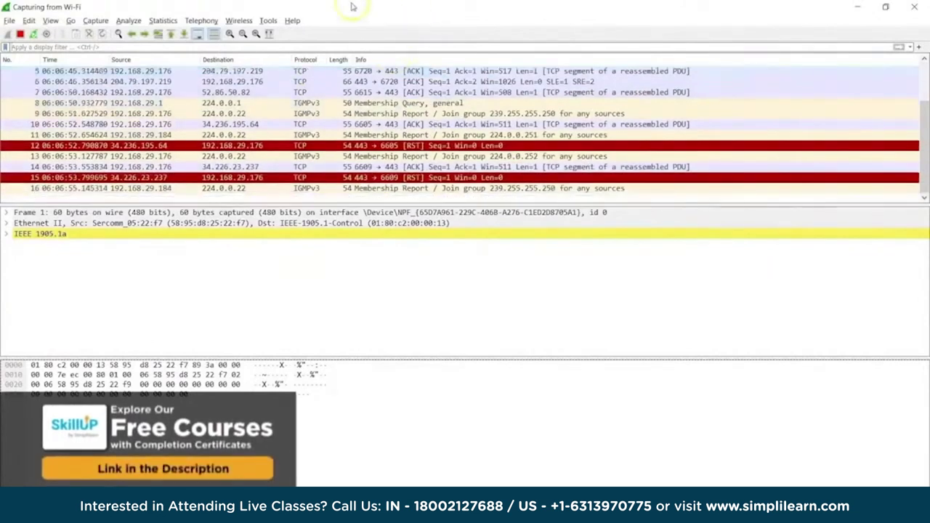
click(145, 46)
text(udp)
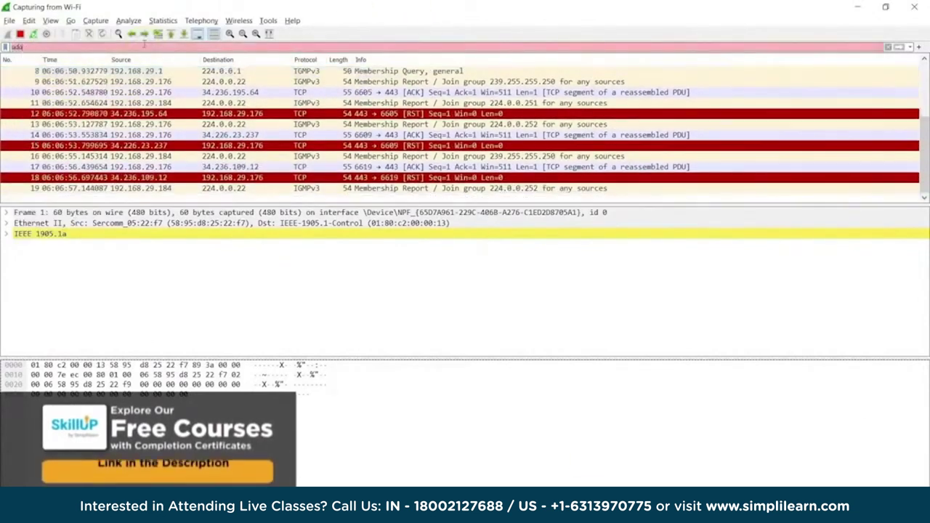
text( contai)
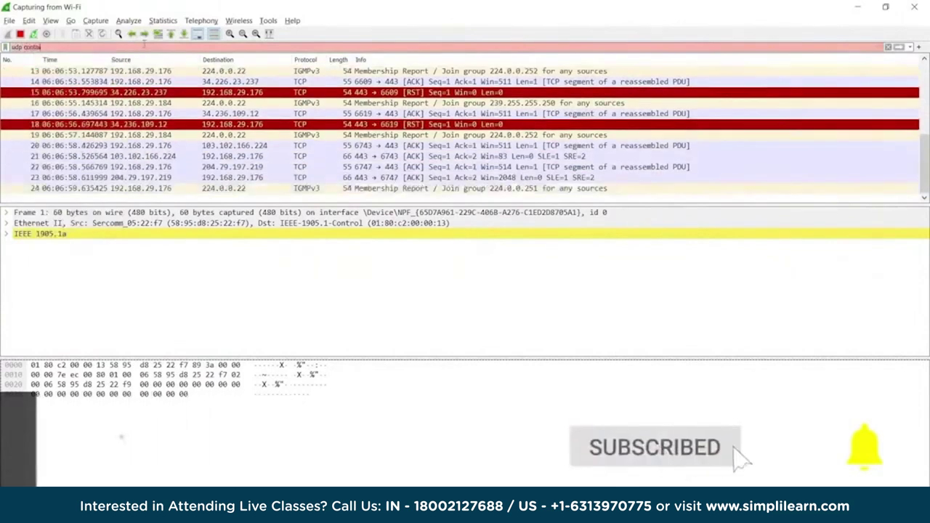
text(ns wikipedia)
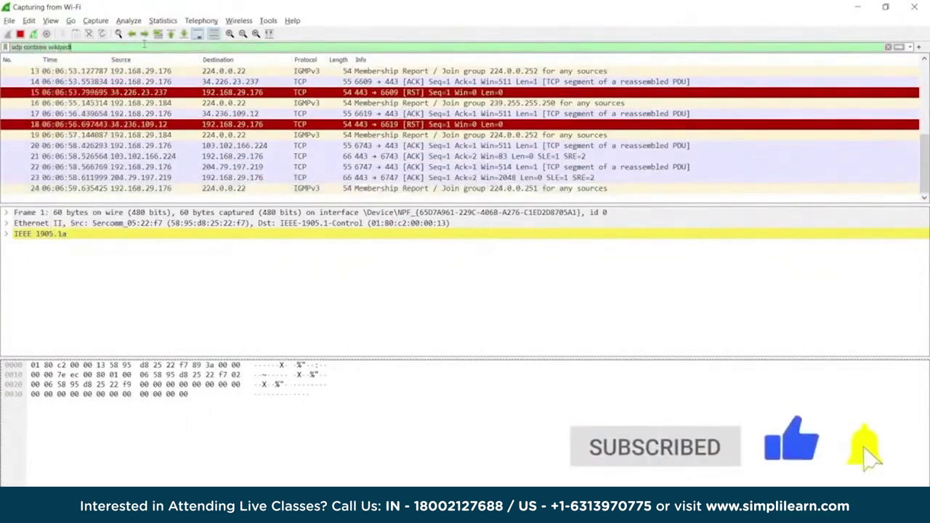
key(Return)
key(alt+Tab)
key(alt+Tab)
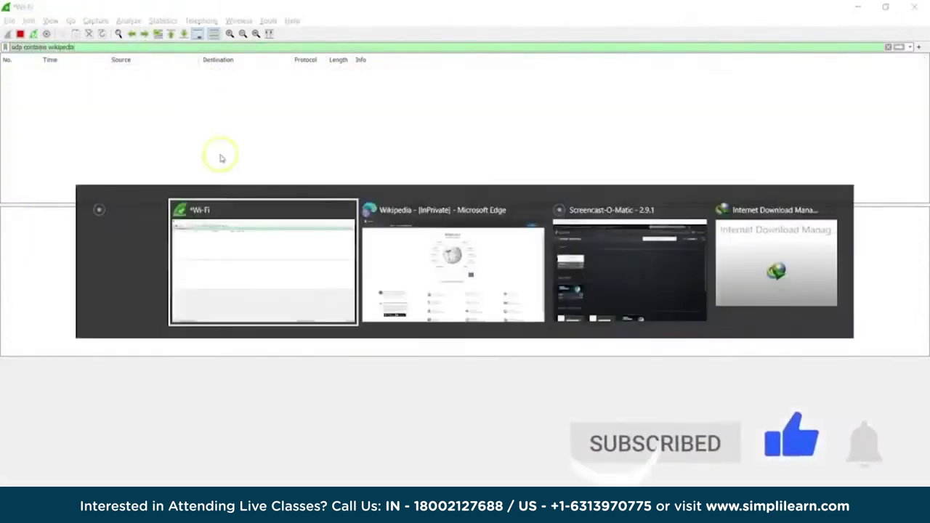
Search Wikipedia for 'computer' to load the Computer article
click(379, 281)
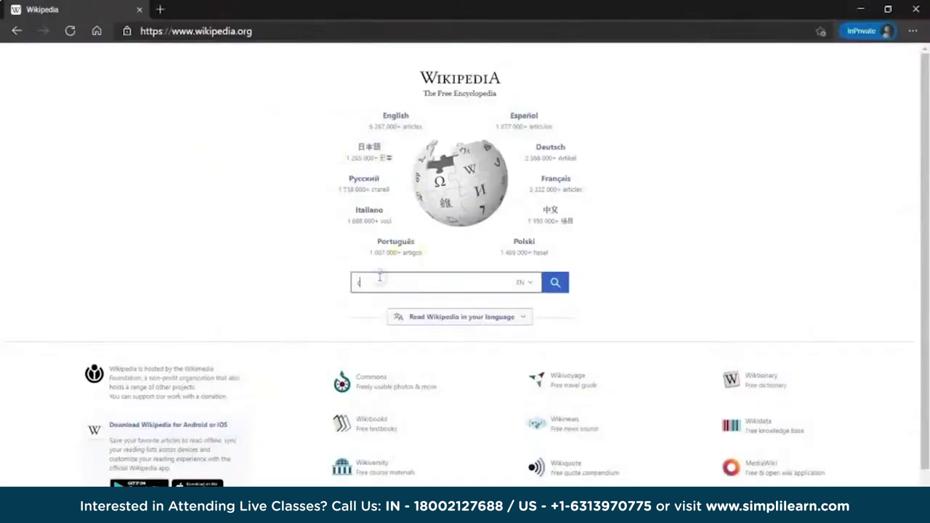
text(computer)
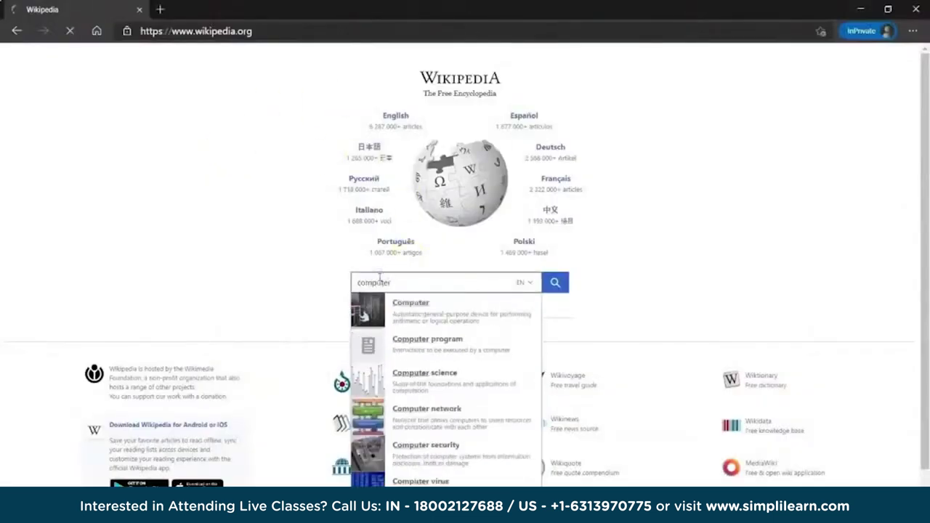
key(Return)
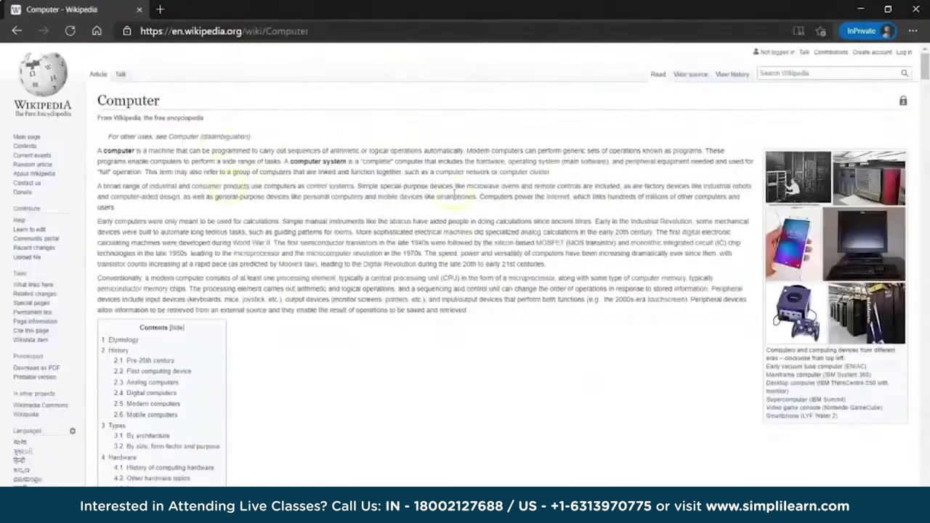
scroll(130, 329, down, 15)
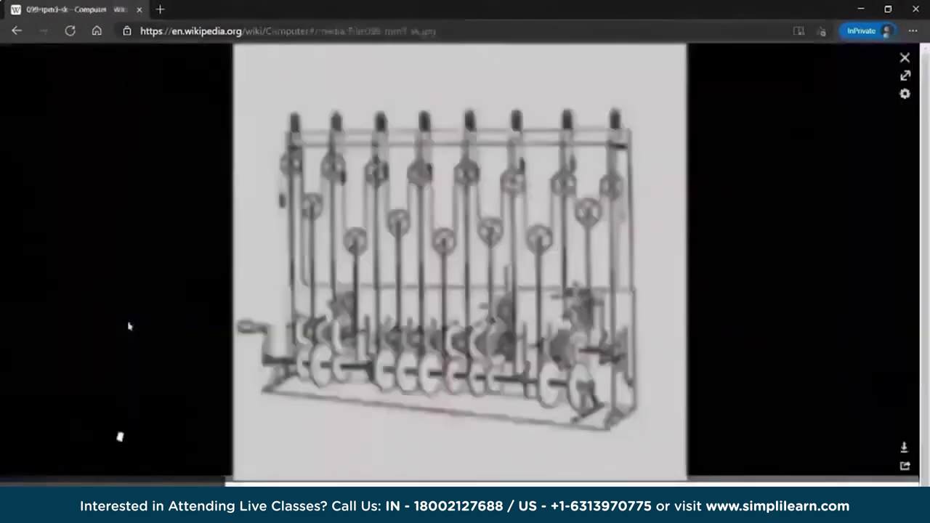
key(alt+Tab)
key(alt+Tab)
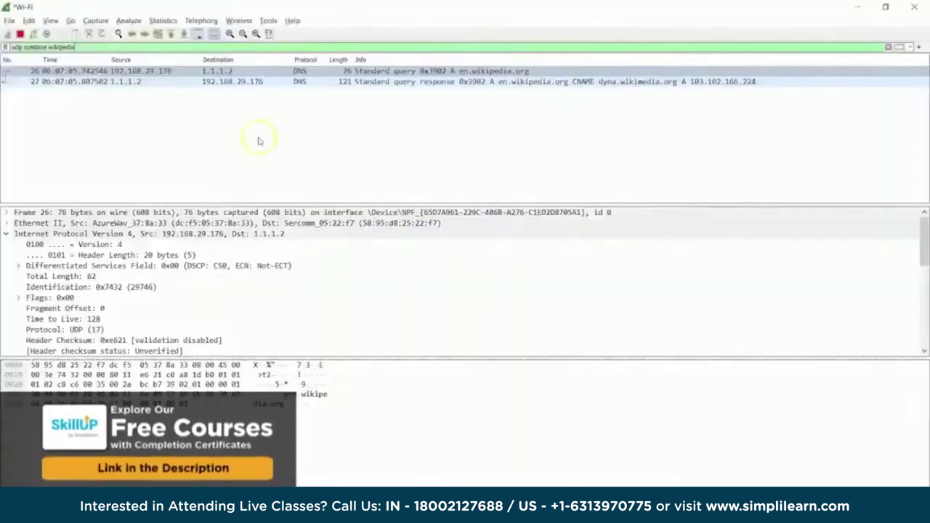
Open DNS response packet 27 in its own window
click(363, 82)
scroll(83, 328, down, 10)
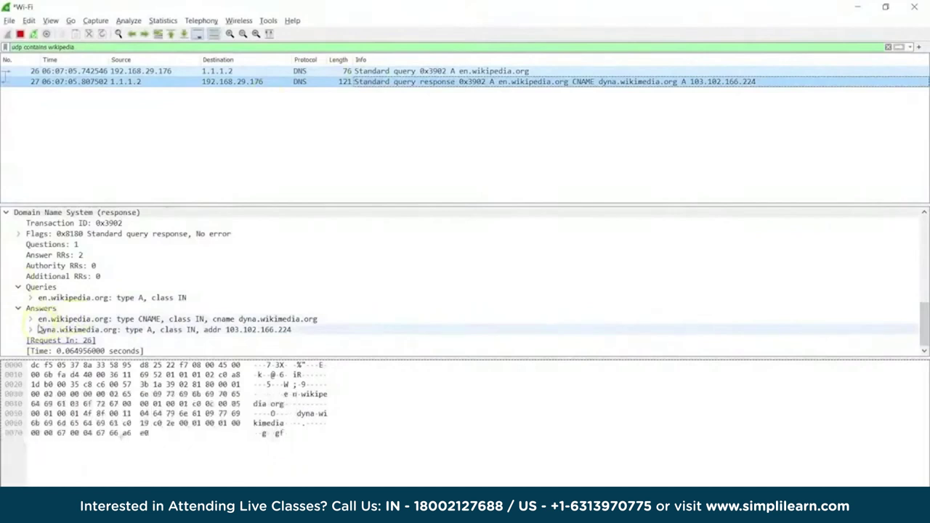
double_click(209, 81)
scroll(213, 225, down, 6)
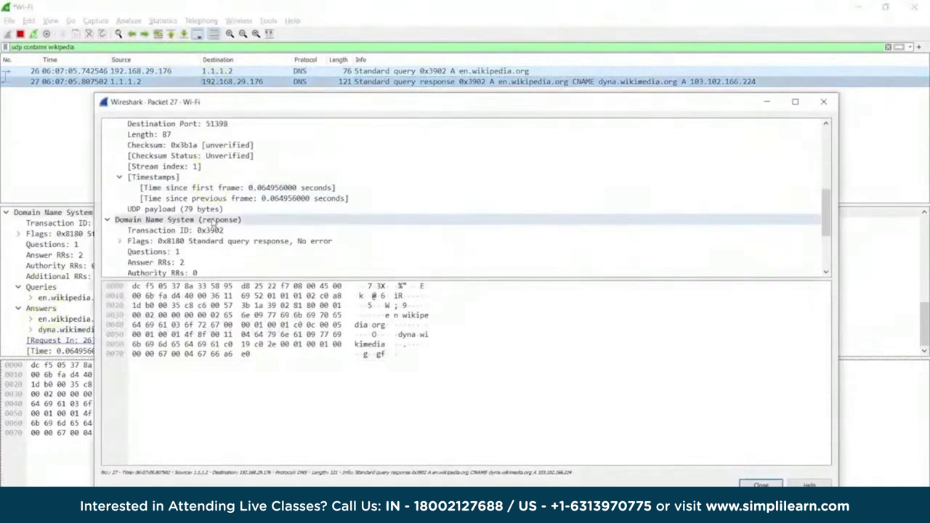
scroll(213, 224, down, 2)
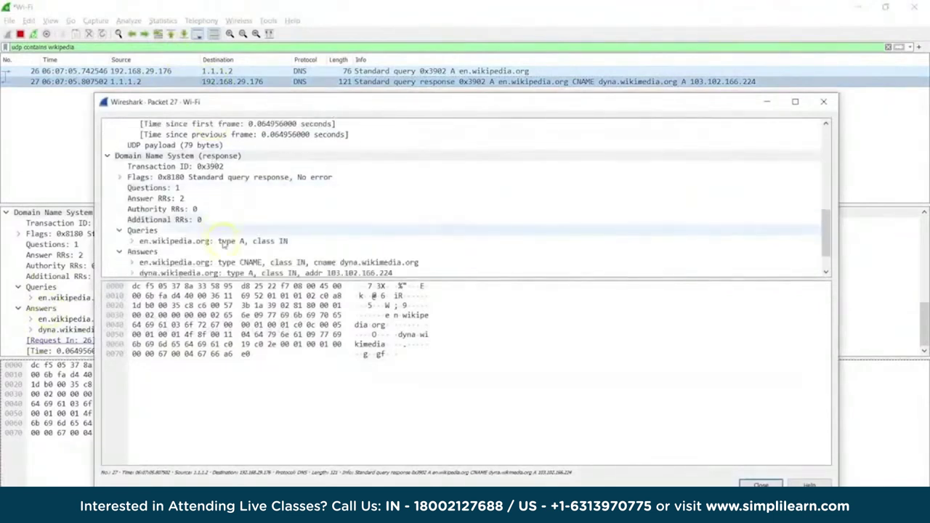
scroll(218, 225, down, 1)
Trace the en.wikipedia.org query name, the 00 11 and 00 01 fields, and destination MAC to their bytes
click(436, 315)
click(389, 324)
click(385, 335)
click(389, 354)
click(412, 345)
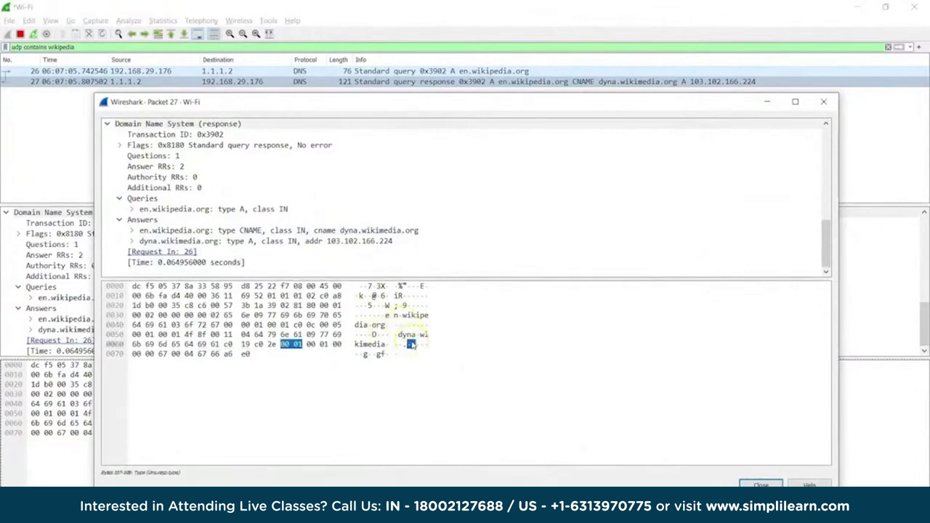
click(400, 285)
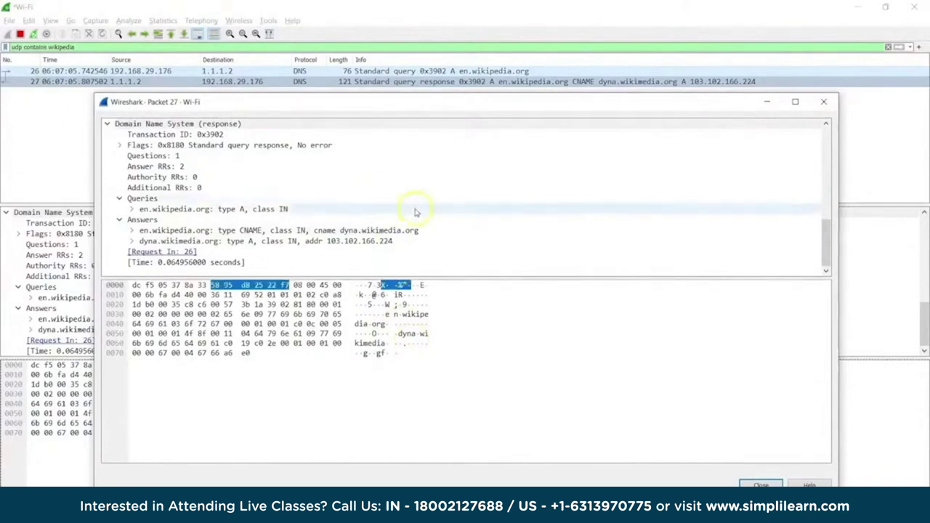
scroll(363, 144, up, 2)
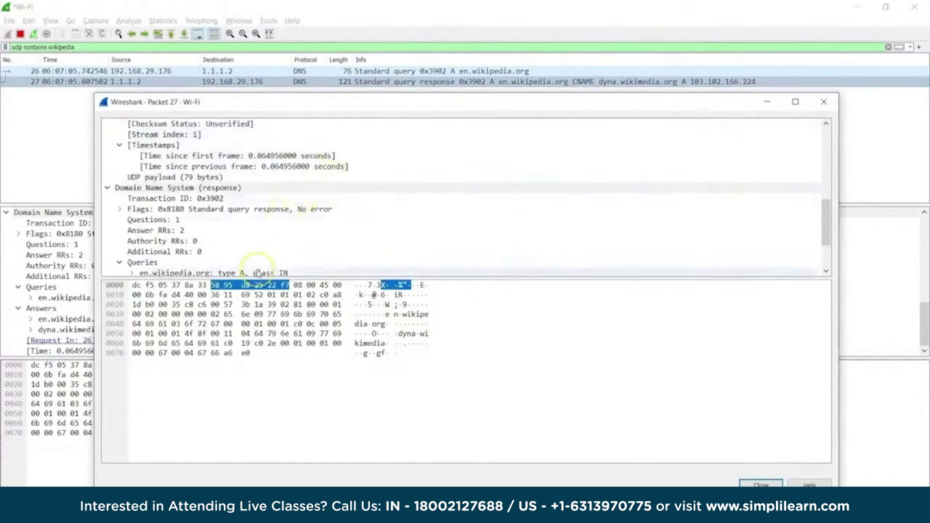
key(alt+Tab)
key(alt+Tab)
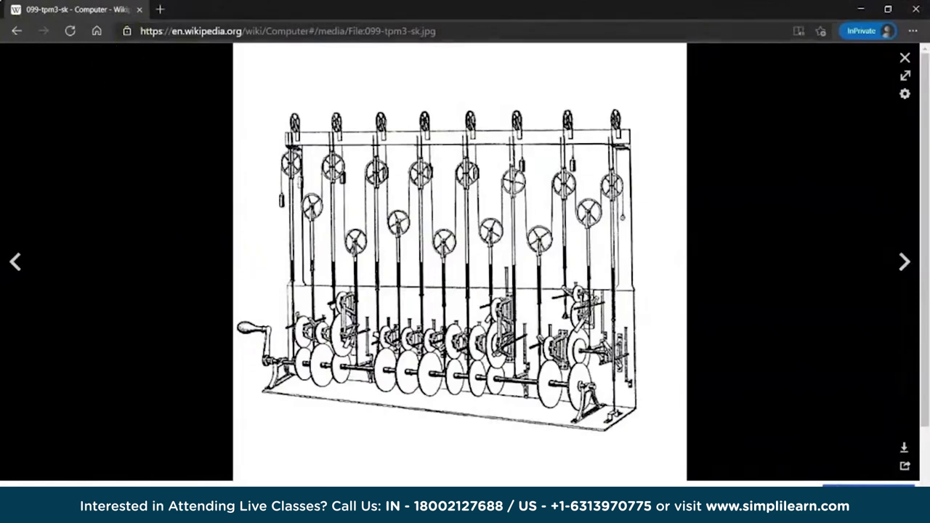
Search 'http login form' in a new private tab and open the demo Login Form page
click(160, 10)
text(http log)
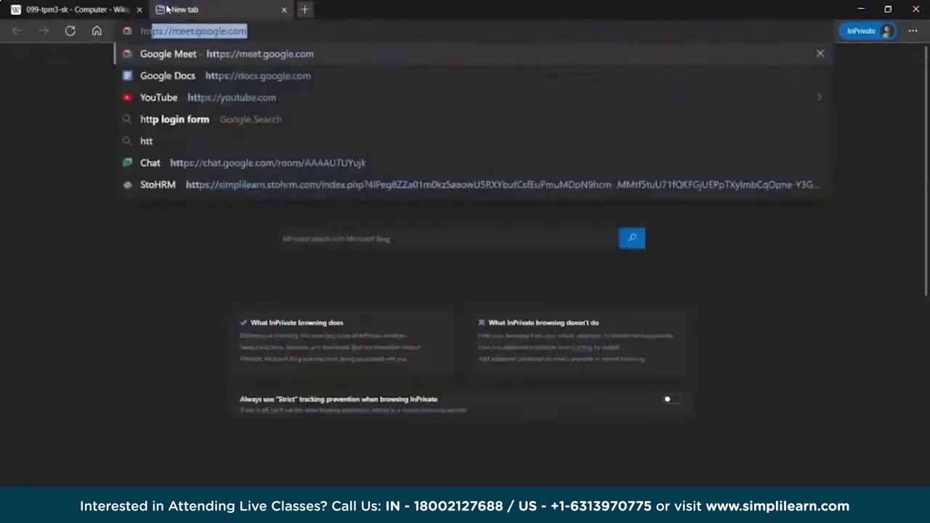
text(i)
key(Return)
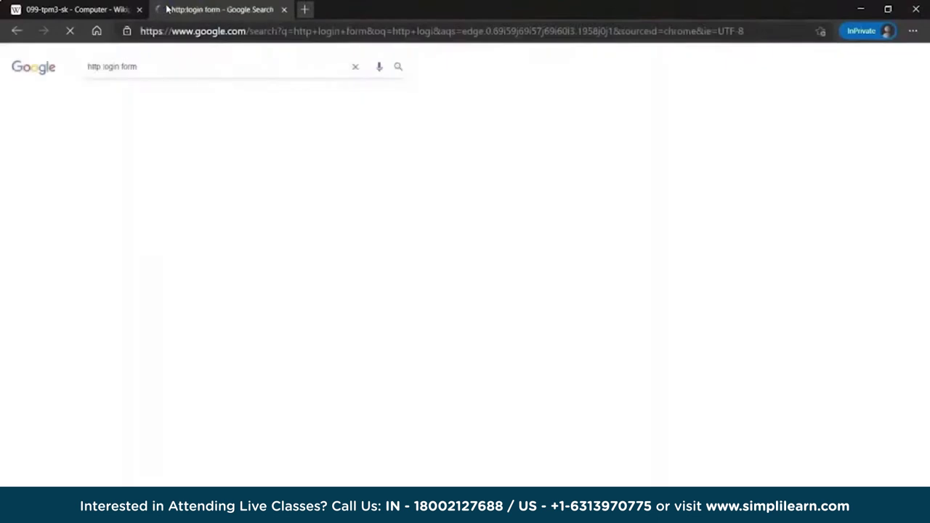
click(128, 144)
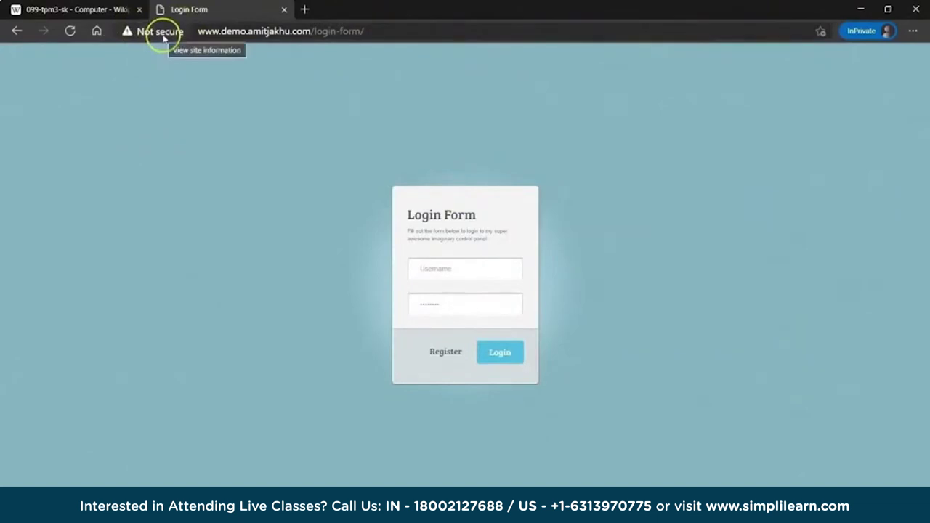
Fill in a test username and password and submit the login form
click(435, 276)
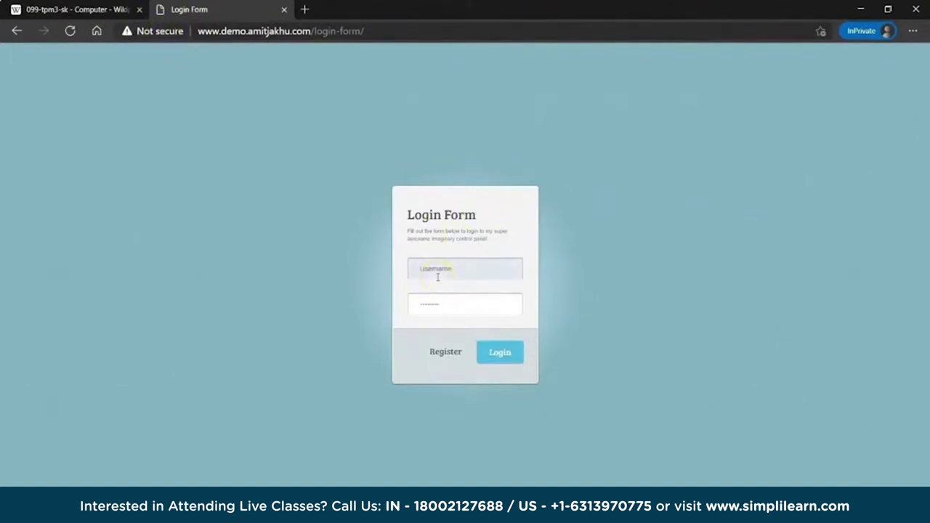
click(438, 277)
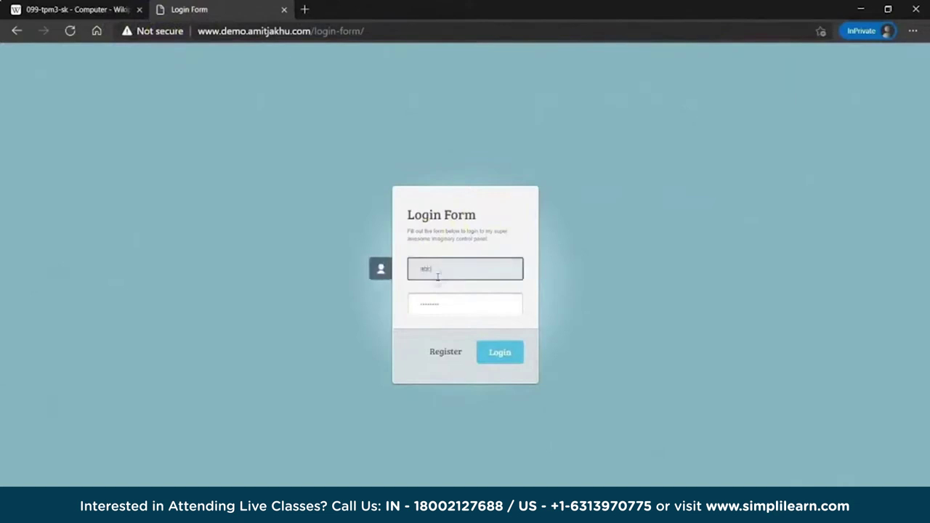
key(Tab)
text(a)
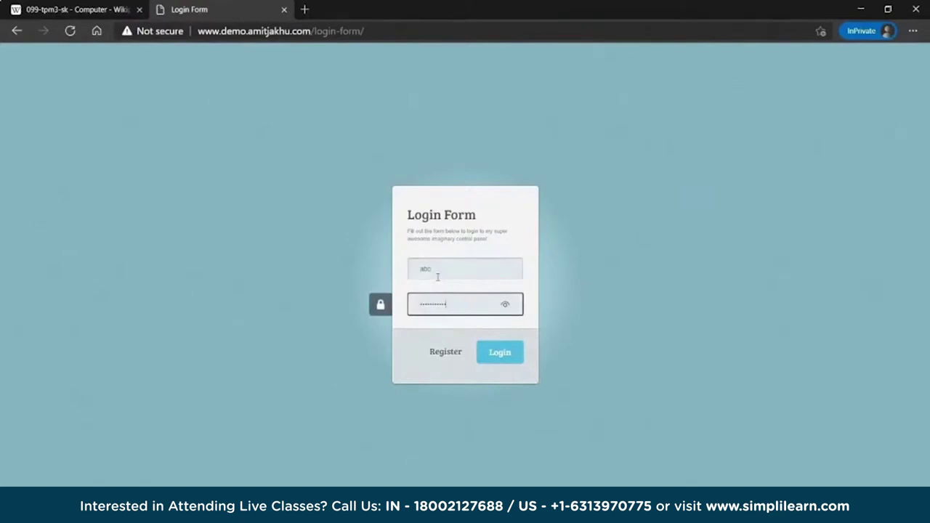
key(F5)
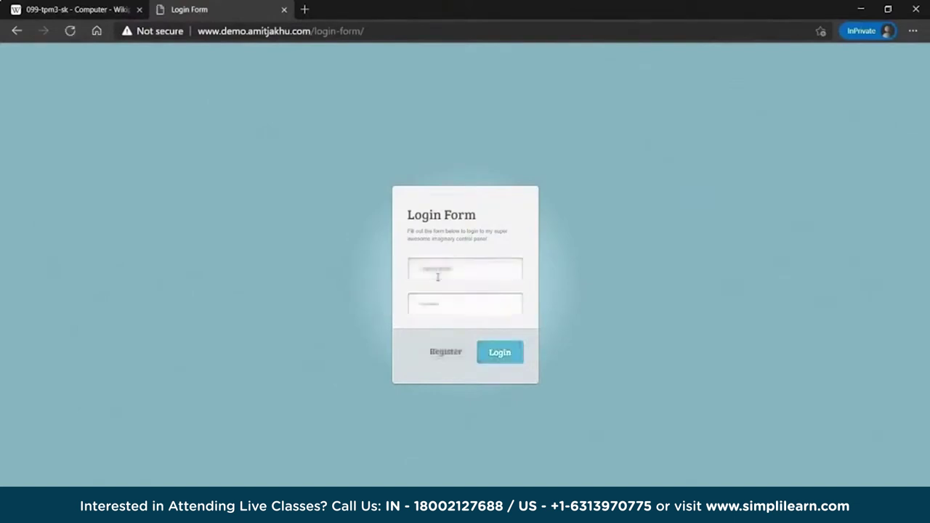
click(431, 299)
text(password)
click(490, 364)
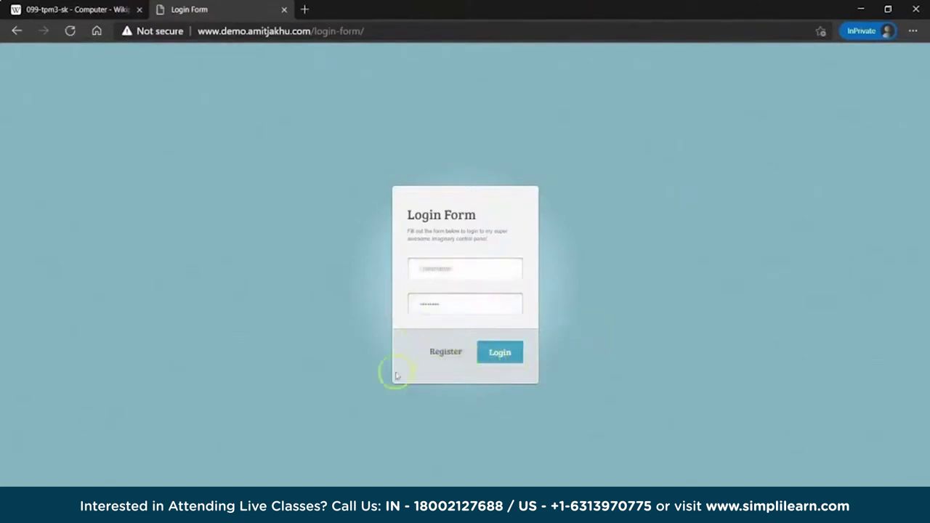
key(alt+Tab)
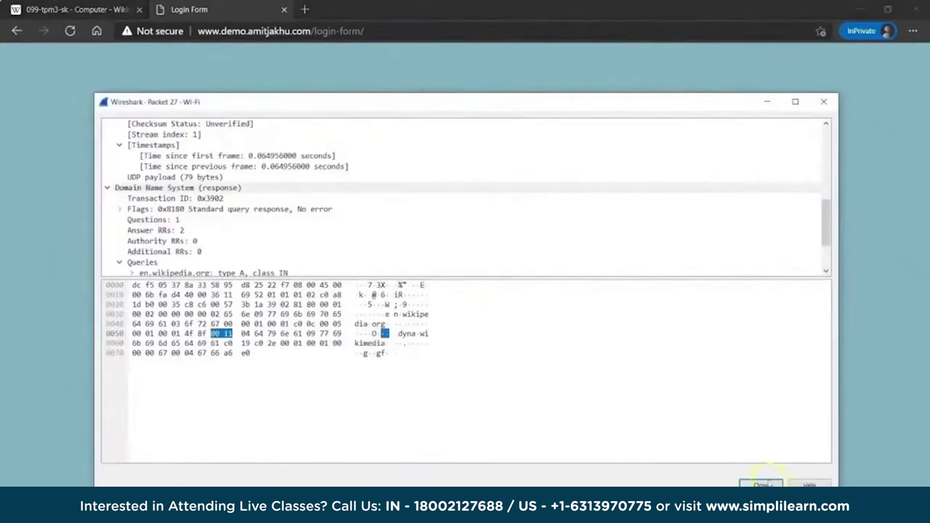
Copy 'amitjakhu' from Edge's address bar and change the display filter to 'tcp contains amitjakhu'
click(760, 484)
double_click(51, 48)
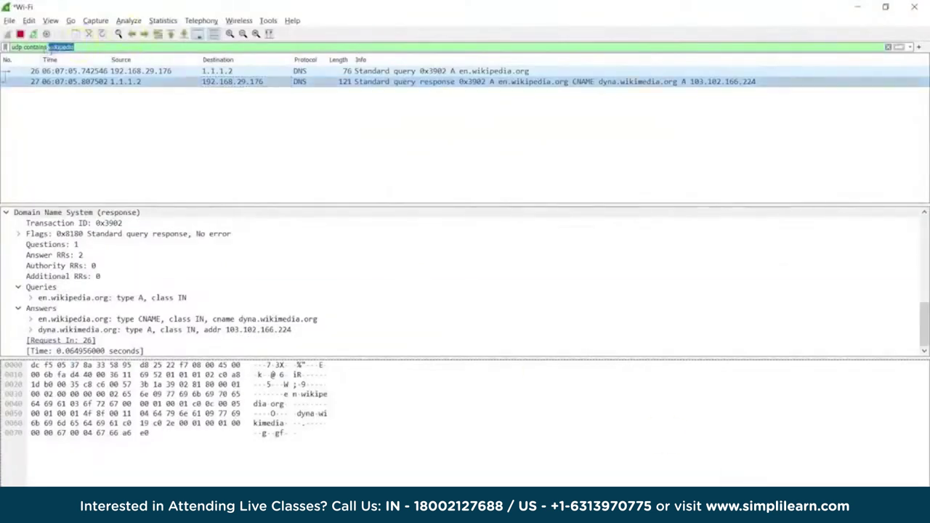
key(alt+Tab)
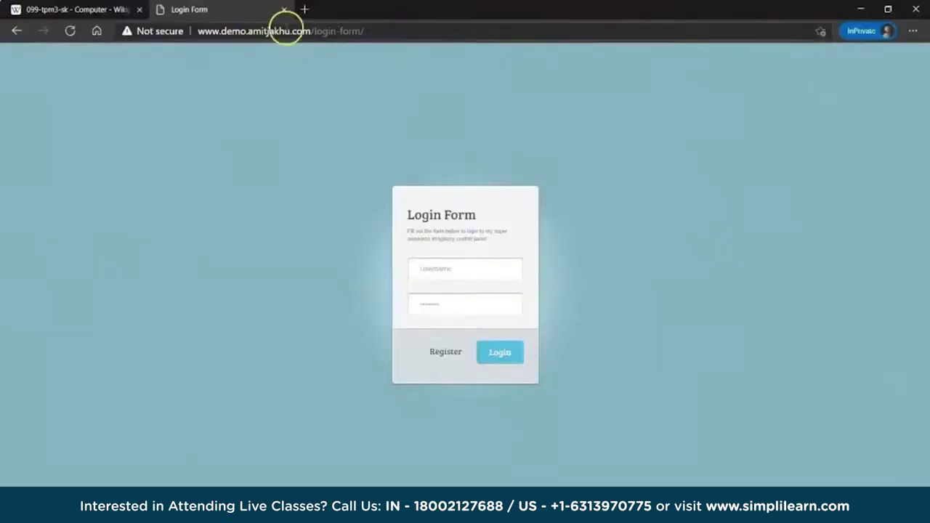
double_click(279, 31)
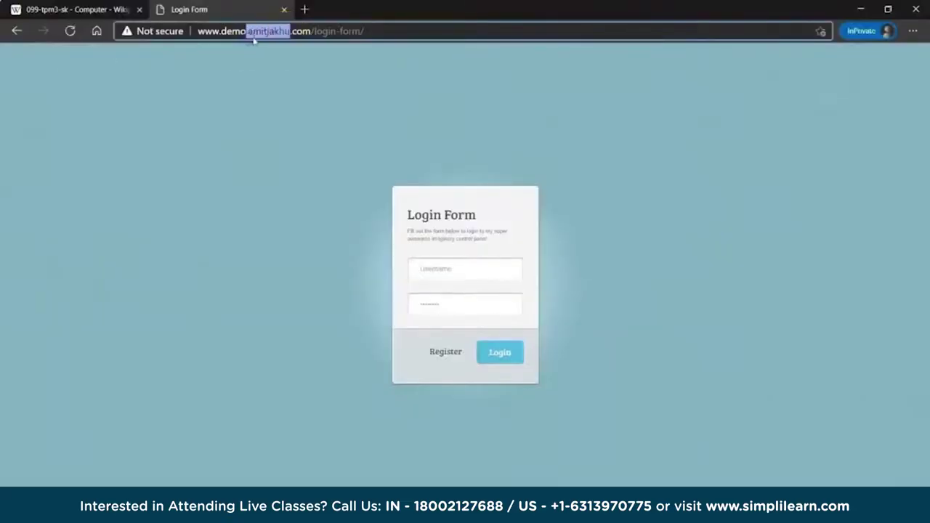
key(ctrl+c)
key(alt+Tab)
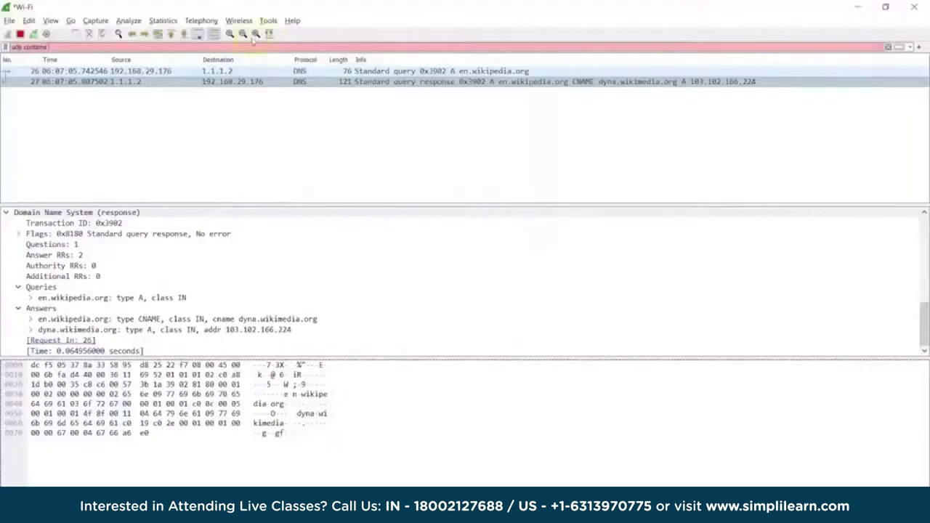
key(ctrl+v)
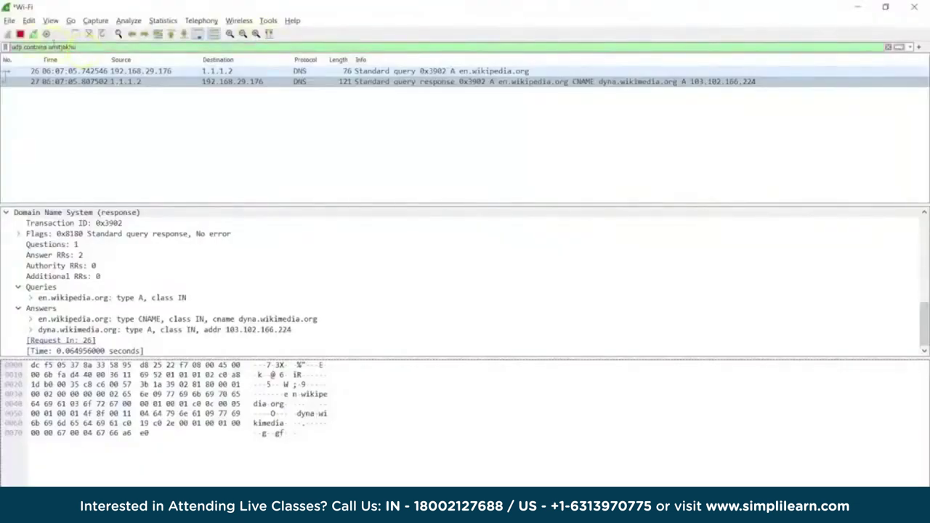
click(16, 47)
key(BackSpace)
key(BackSpace)
text(t)
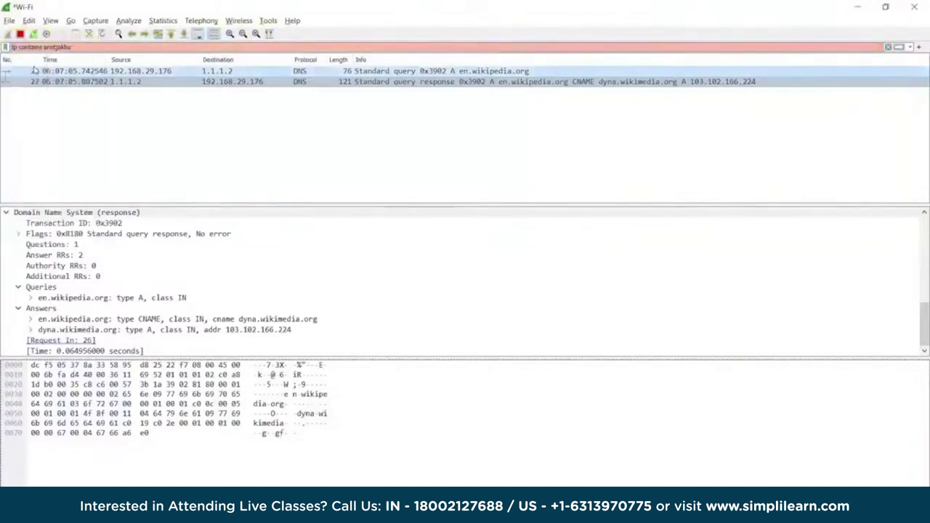
text(c)
key(Return)
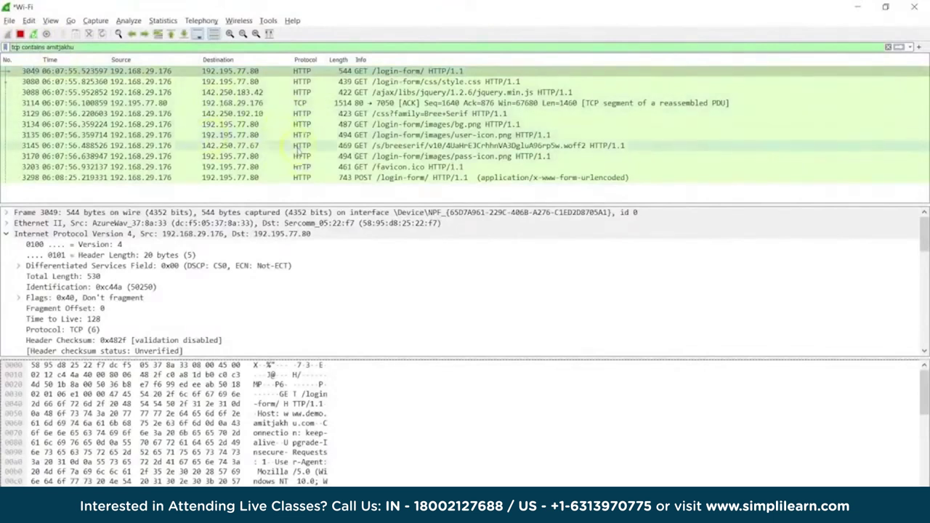
Inspect the POST /login-form/ packet's HTML form items, revealing the plaintext username and password and the username's raw bytes
click(319, 177)
scroll(283, 276, down, 1)
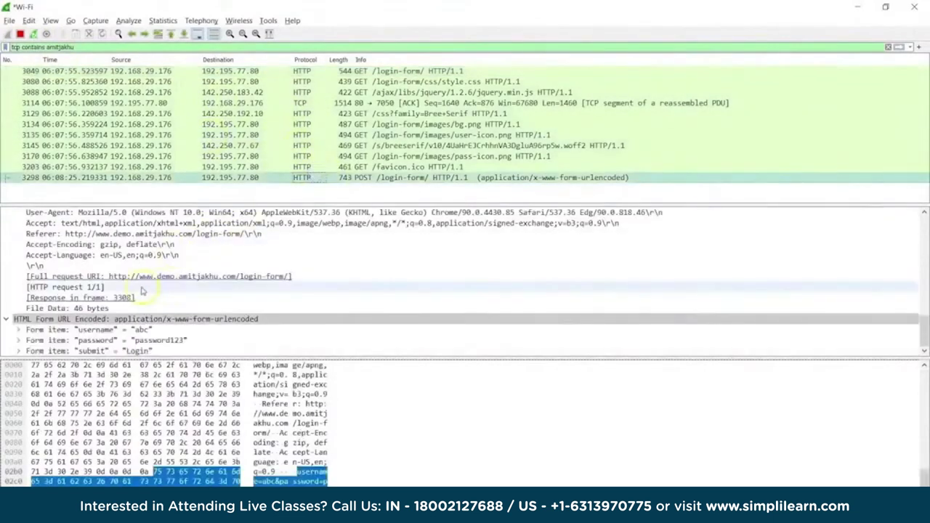
click(149, 330)
click(151, 340)
click(147, 330)
click(150, 340)
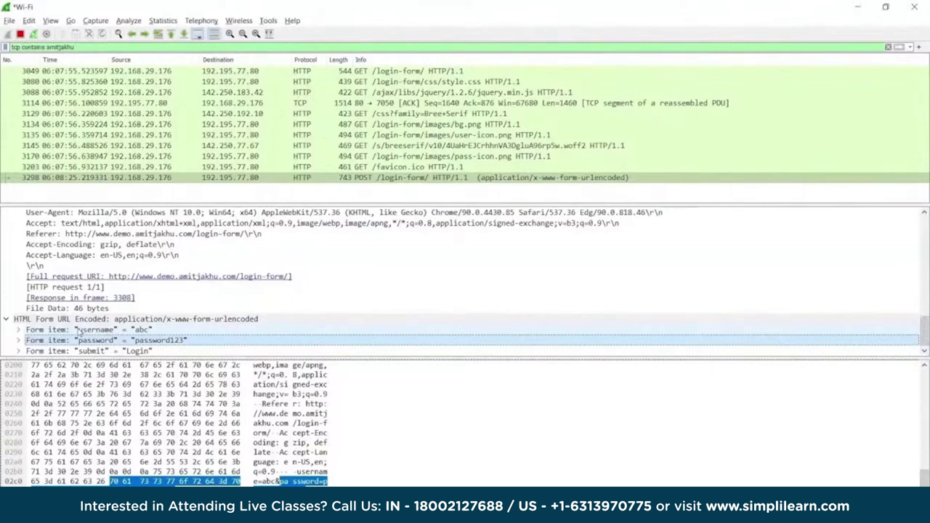
click(78, 331)
click(291, 263)
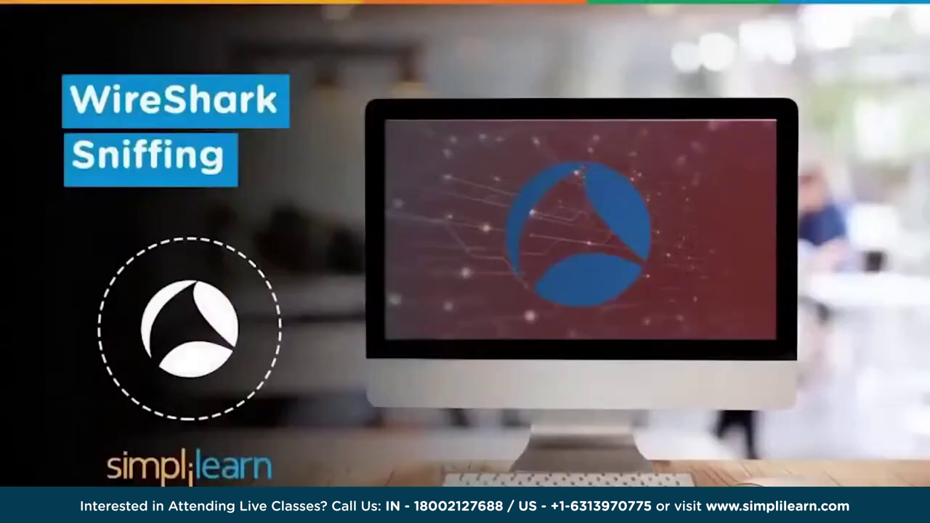
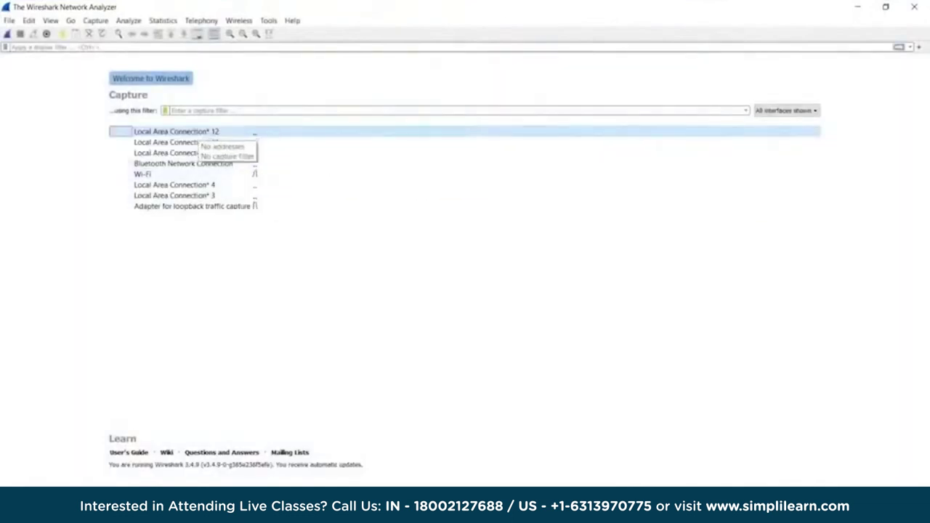
Start a live packet capture on the Wi-Fi interface
click(176, 142)
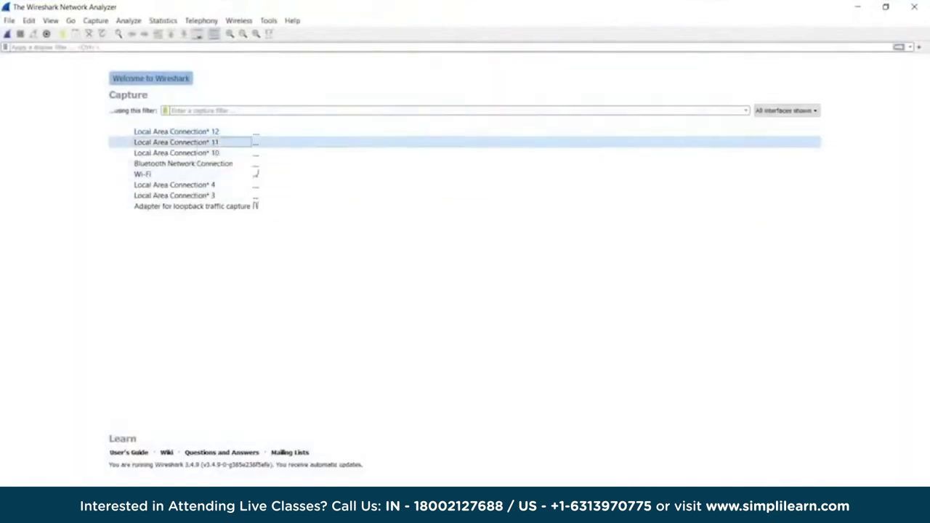
key(Down)
key(Down)
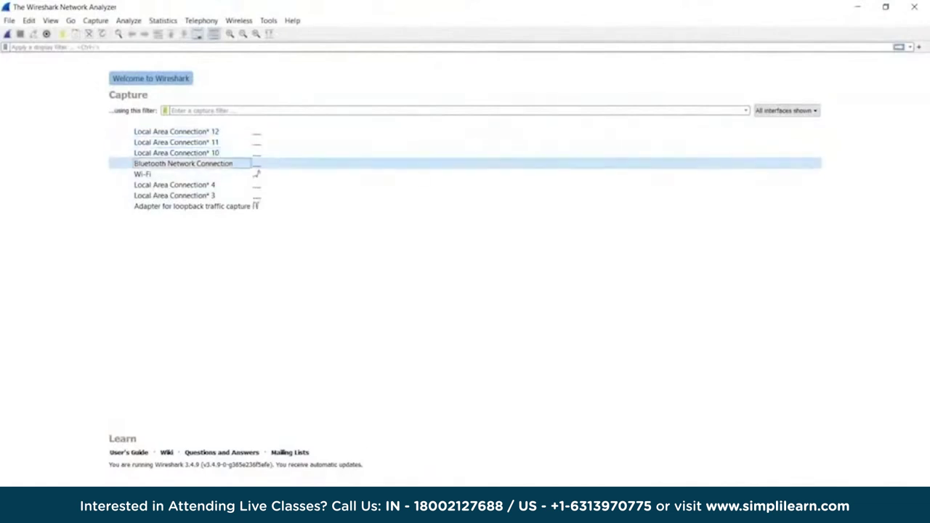
key(Down)
key(Down)
click(142, 174)
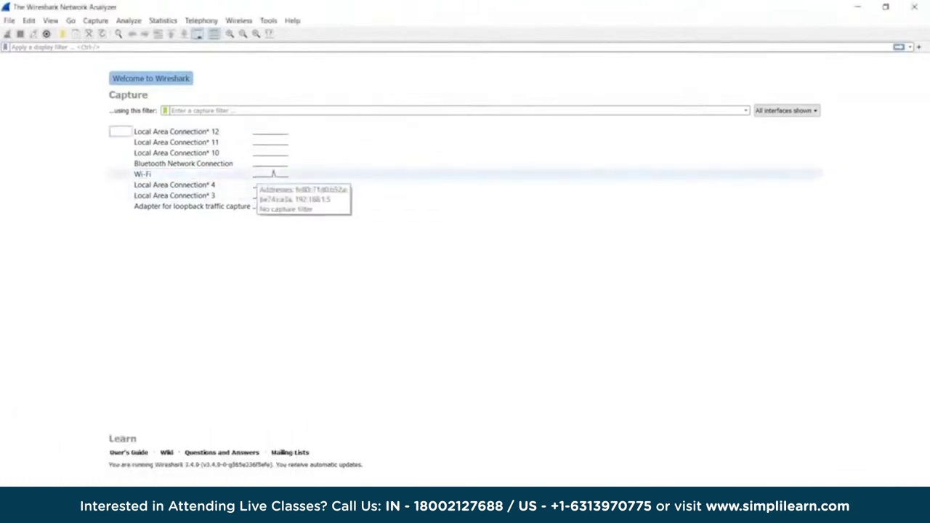
double_click(254, 174)
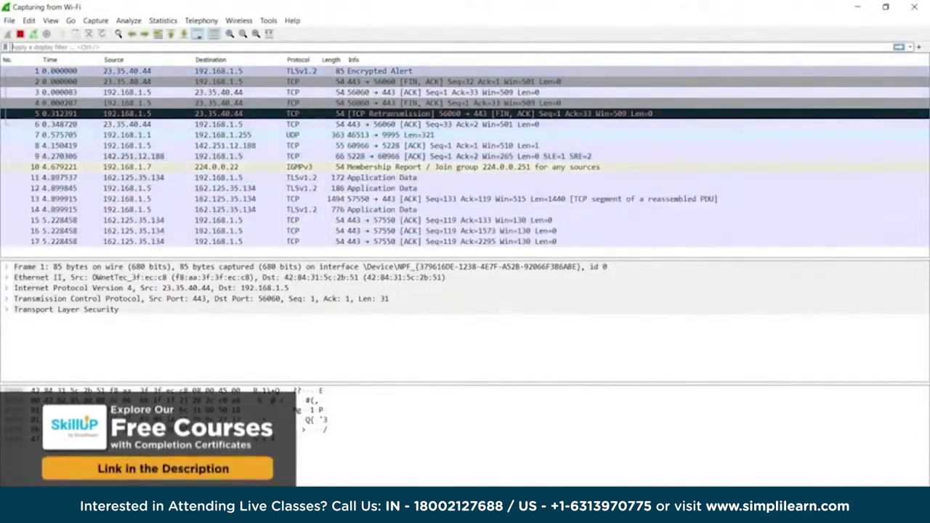
Inspect packet 9's IPv4 header (total length 52, TTL 60) and TCP details
click(145, 156)
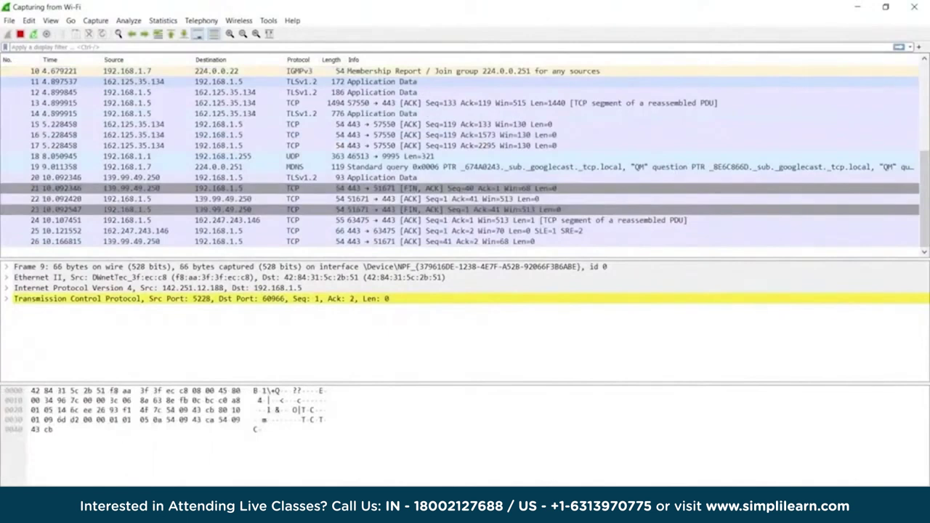
scroll(465, 160, up, 3)
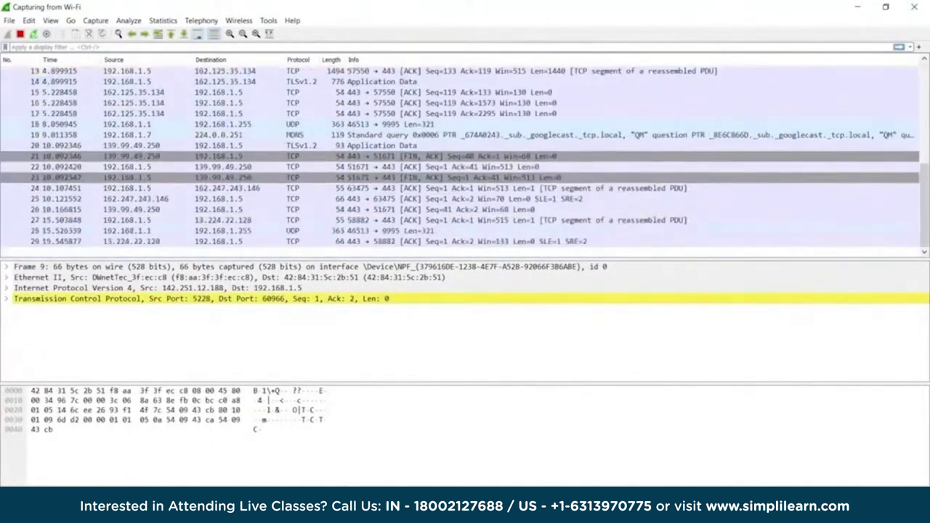
scroll(465, 160, up, 4)
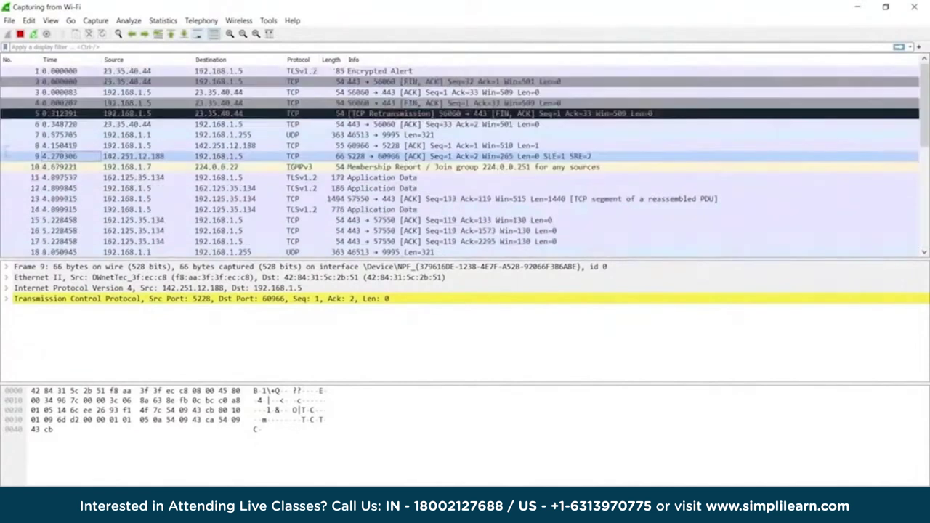
scroll(465, 159, down, 4)
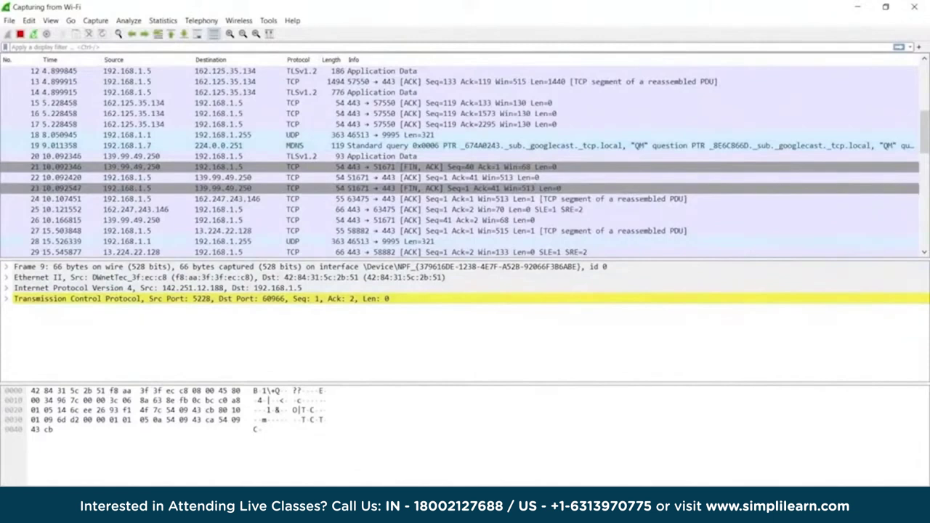
key(Right)
key(Up)
key(Right)
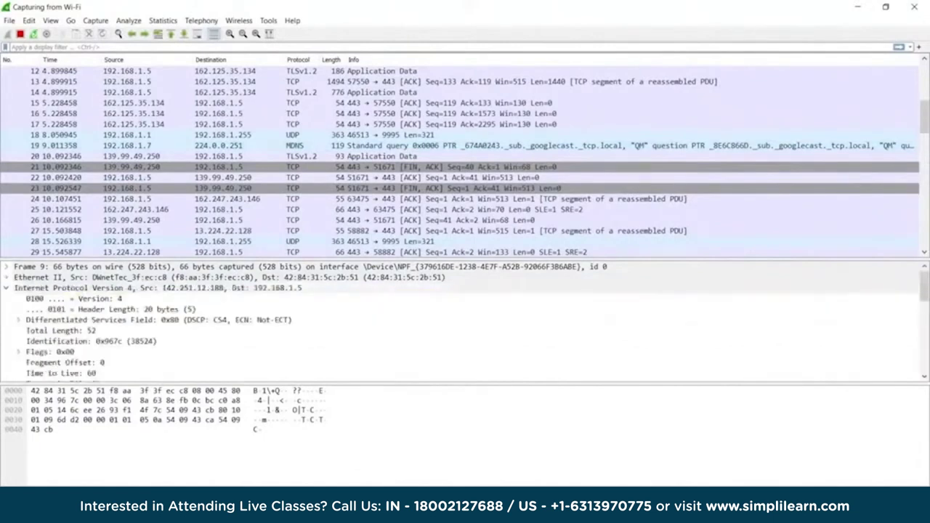
key(Left)
key(Down)
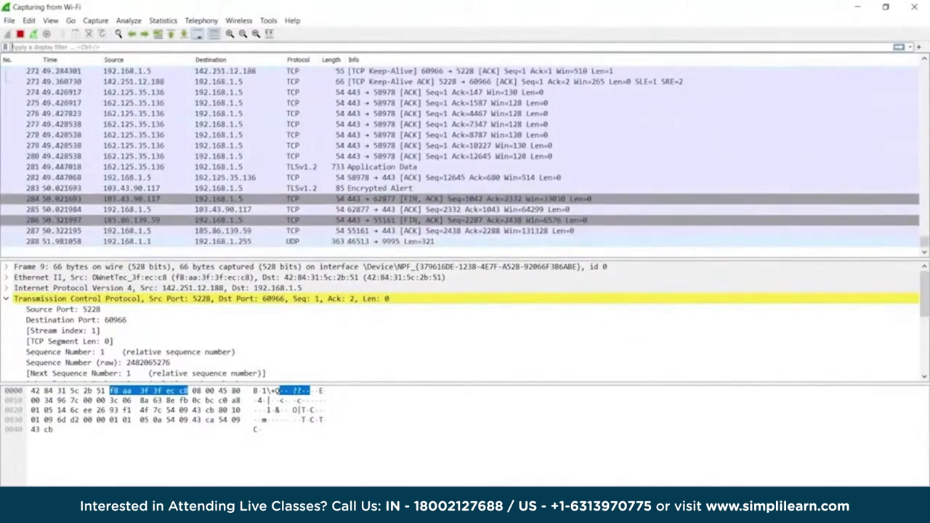
Apply the tcp display filter and scroll through the TCP packets
text(tcp)
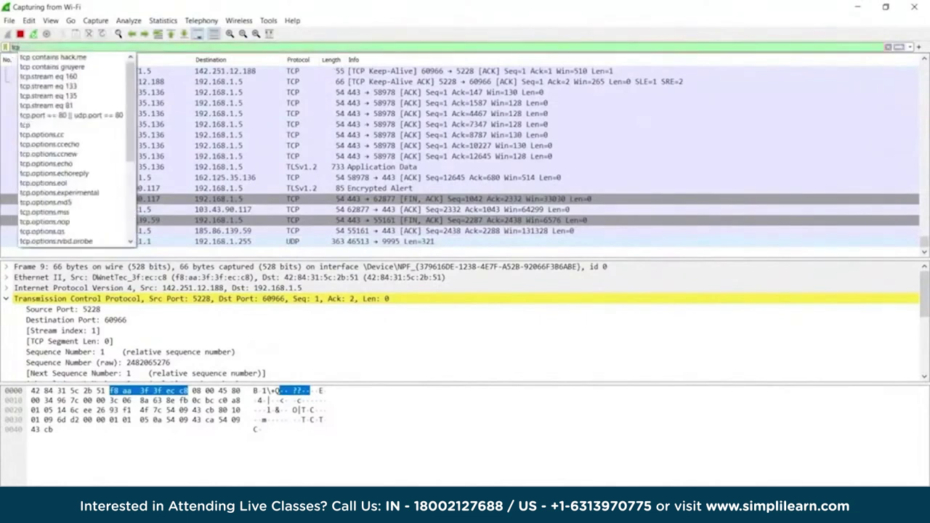
key(Return)
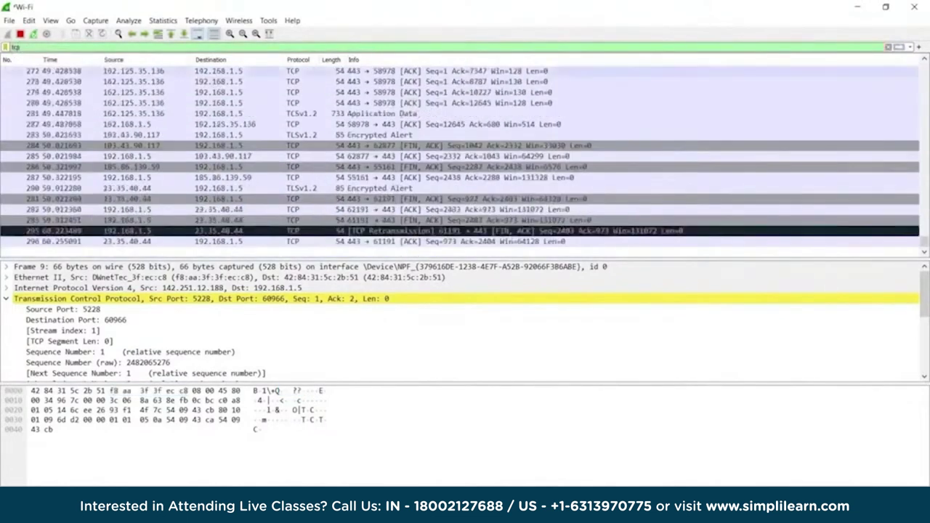
scroll(460, 160, up, 8)
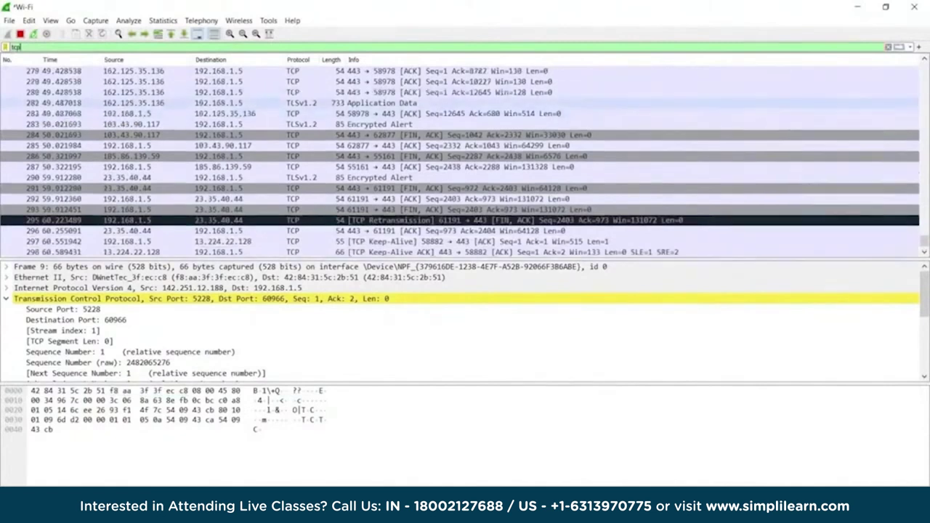
scroll(460, 160, up, 15)
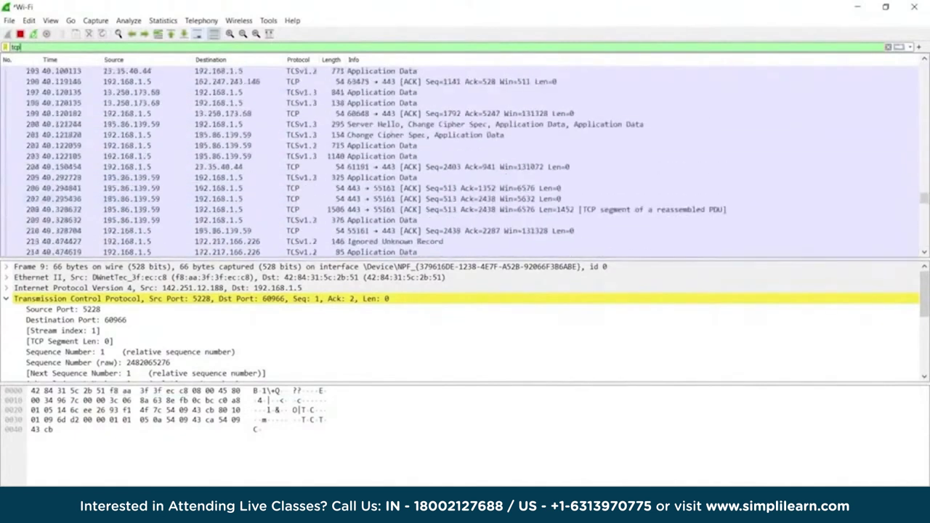
scroll(459, 160, up, 9)
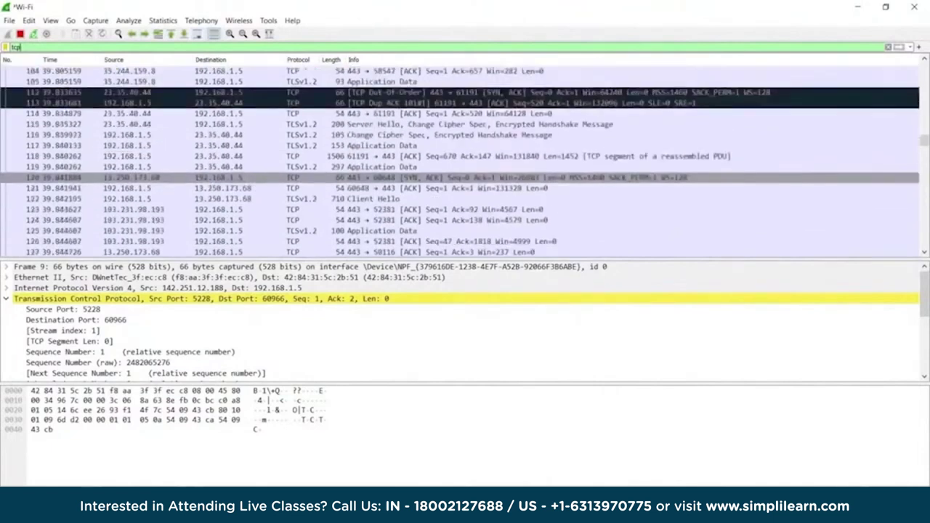
scroll(460, 160, down, 9)
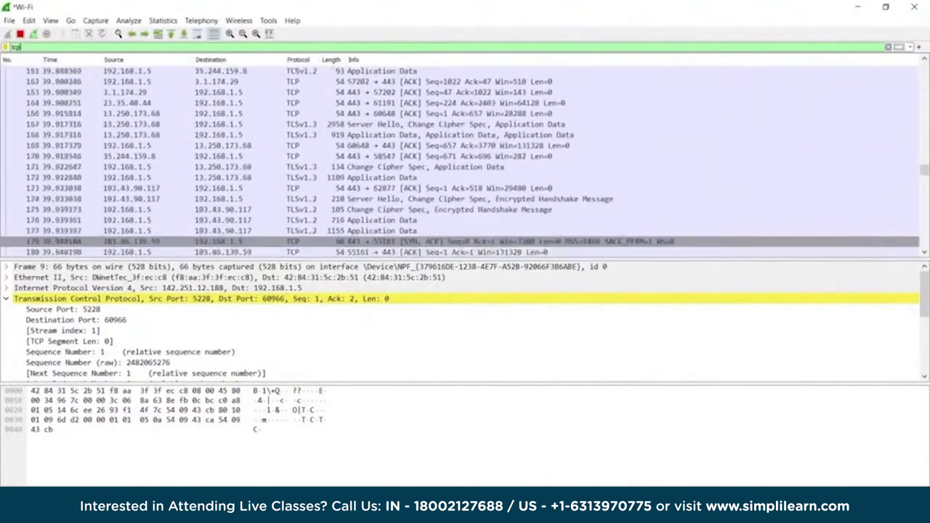
scroll(460, 160, down, 20)
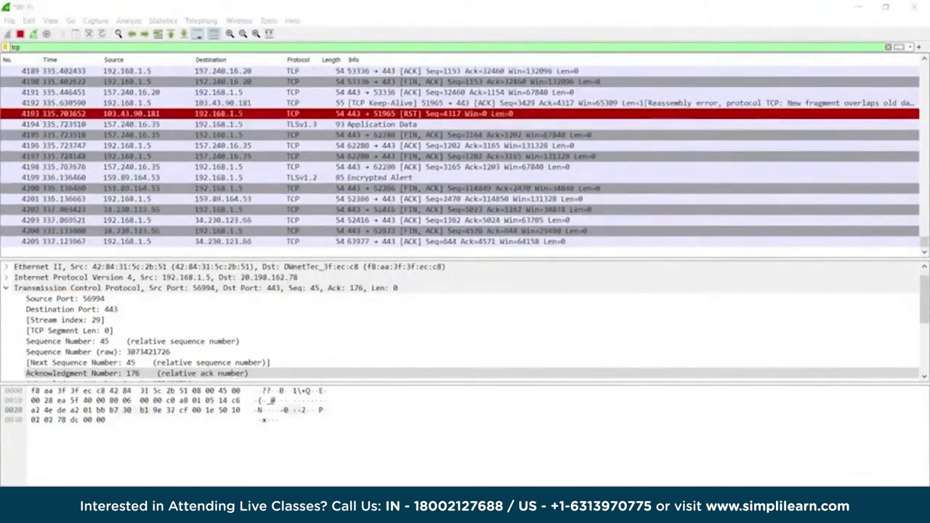
Replace the filter with dns to show only DNS packets
key(BackSpace)
key(BackSpace)
key(BackSpace)
text(dns)
key(Return)
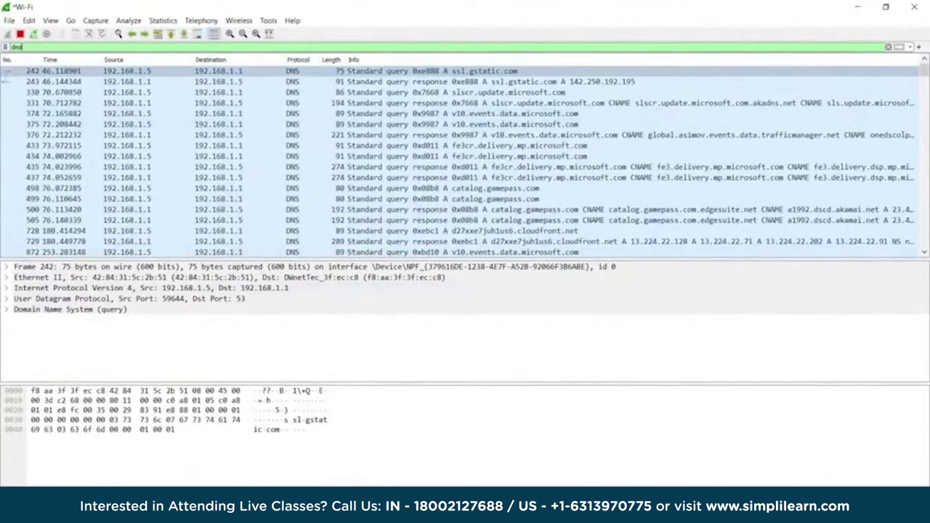
Load simplilearn.com in the Chrome incognito window and scroll the page
mouse_move(507, 509)
click(541, 454)
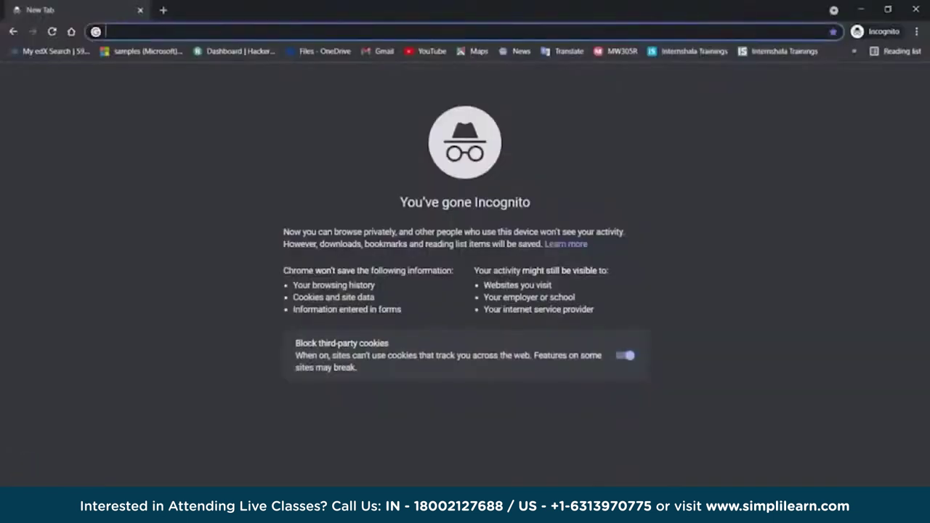
text(simpl)
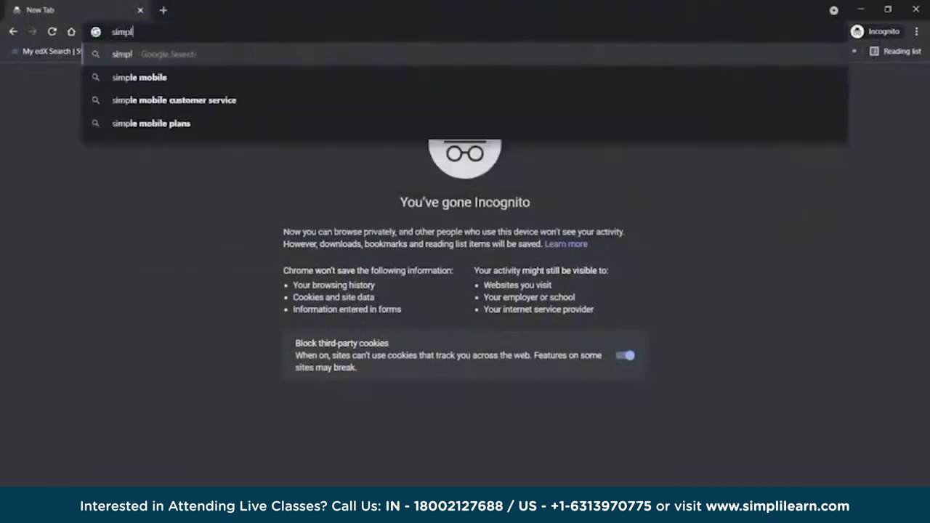
text(ilearn.com)
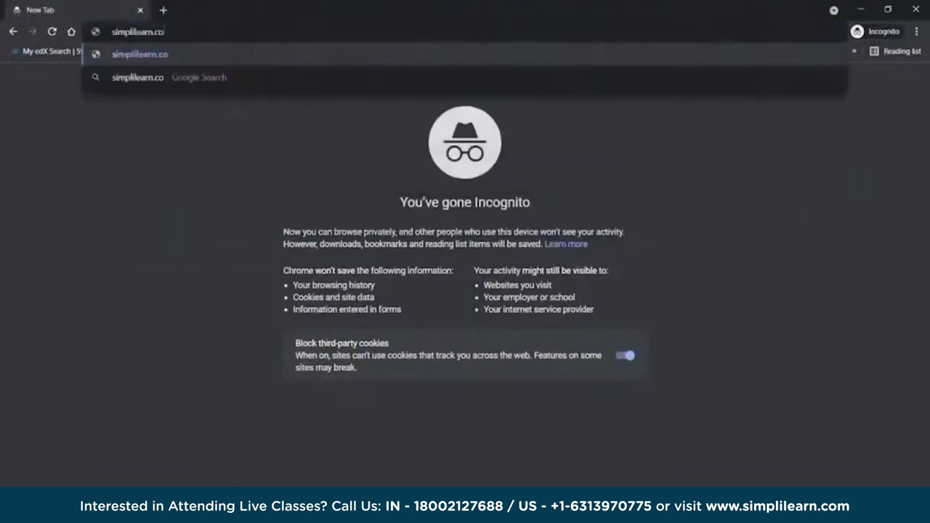
key(Return)
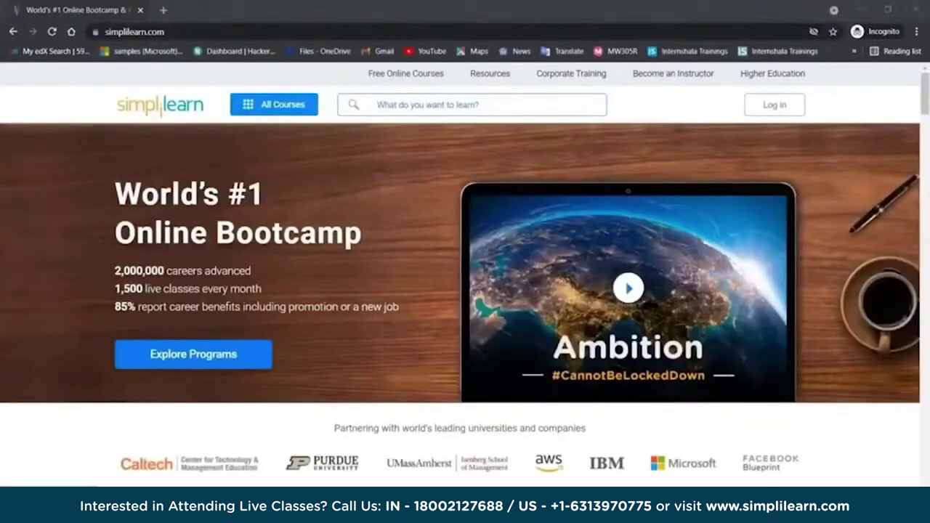
scroll(465, 275, down, 5)
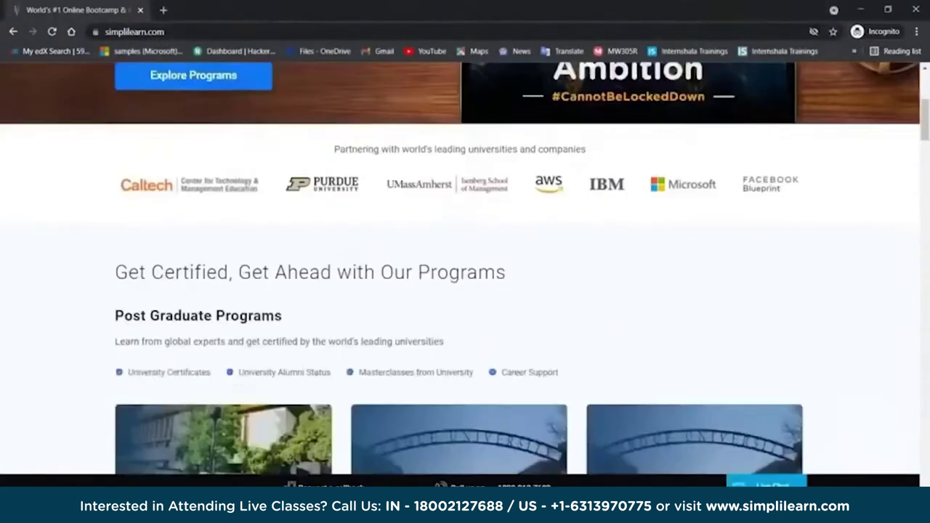
scroll(465, 275, down, 9)
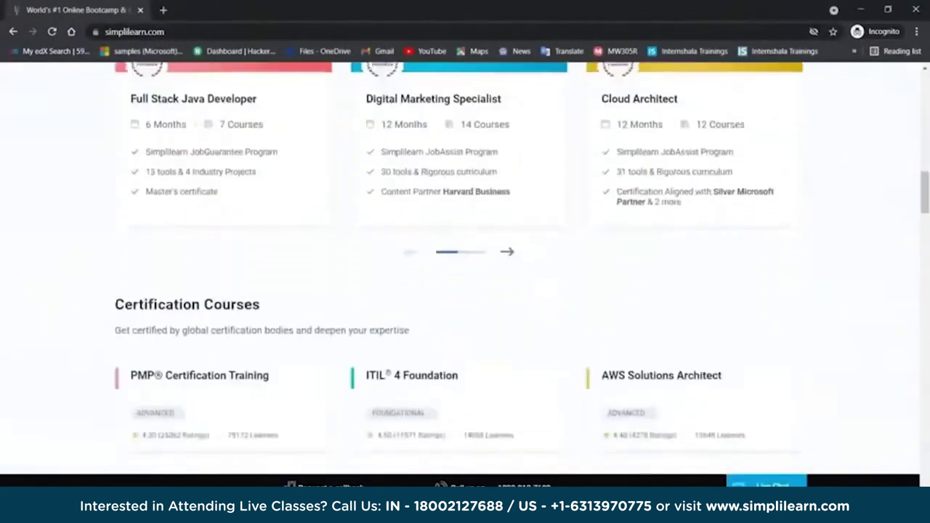
scroll(465, 274, up, 15)
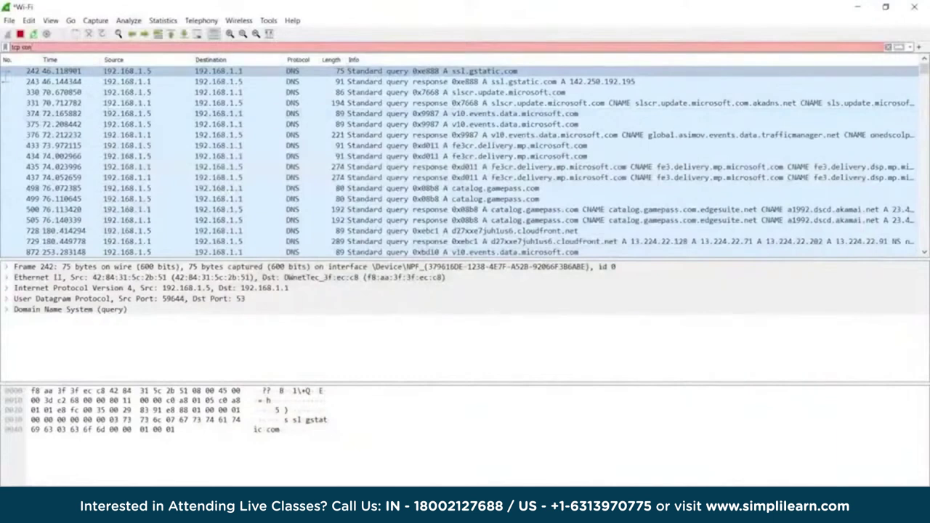
Apply the display filter 'tcp contains simplilearn', leaving two TLSv1.3 Client Hello packets
key(BackSpace)
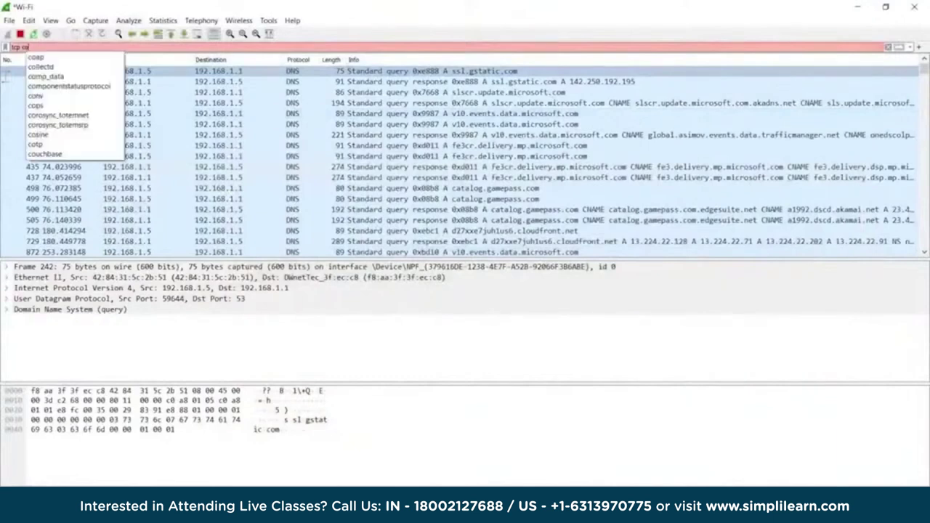
text(n)
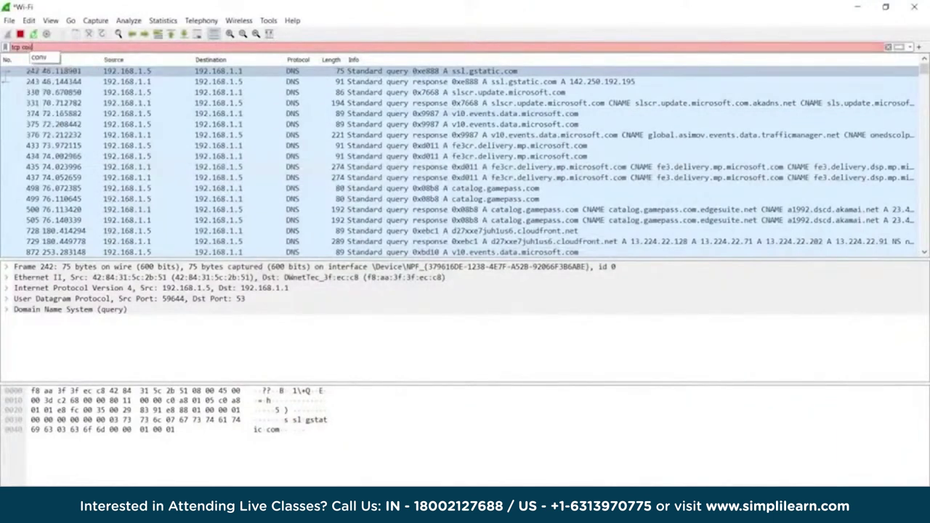
text(tains)
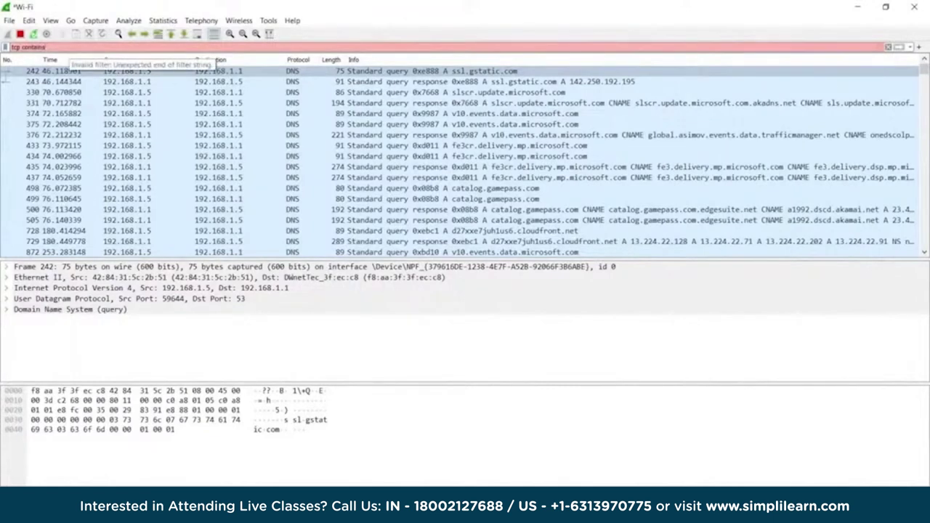
key(BackSpace)
key(BackSpace)
key(BackSpace)
key(BackSpace)
key(BackSpace)
key(BackSpace)
key(BackSpace)
key(BackSpace)
key(BackSpace)
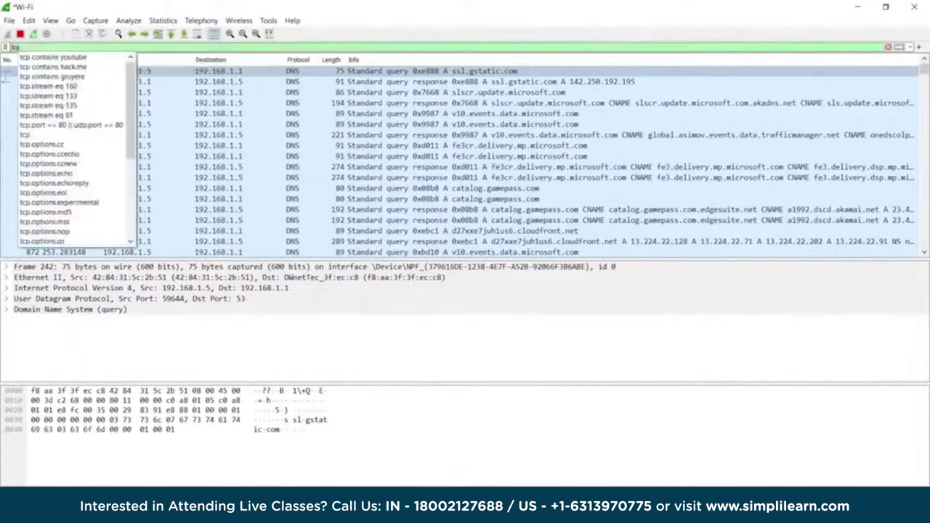
key(Escape)
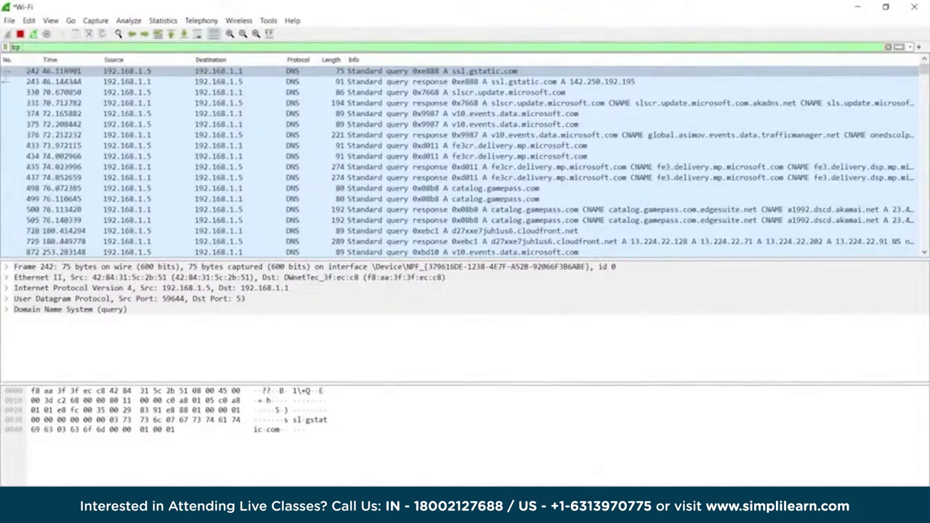
text(.stre)
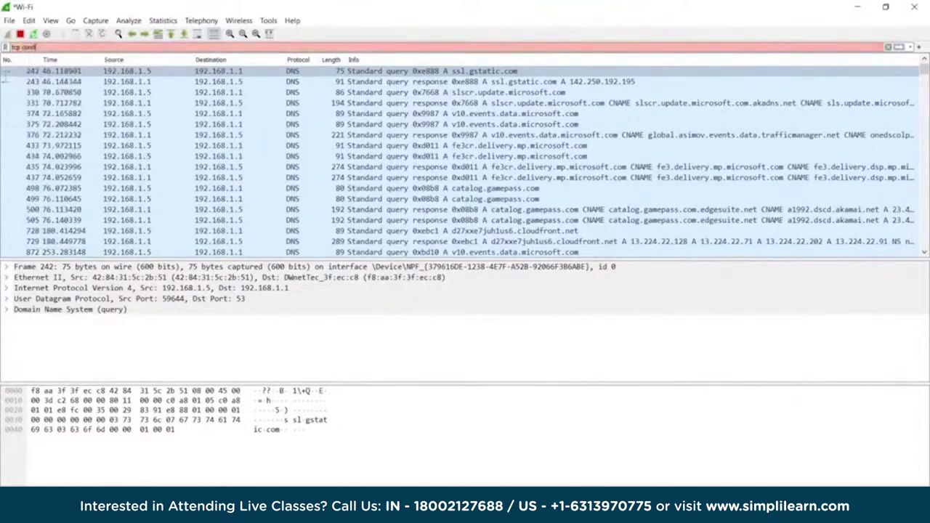
text(tains simplilearn)
key(Return)
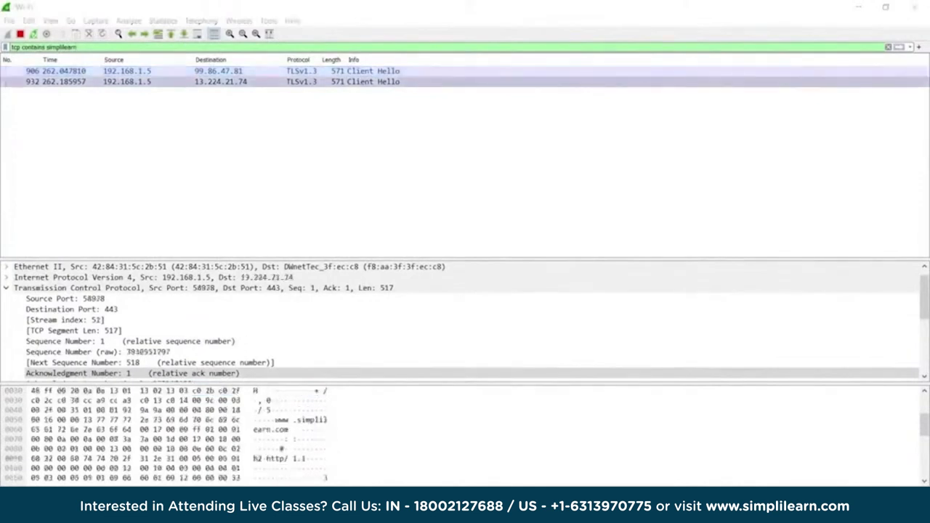
click(218, 82)
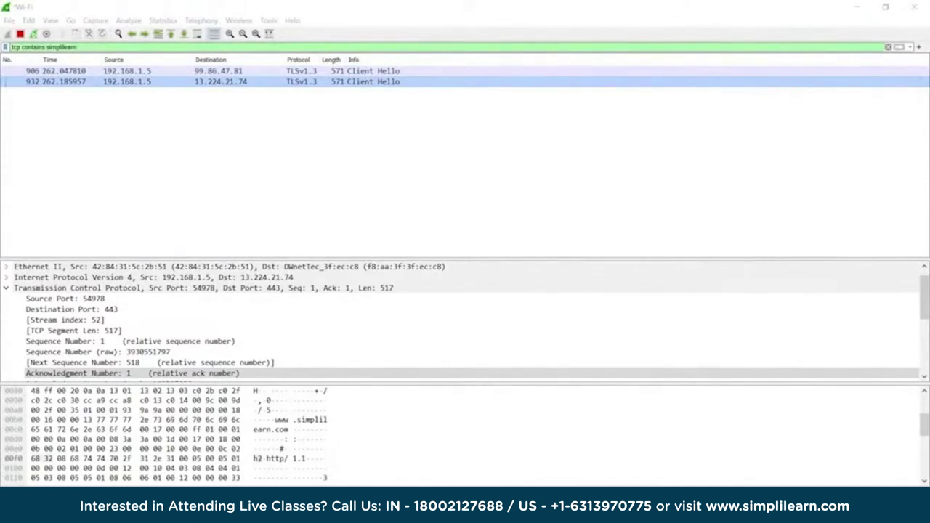
click(42, 458)
click(167, 420)
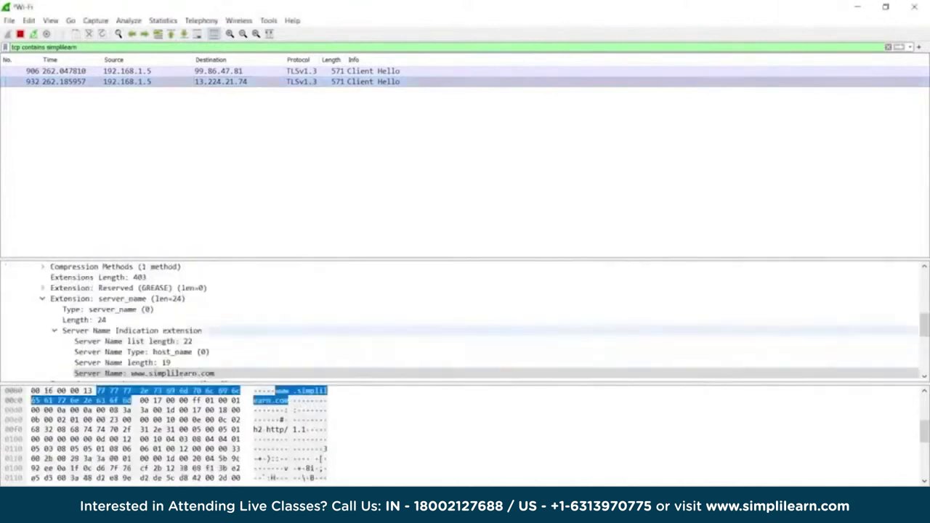
Expand packet 932's TCP and Timestamps details, then begin an ip.addr == filter
scroll(464, 319, up, 5)
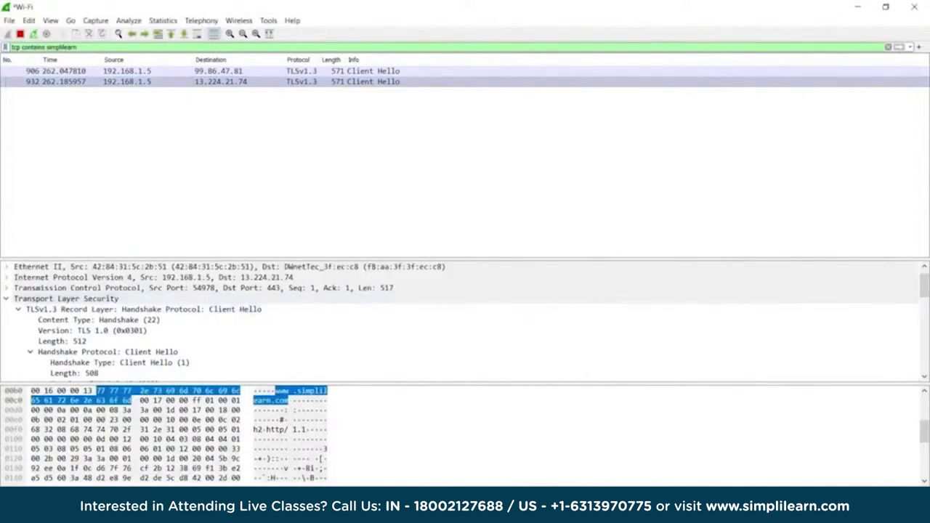
click(7, 288)
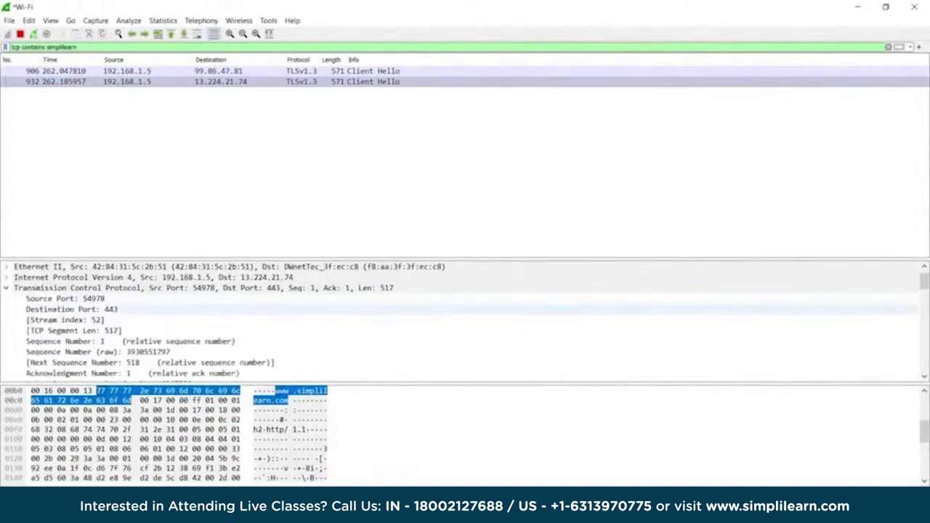
scroll(465, 320, down, 3)
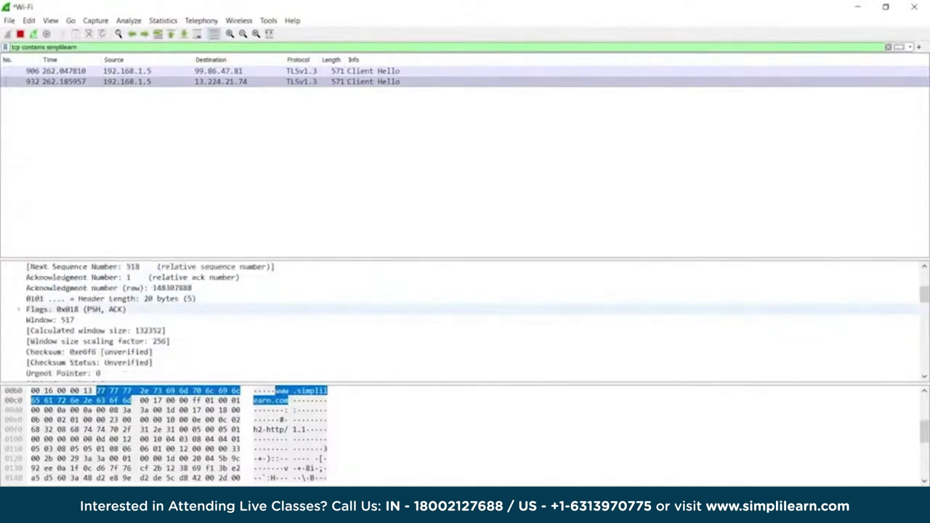
scroll(465, 319, down, 3)
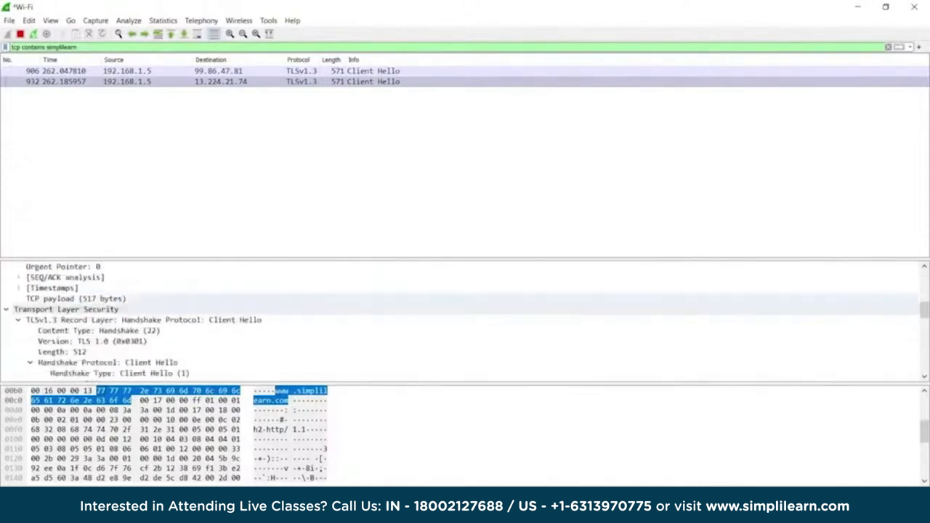
scroll(465, 319, up, 1)
click(18, 298)
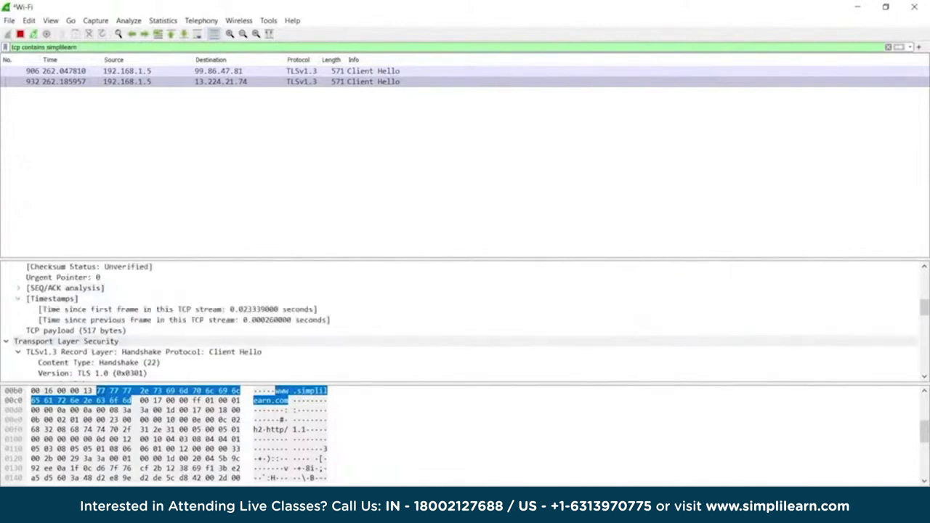
scroll(465, 320, down, 5)
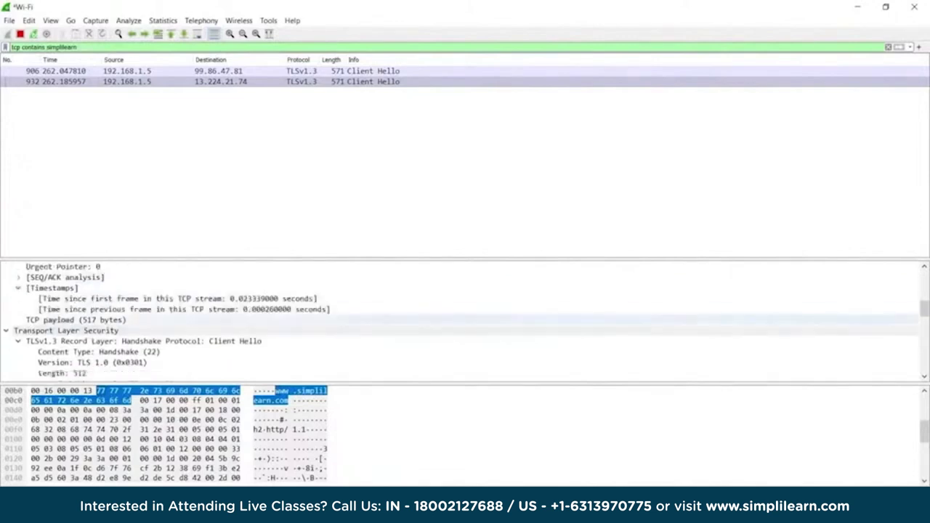
scroll(465, 319, up, 10)
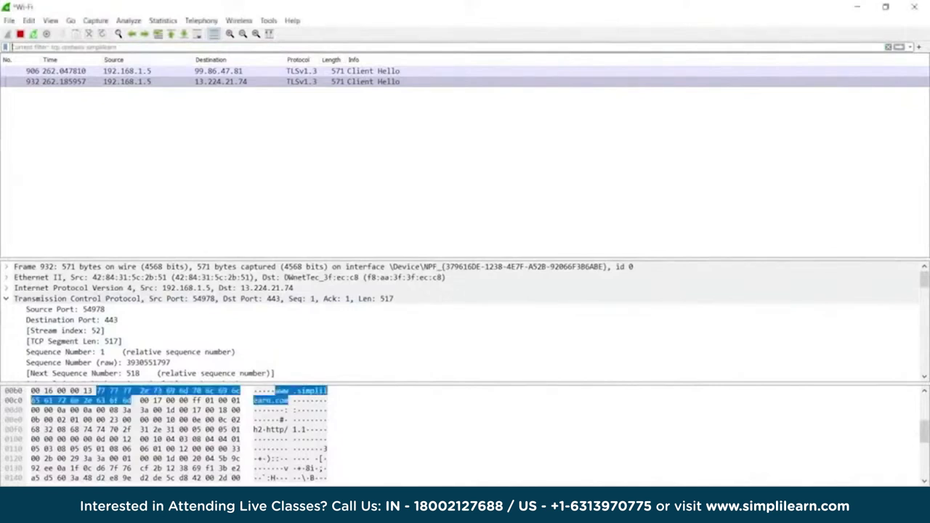
text(ip)
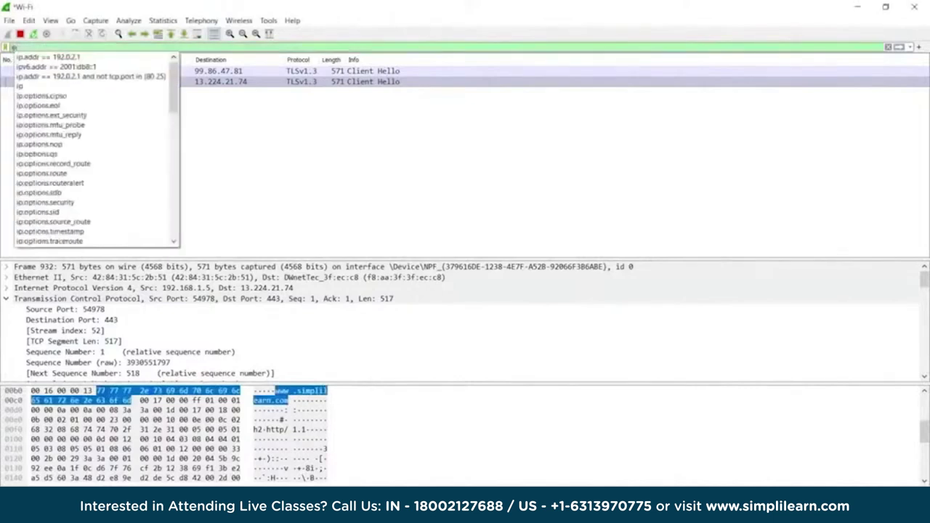
text(.addr)
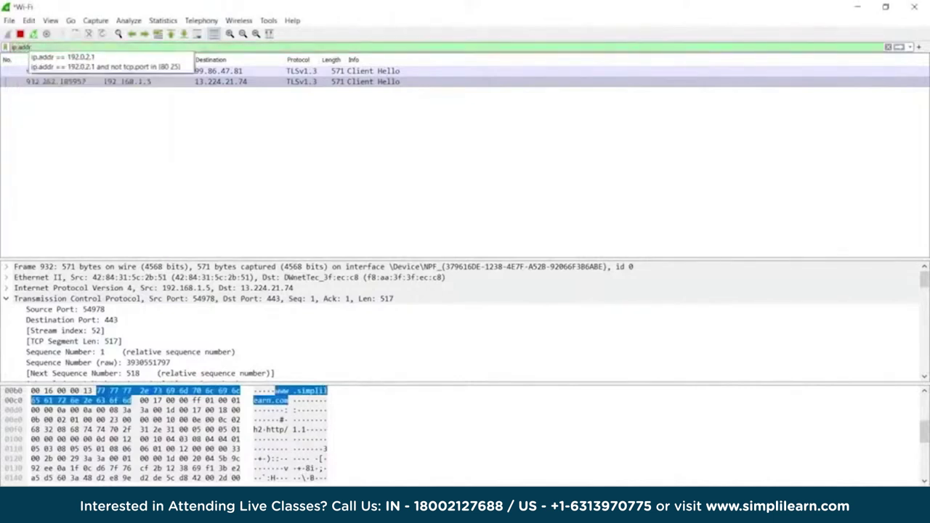
text( ==)
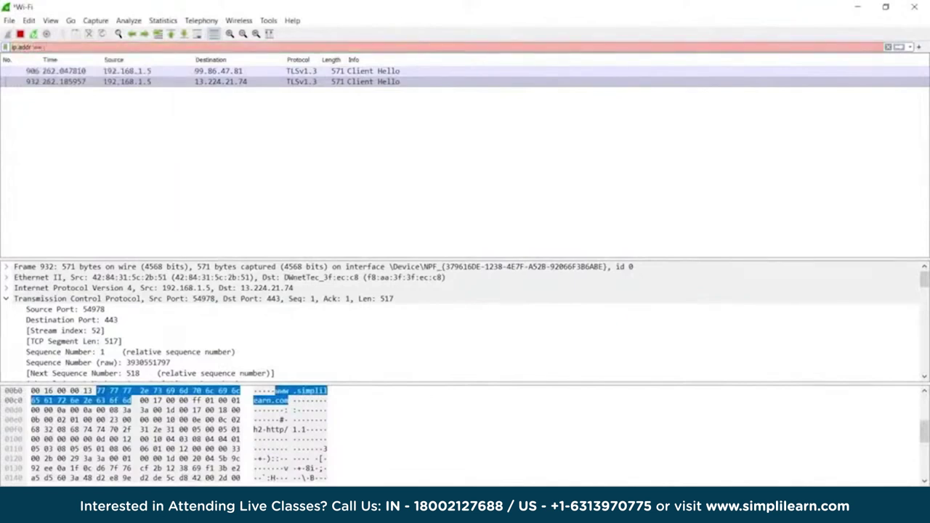
Filter to ip.addr == 13.224.21.74 and step through packets 935, 950 and 975
text(1)
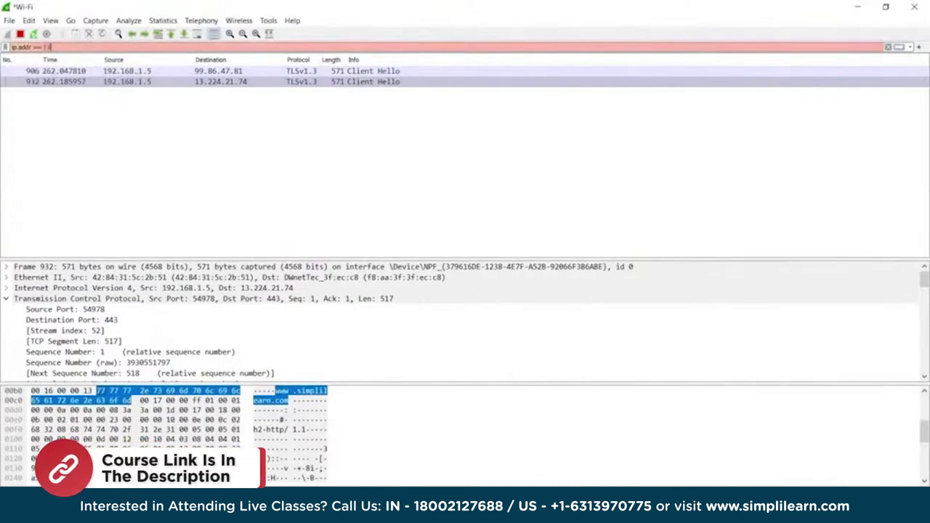
text(3.224)
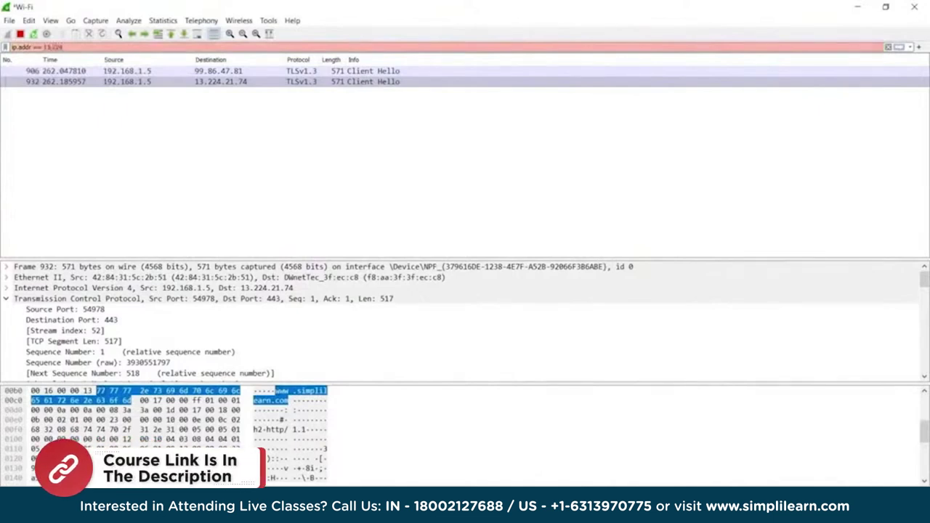
text(.21.74)
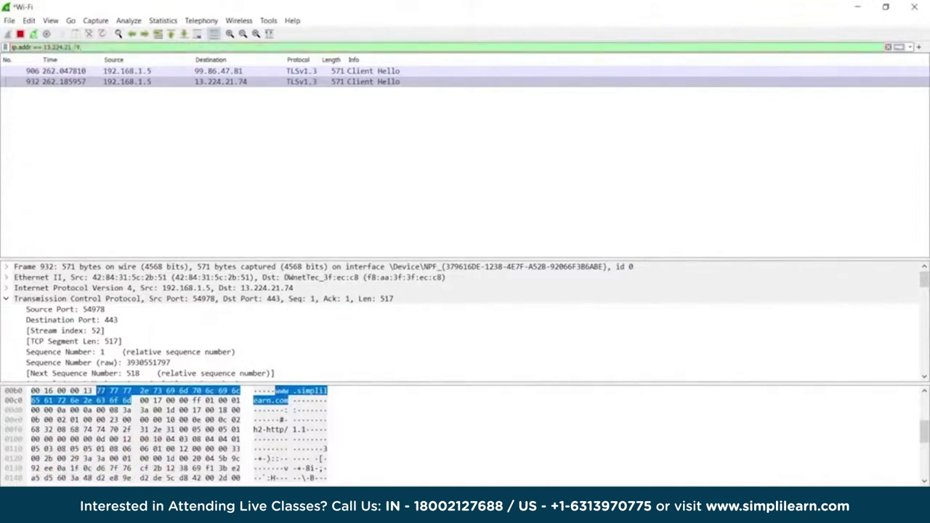
key(Return)
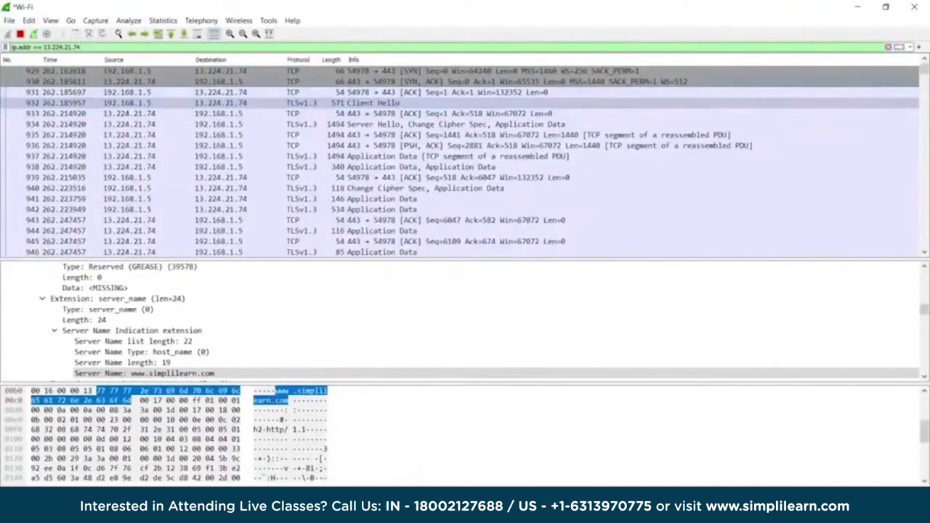
key(Down)
key(Down)
key(Down)
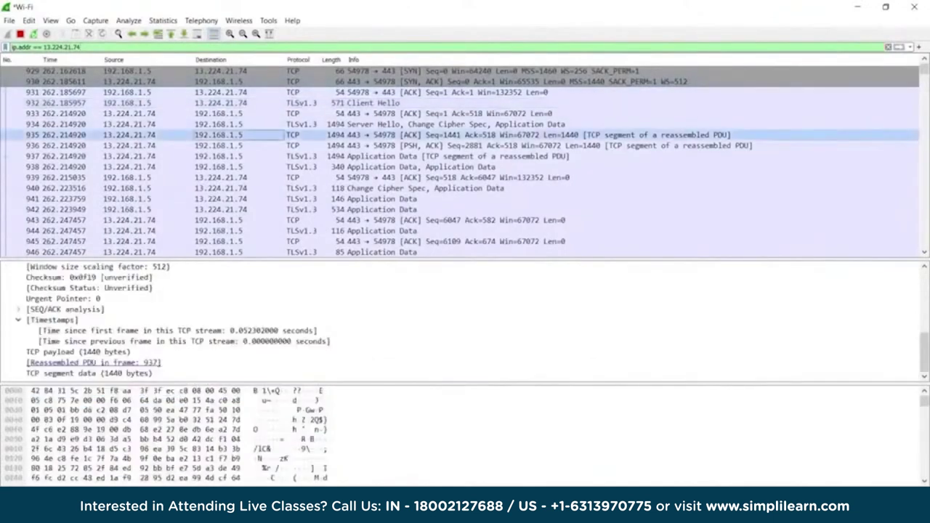
key(Down)
key(Down)
key(Down)
key(Down)
key(Down)
key(Down)
key(Down)
key(Down)
key(Down)
key(Down)
key(Down)
key(Down)
key(Down)
key(Down)
key(Down)
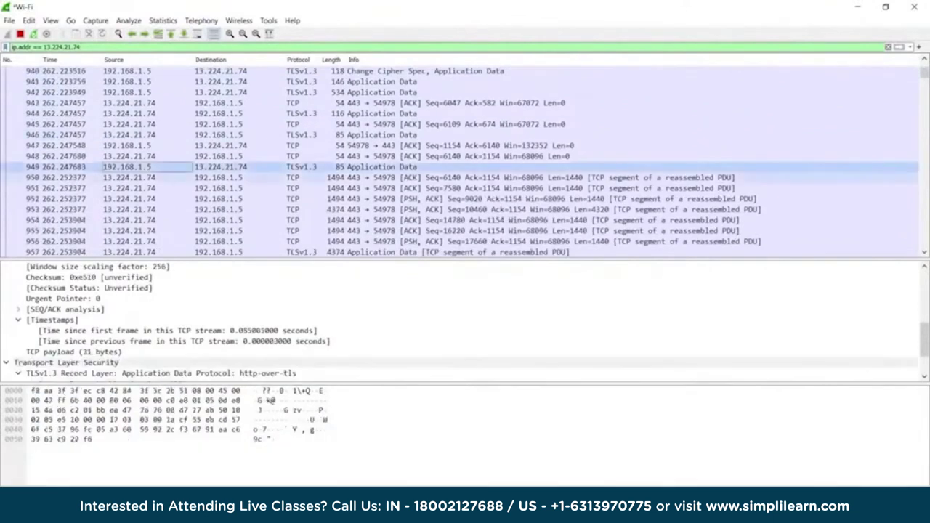
key(Down)
key(Down)
key(Down)
key(Down)
key(Down)
key(Down)
key(Down)
key(Down)
key(Down)
key(Down)
key(Down)
key(Down)
key(Down)
key(Down)
key(Down)
key(Down)
key(Down)
key(Down)
key(Down)
key(Down)
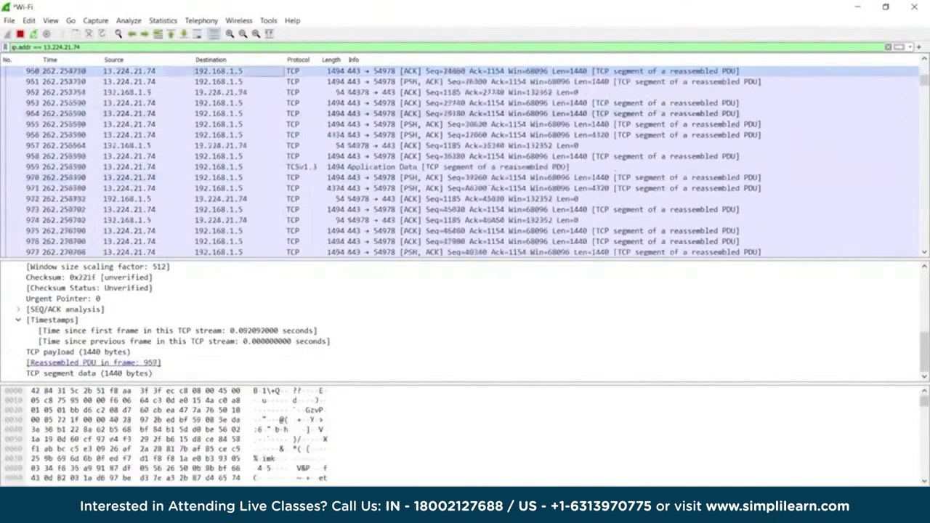
key(Page_Up)
key(Menu)
key(Escape)
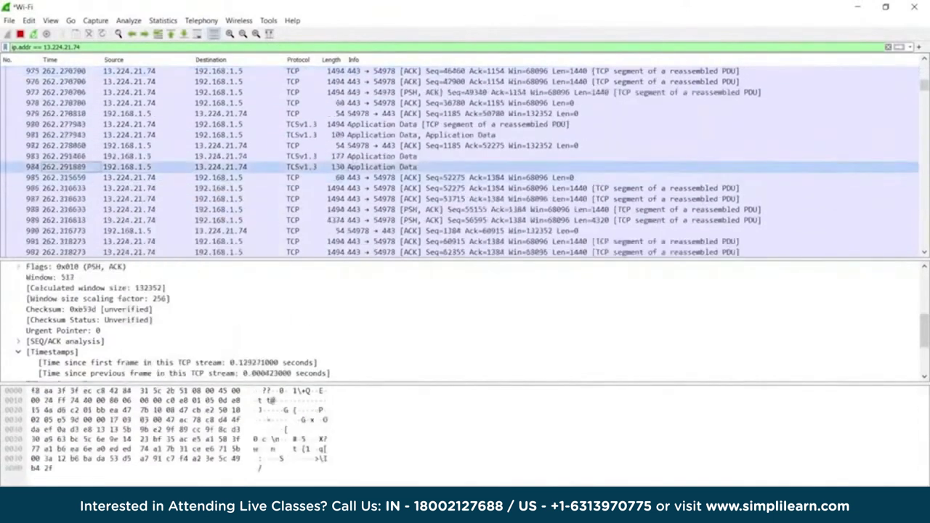
scroll(465, 160, up, 3)
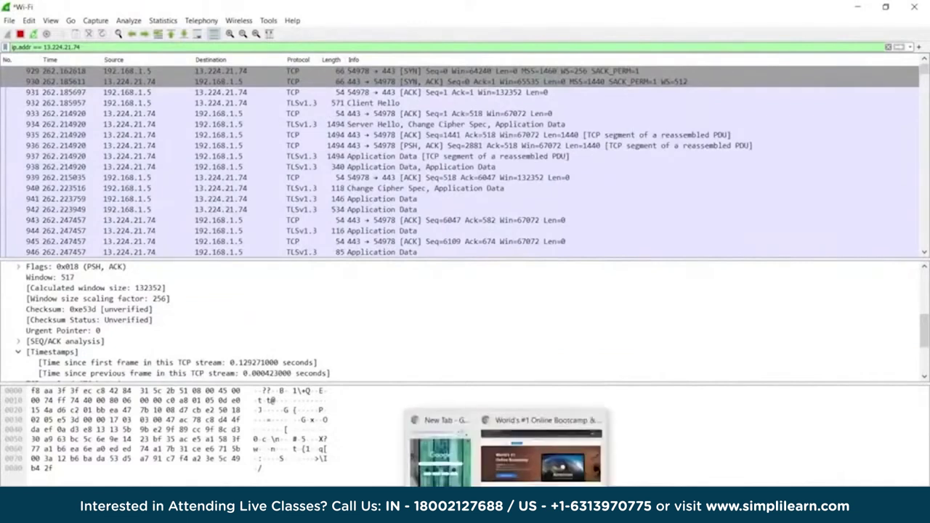
click(541, 447)
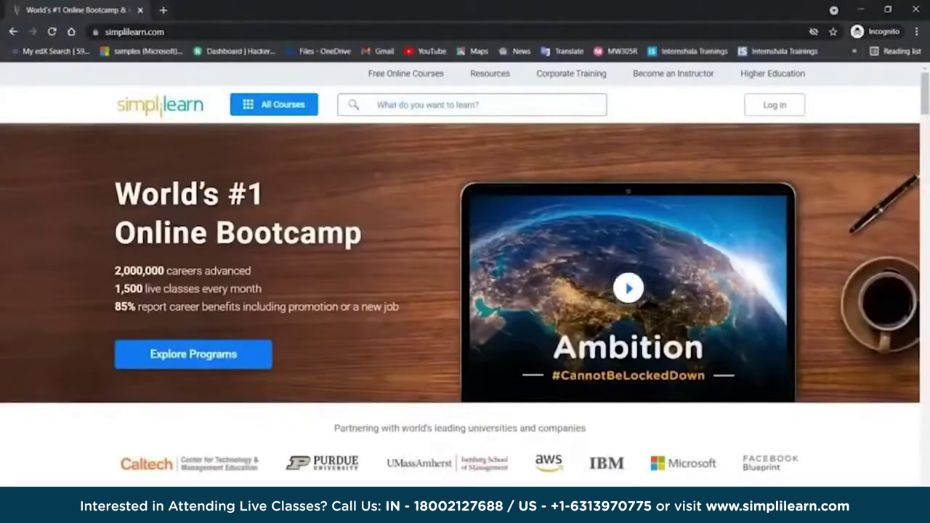
click(163, 11)
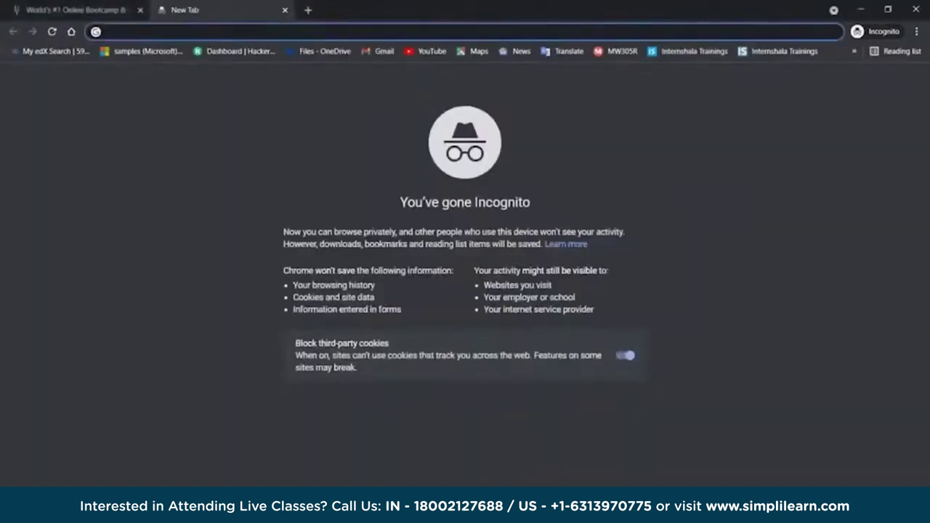
text(www.)
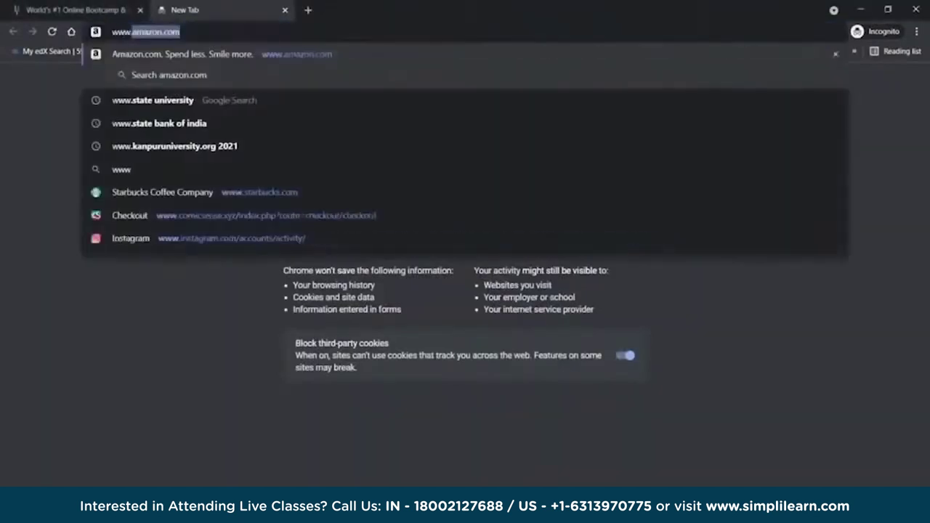
click(152, 100)
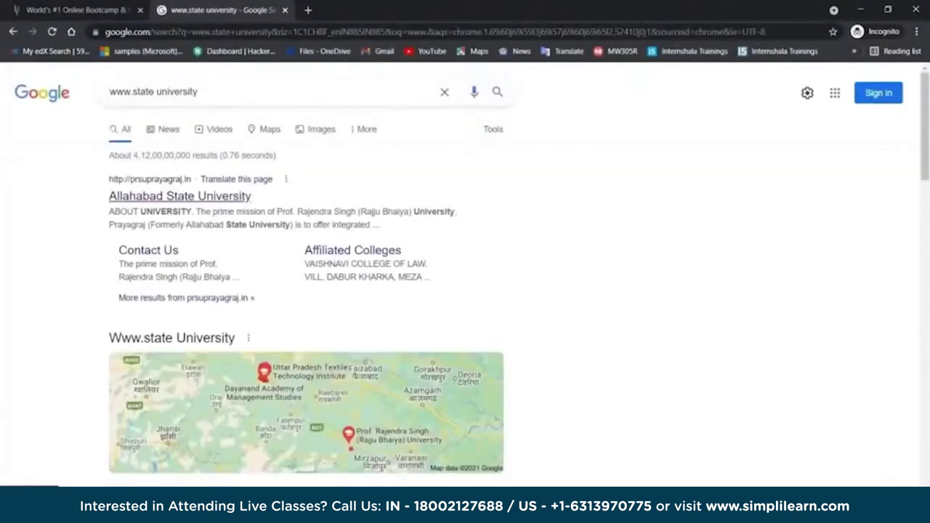
click(179, 196)
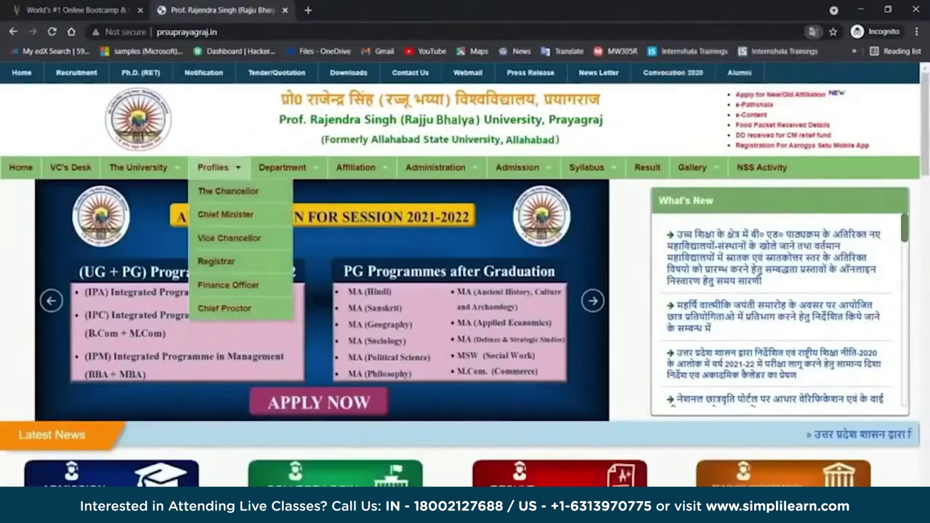
mouse_move(138, 167)
click(138, 215)
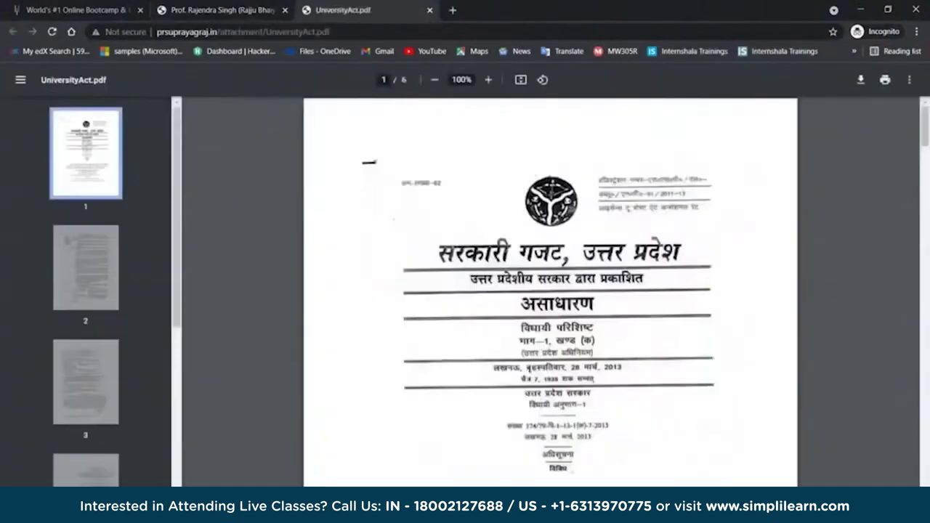
scroll(679, 358, down, 4)
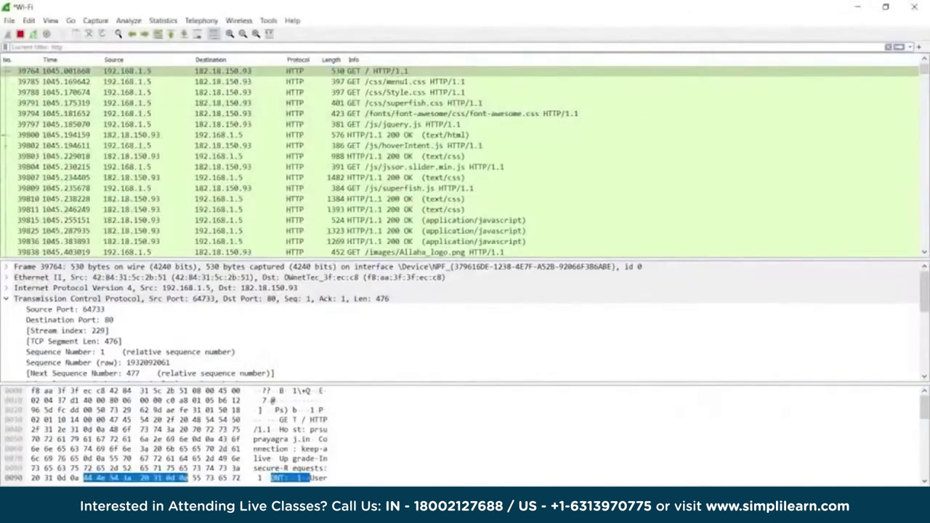
Apply the http display filter and scroll through the HTTP packets
text(http)
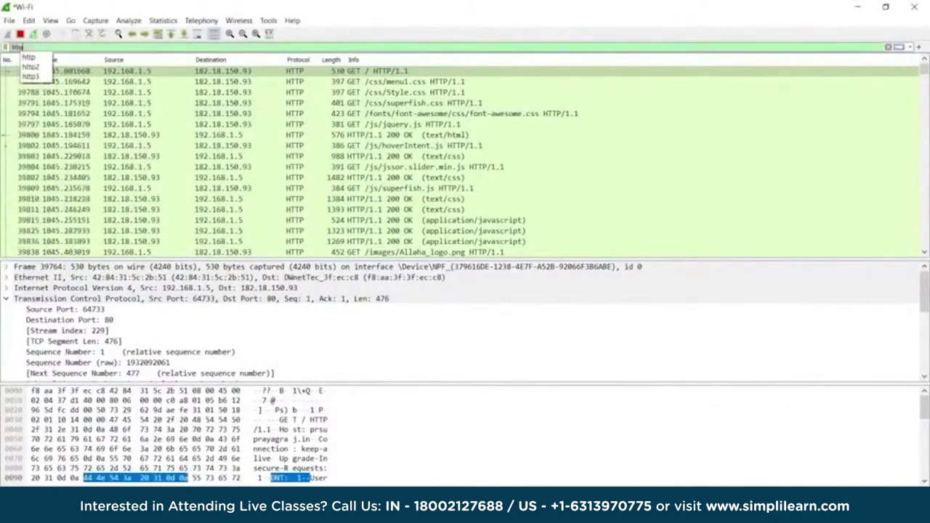
key(Return)
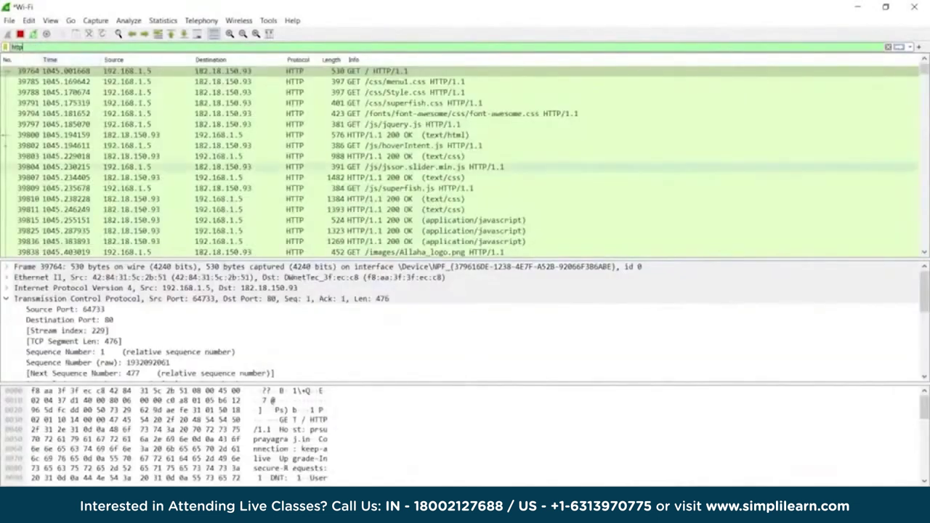
scroll(465, 160, down, 2)
scroll(465, 160, down, 3)
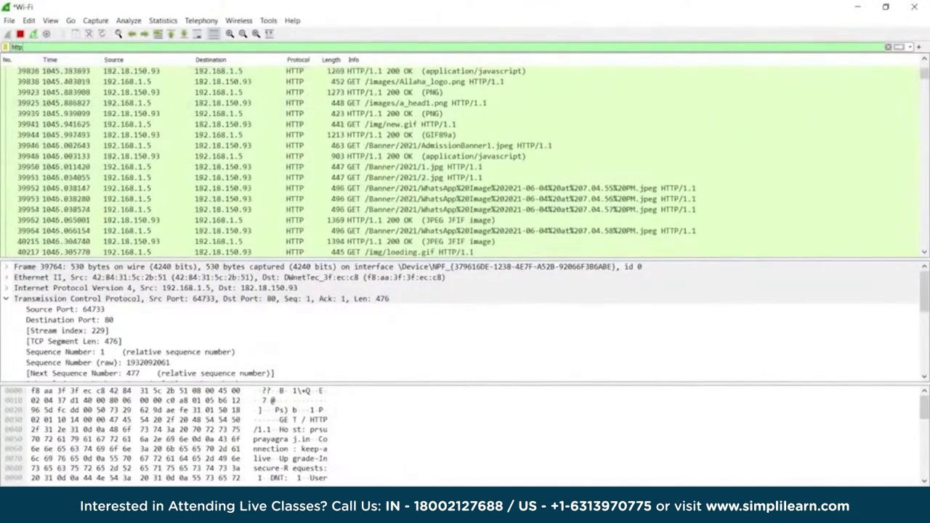
scroll(465, 160, up, 6)
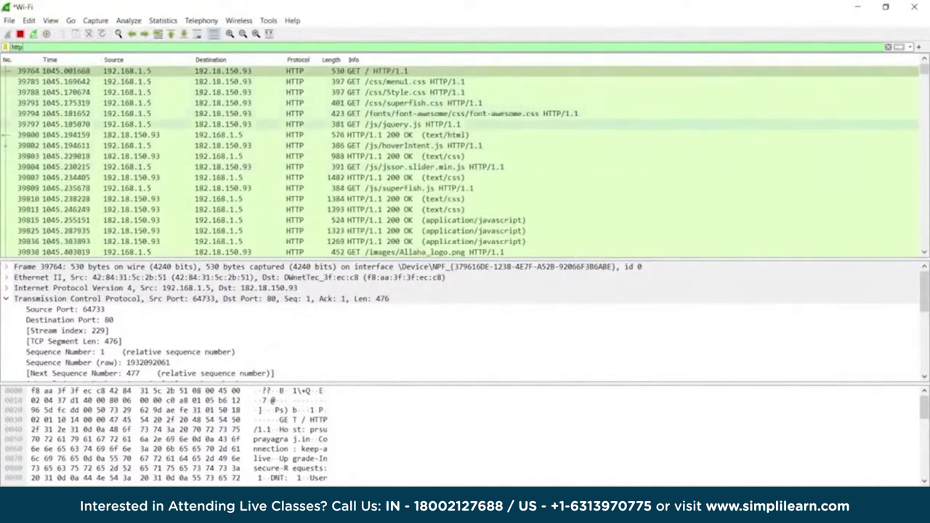
Follow the HTTP stream of jquery.js packet 39797
right_click(239, 125)
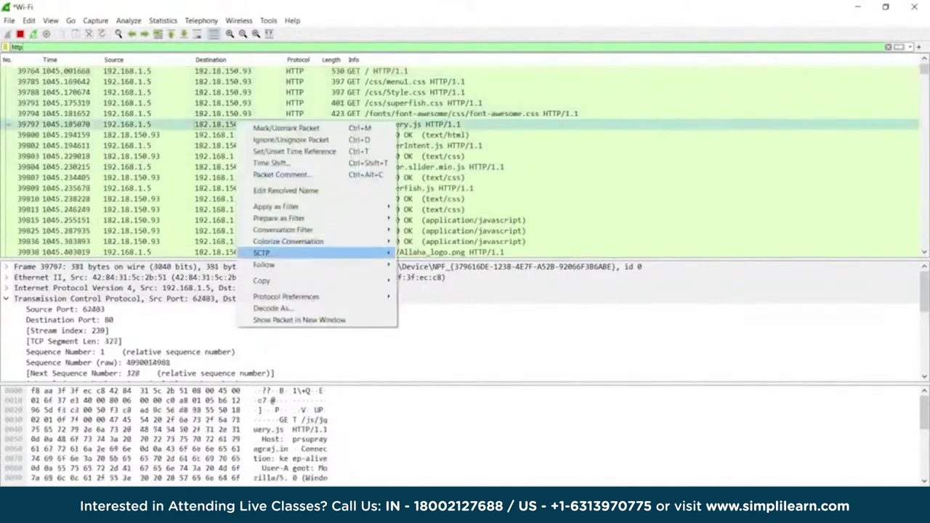
mouse_move(276, 264)
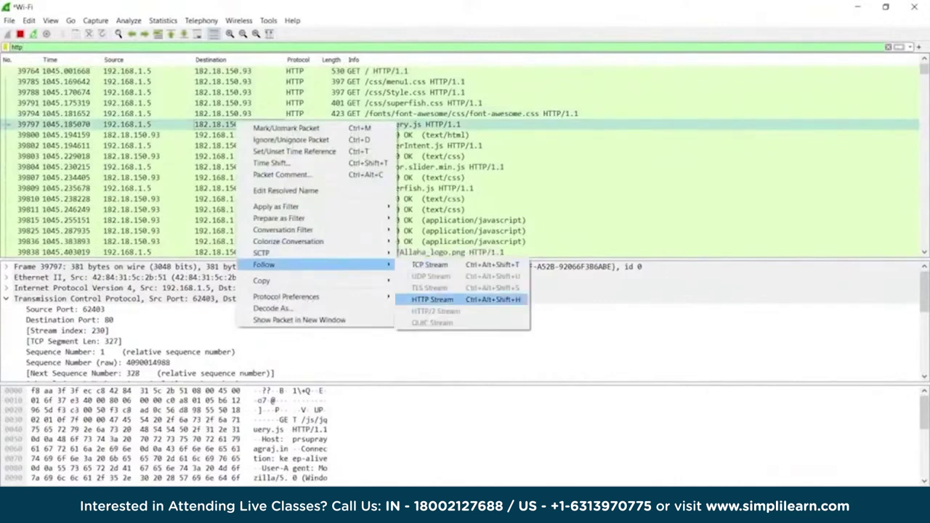
click(432, 299)
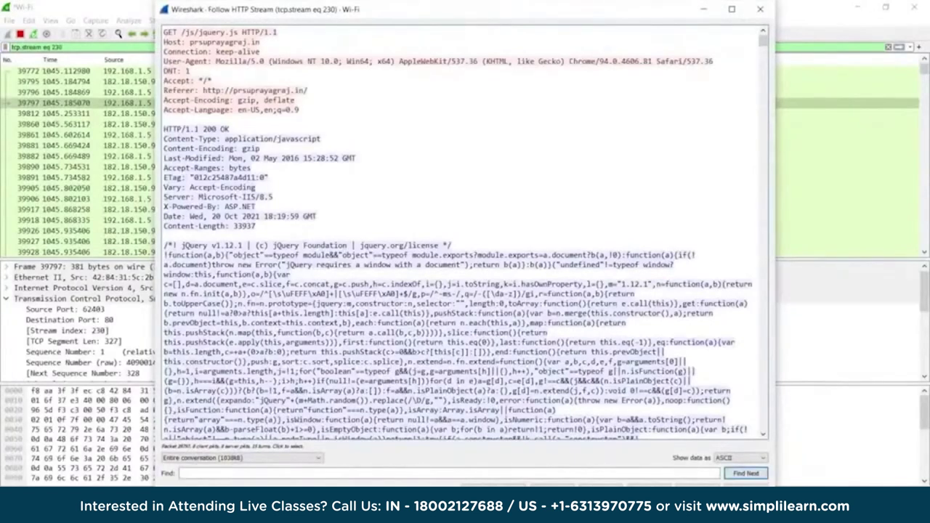
Select the Host value prsuprayagraj.in in the stream, then close the stream window
drag(190, 41, 260, 42)
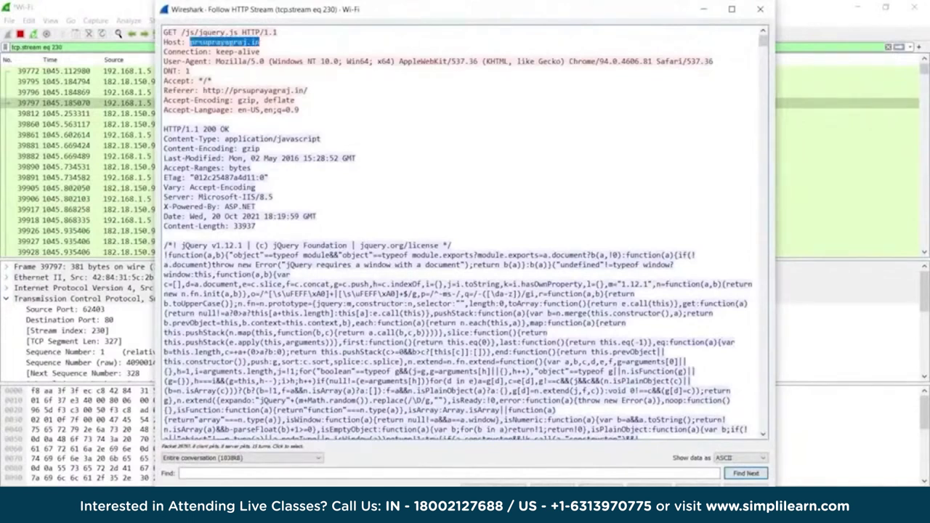
click(225, 42)
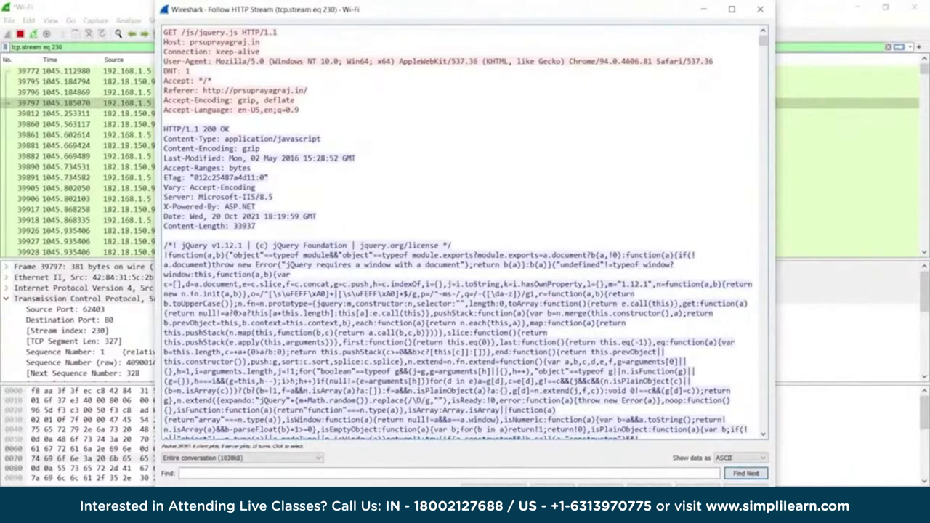
click(760, 9)
Retype the http filter and select packet 39797's raw Sequence Number field
key(ctrl+a)
text(http)
click(98, 362)
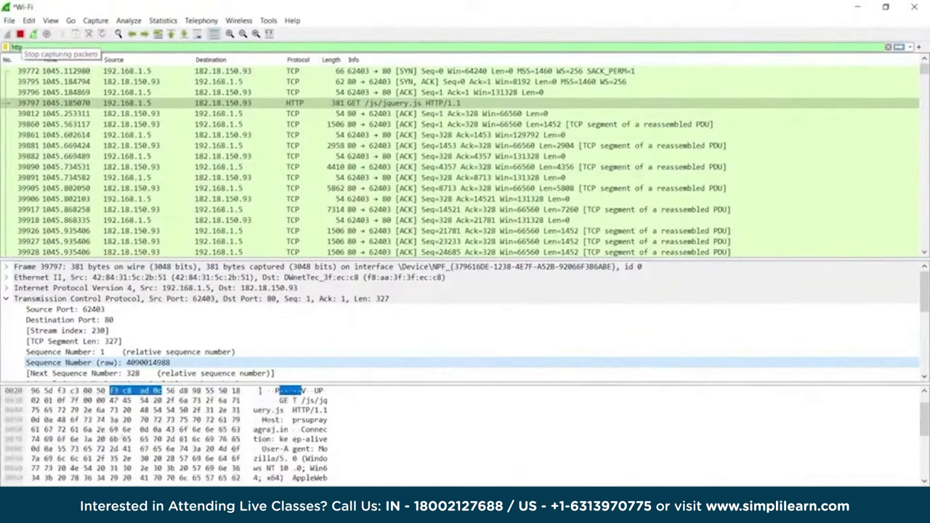
Stop the capture, clear the display filter, and restart capturing without saving old packets
click(20, 35)
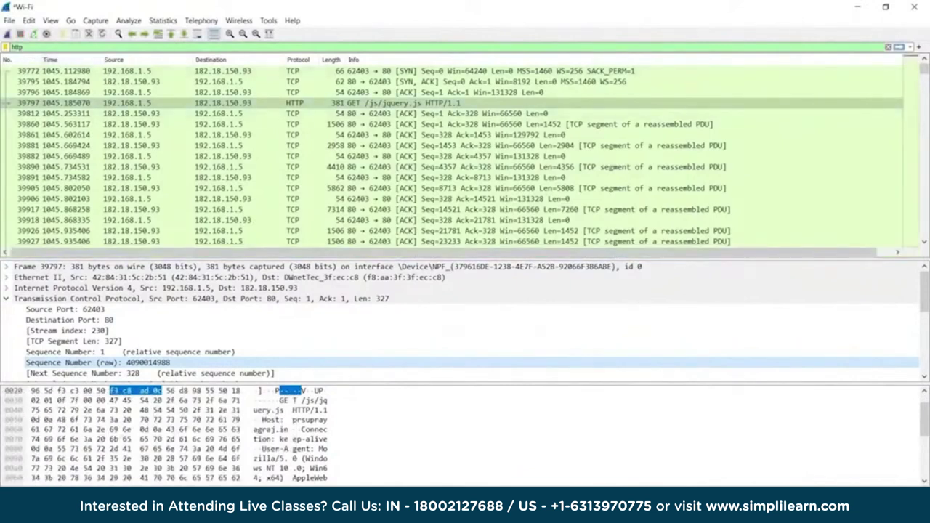
key(BackSpace)
key(BackSpace)
key(BackSpace)
key(BackSpace)
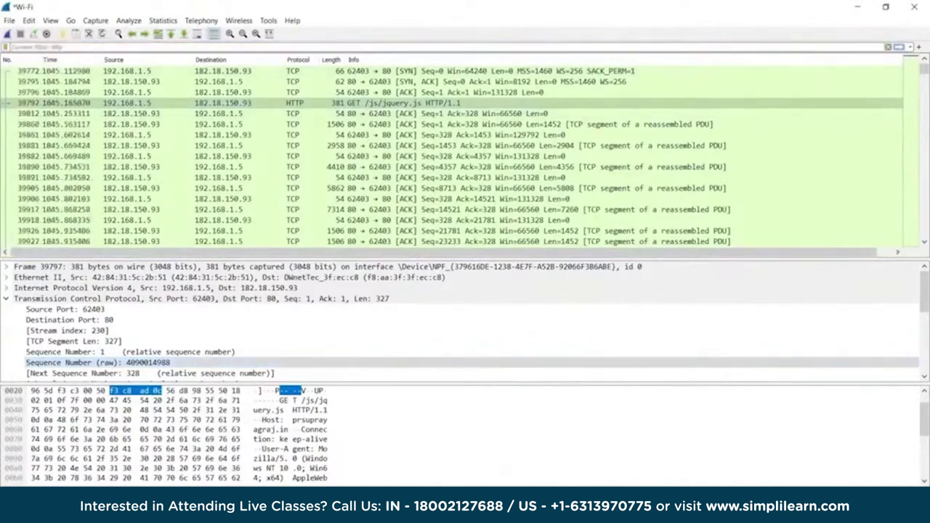
key(ctrl+e)
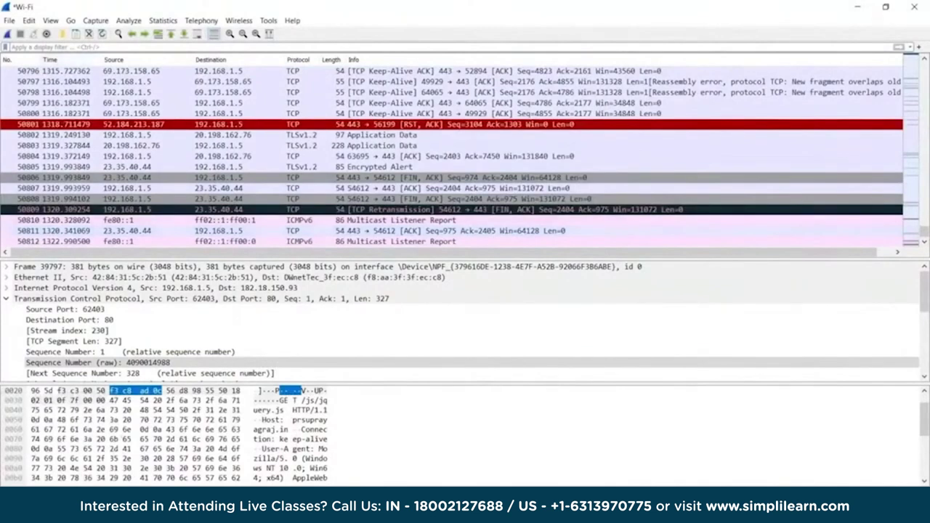
click(7, 33)
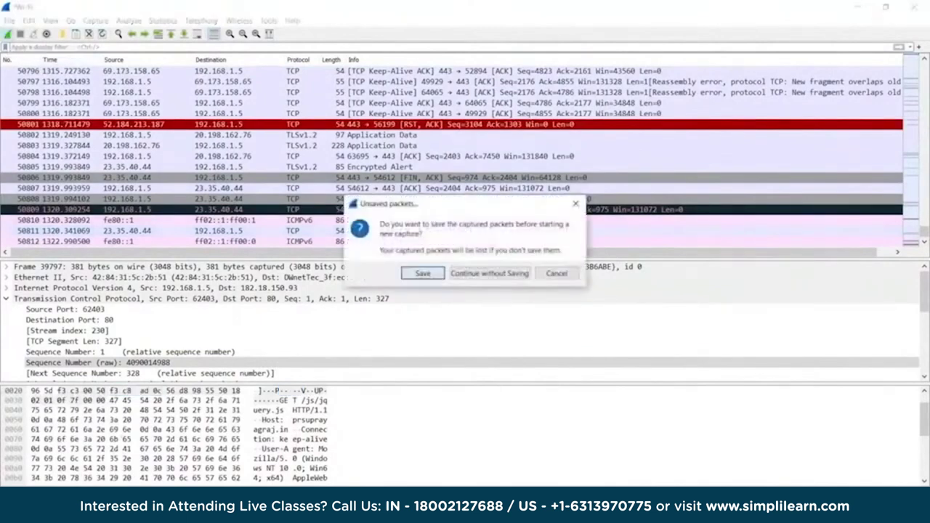
click(489, 273)
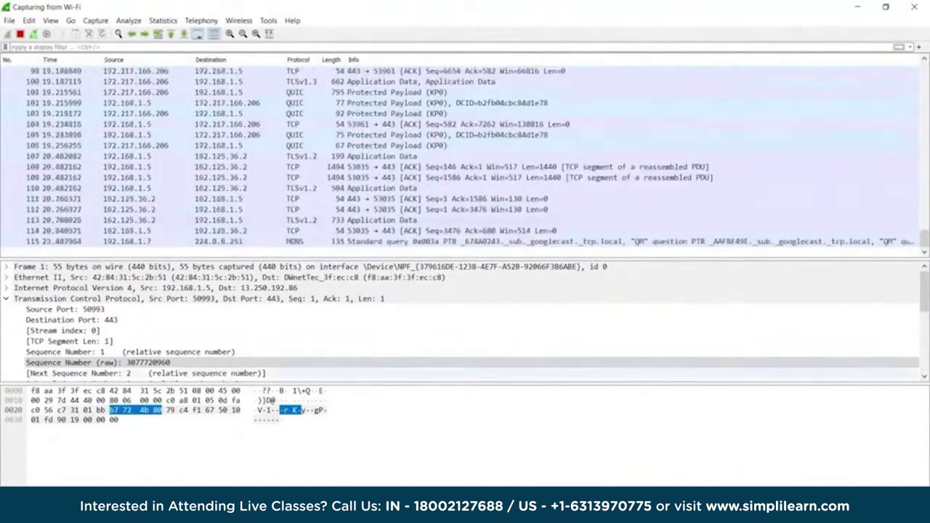
In Chrome, open the vbsca.ca Login Test page (vbsca/login/login.asp) in a new incognito tab
mouse_move(508, 512)
click(541, 458)
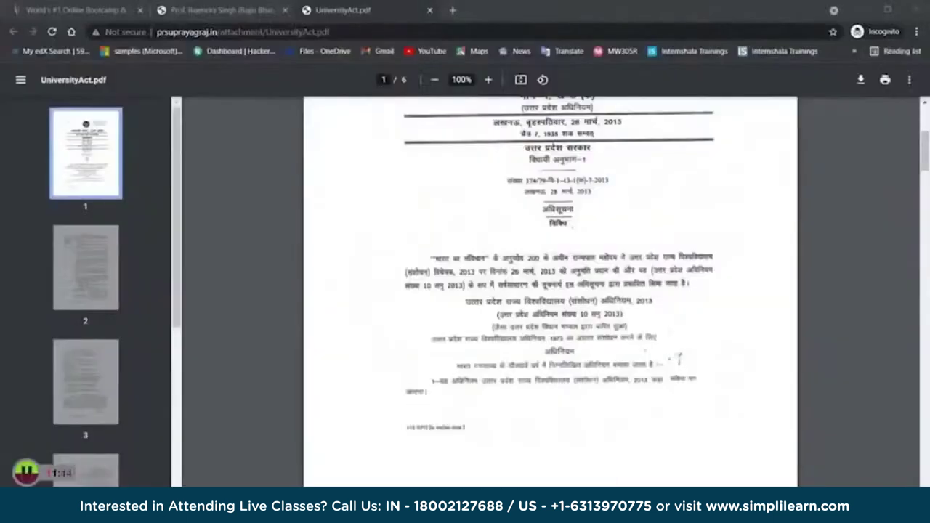
click(452, 10)
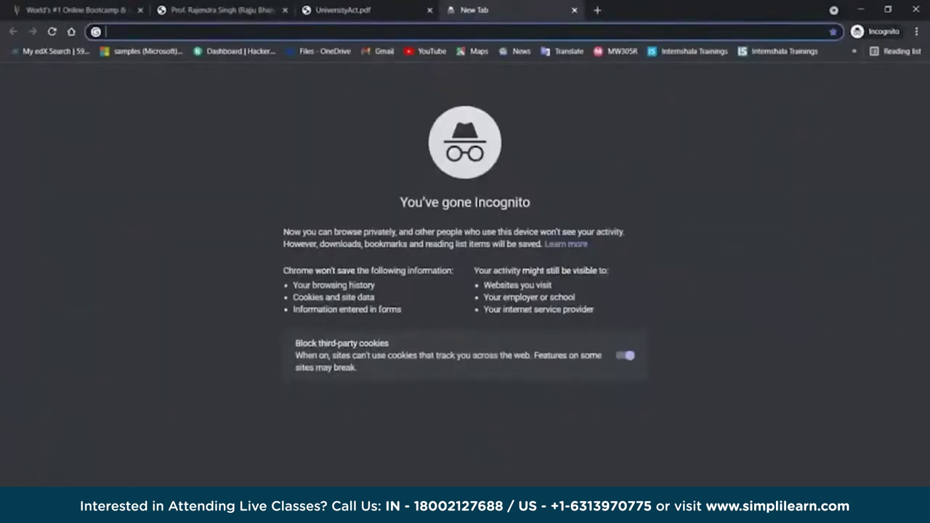
text(vbsca)
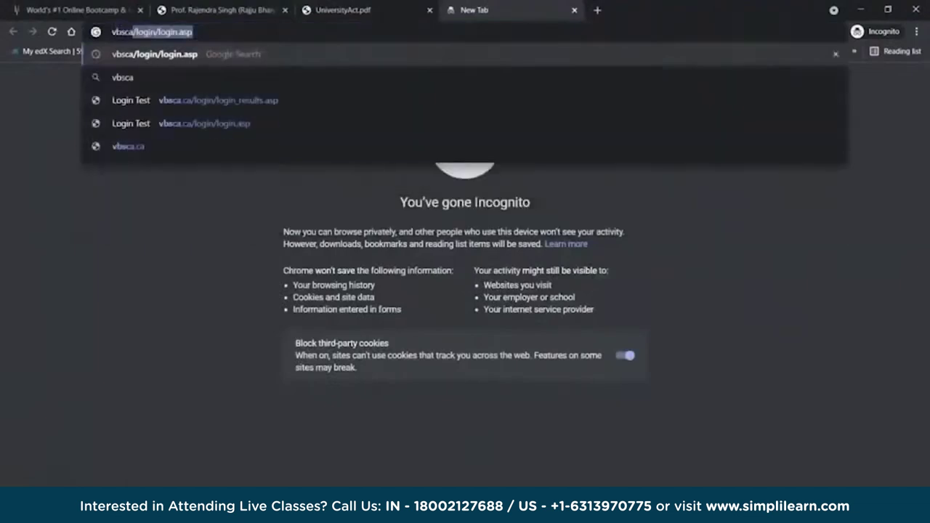
key(Return)
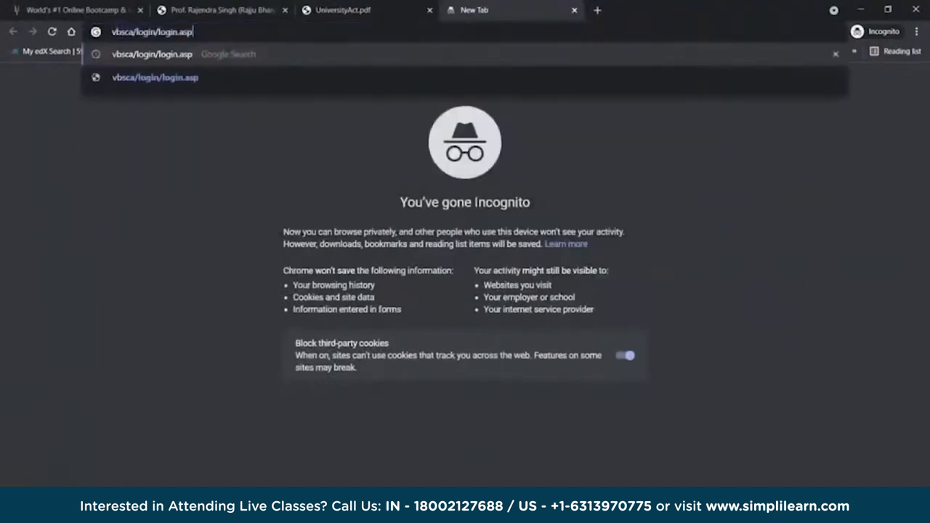
click(136, 197)
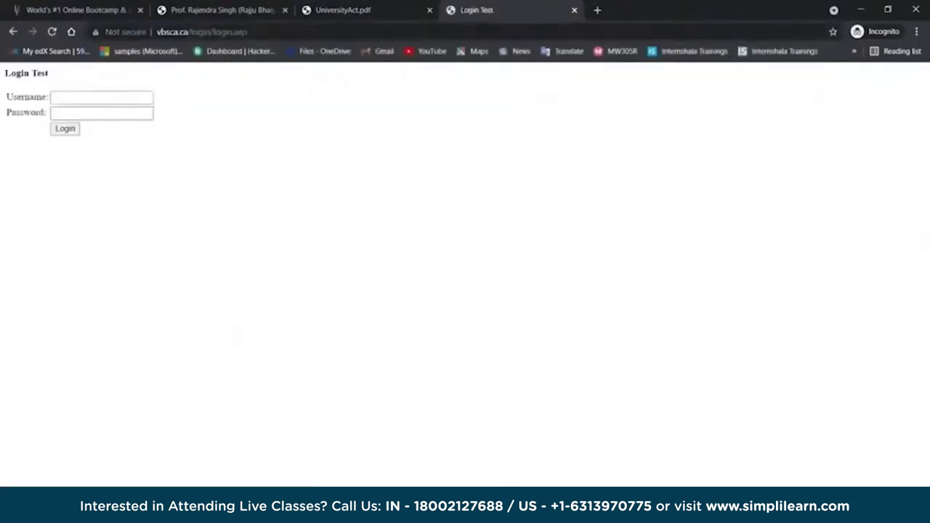
Fill the Username field with the saved autofill username suggestion
click(102, 97)
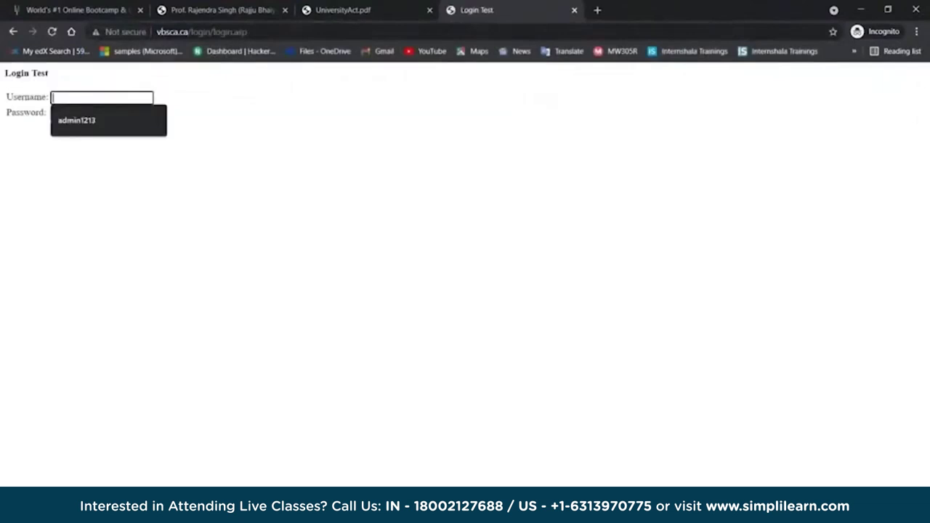
key(Down)
key(Return)
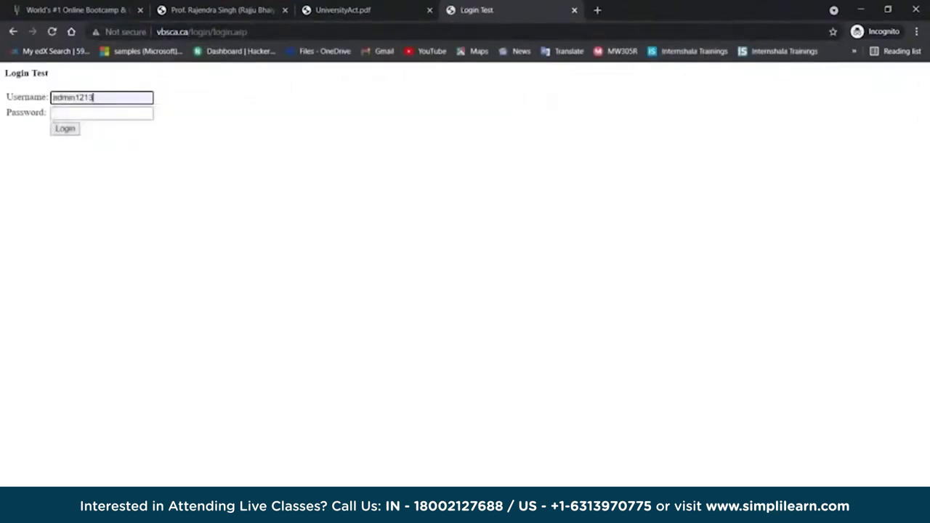
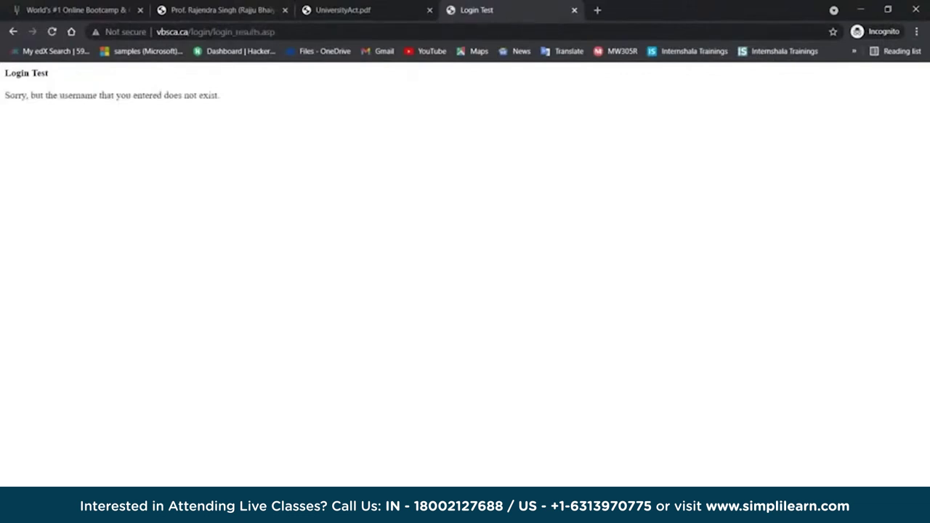
Switch from Chrome's failed Login Test page to the running Wireshark Wi-Fi capture
key(alt+Tab)
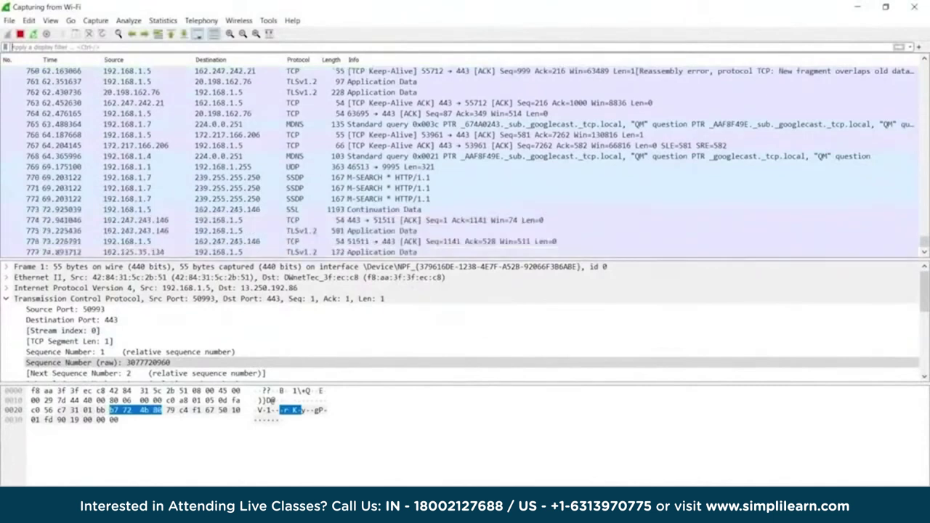
Apply the display filter 'tcp contains admin', leaving only frame 754's POST /login/login_results.asp
text(t)
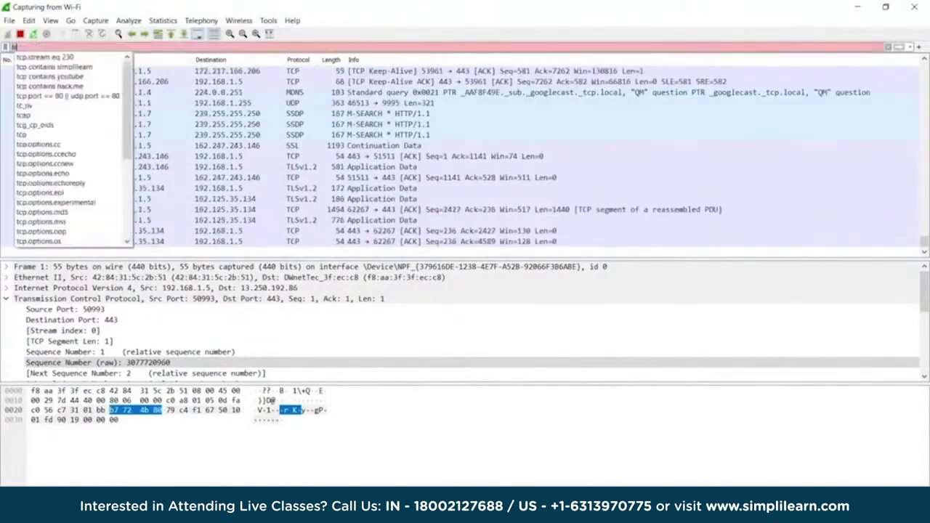
text(cp.stream)
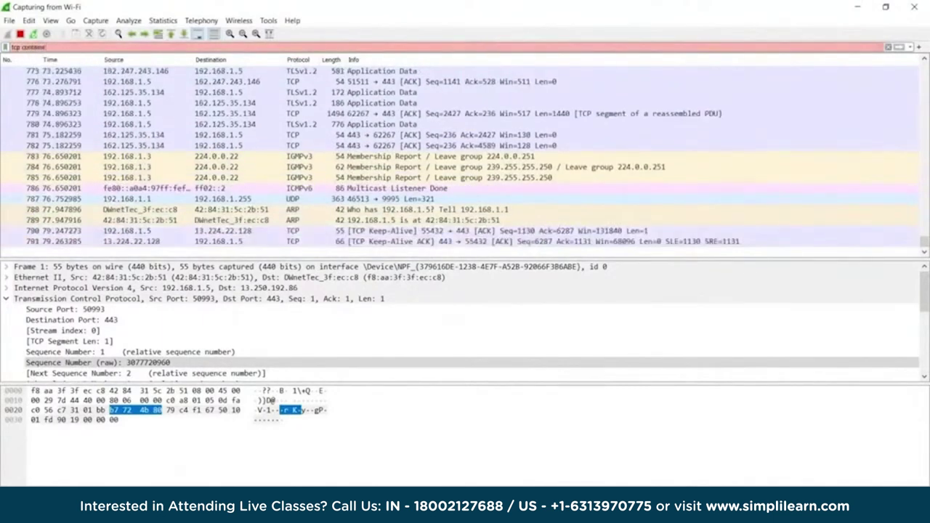
text( admin)
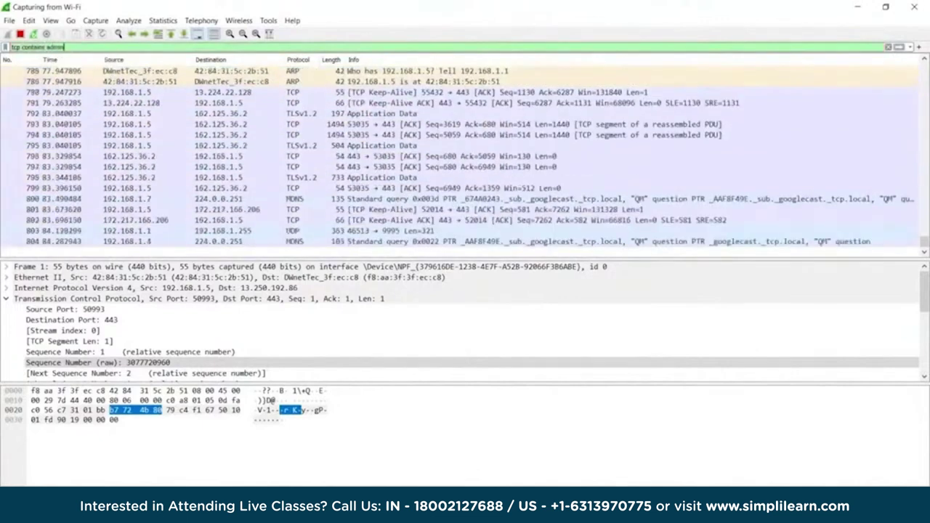
key(Return)
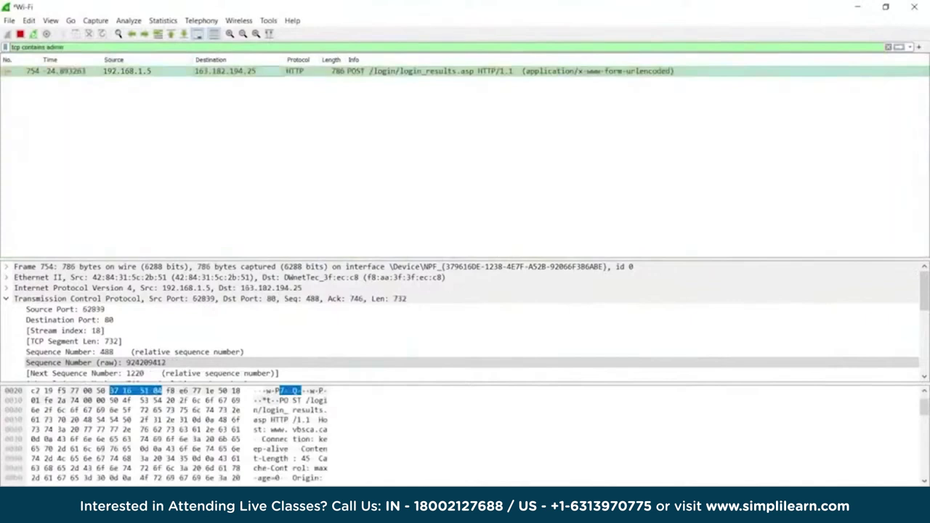
Expand frame 754's HTML Form URL Encoded data and select the txtPassword item
click(289, 410)
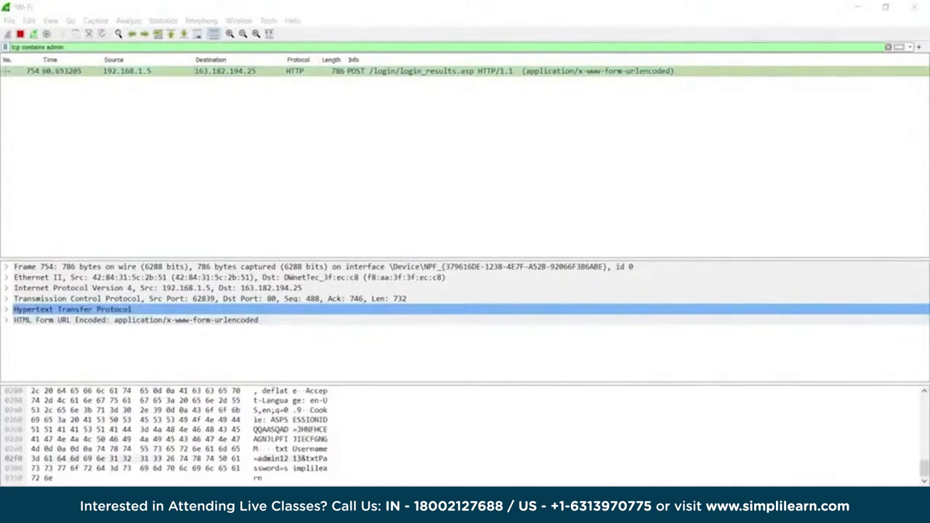
click(9, 319)
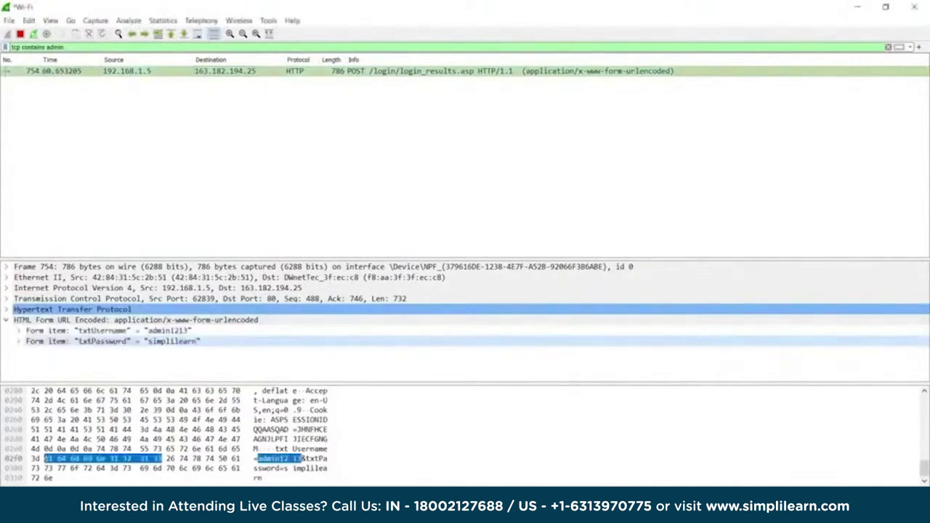
click(108, 340)
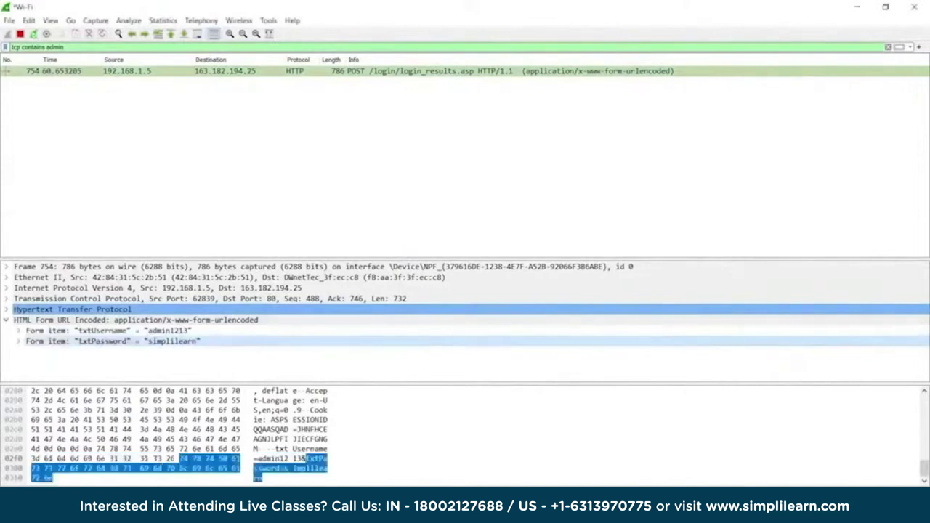
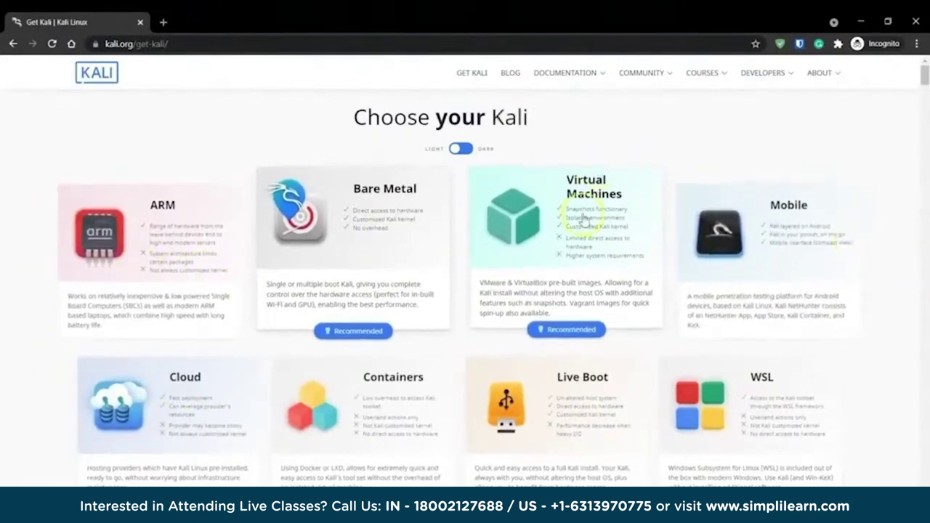
Go to the Kali Virtual Machines downloads and start the 64-bit VMware image download
click(565, 328)
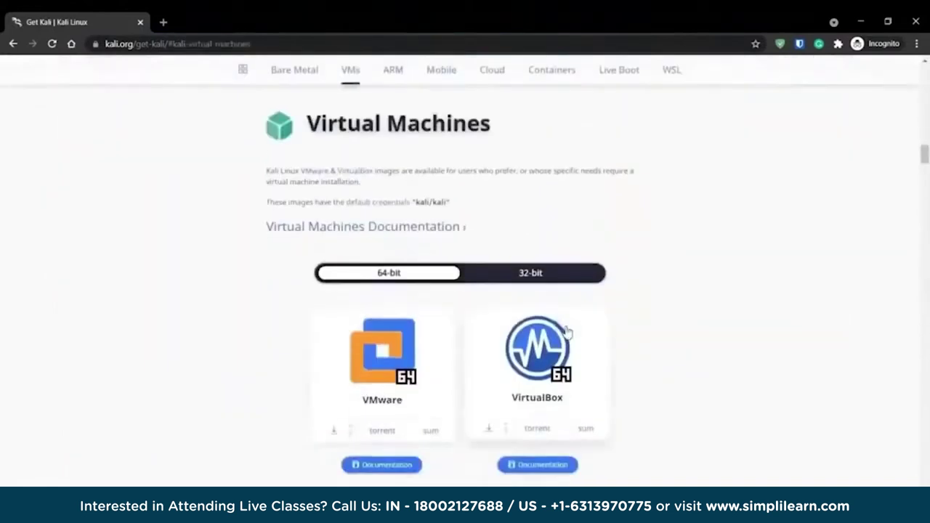
scroll(407, 207, down, 1)
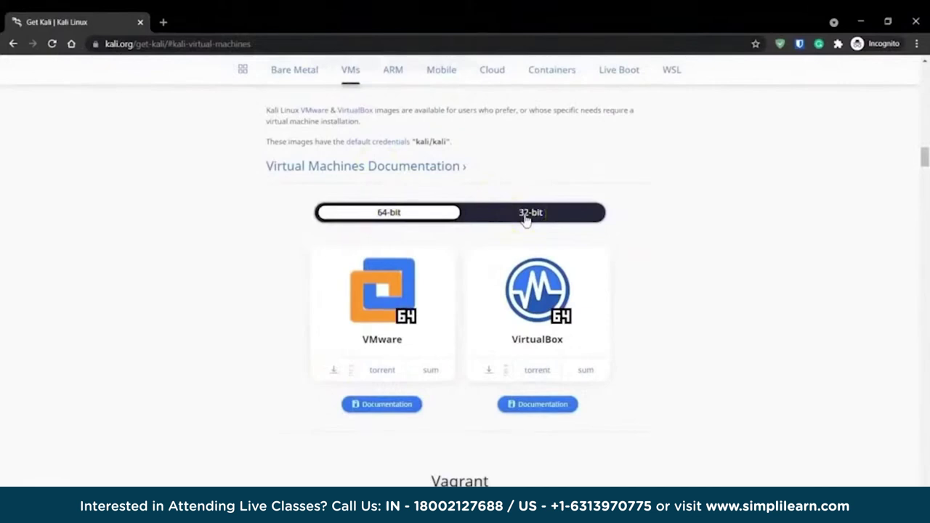
click(500, 232)
click(323, 370)
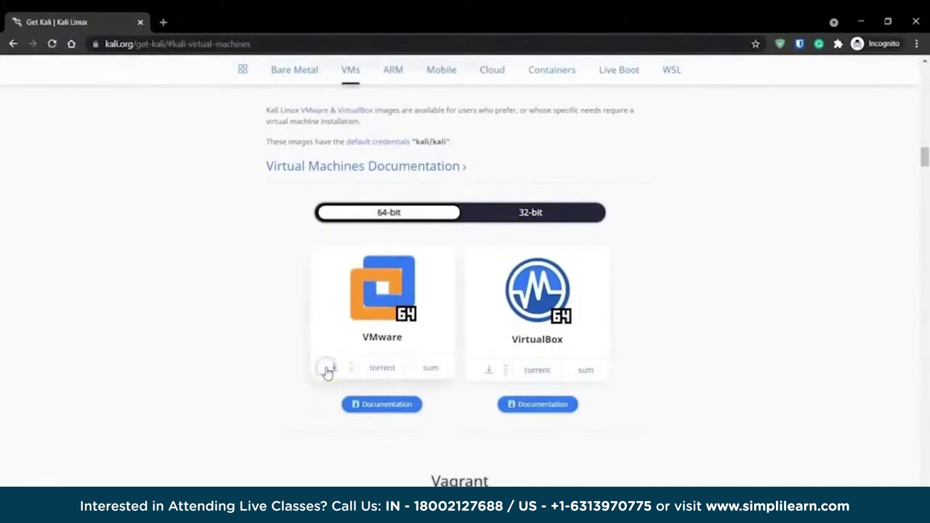
Keep the WinRAR archive file type in the Save As dialog, then close it without saving
click(204, 322)
click(272, 375)
click(245, 392)
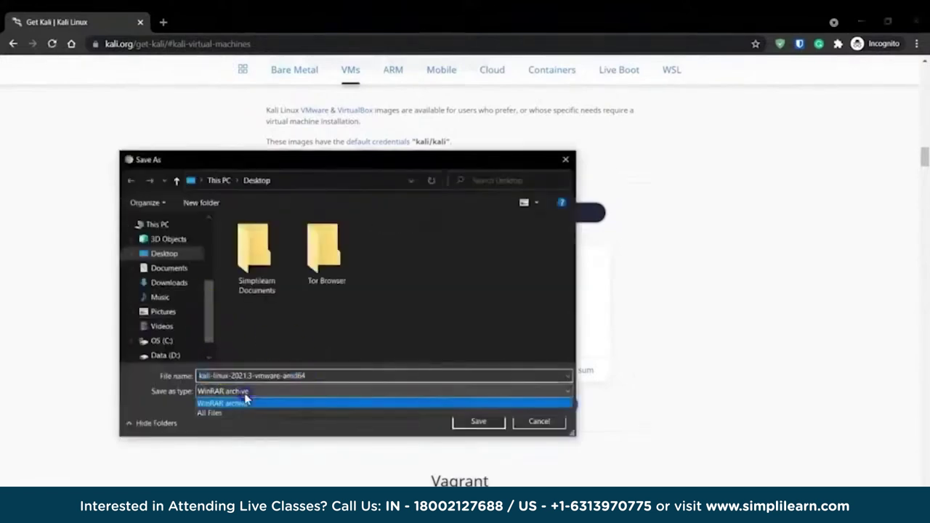
click(245, 399)
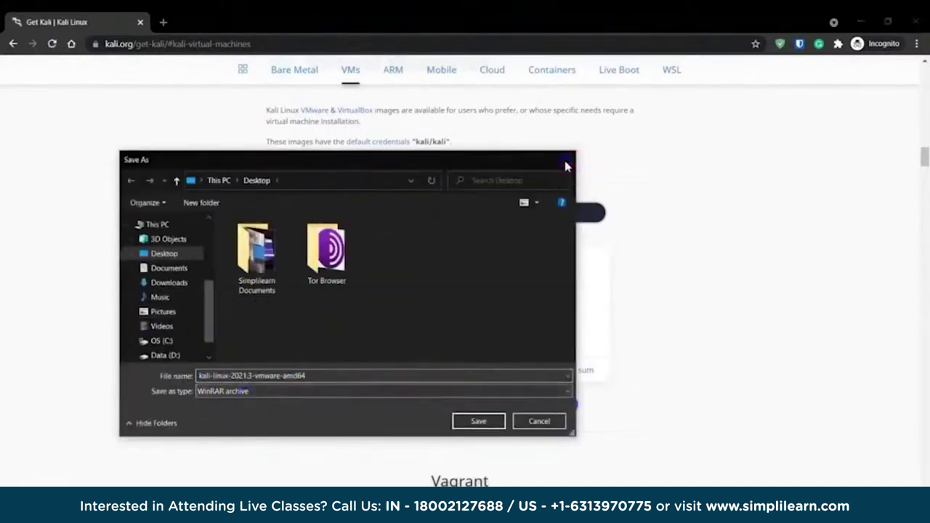
click(565, 159)
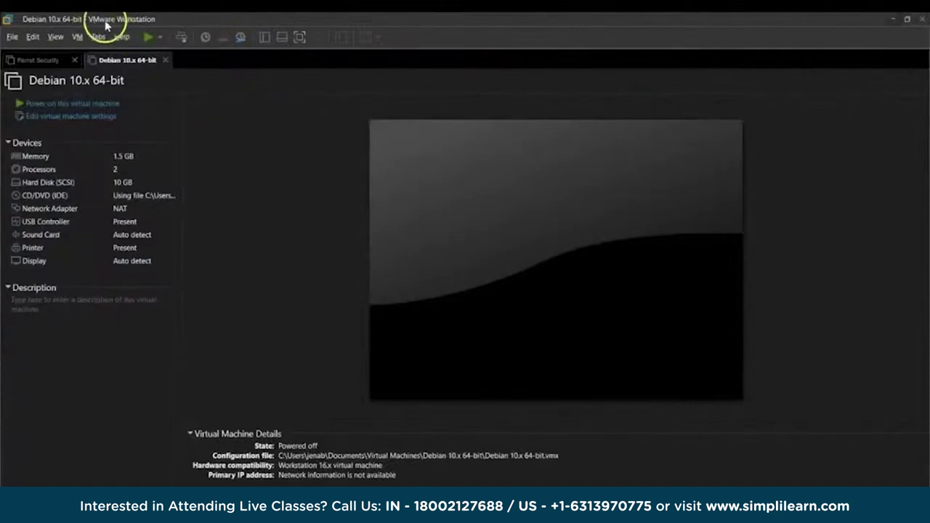
Start a new virtual machine from File > New Virtual Machine
click(12, 37)
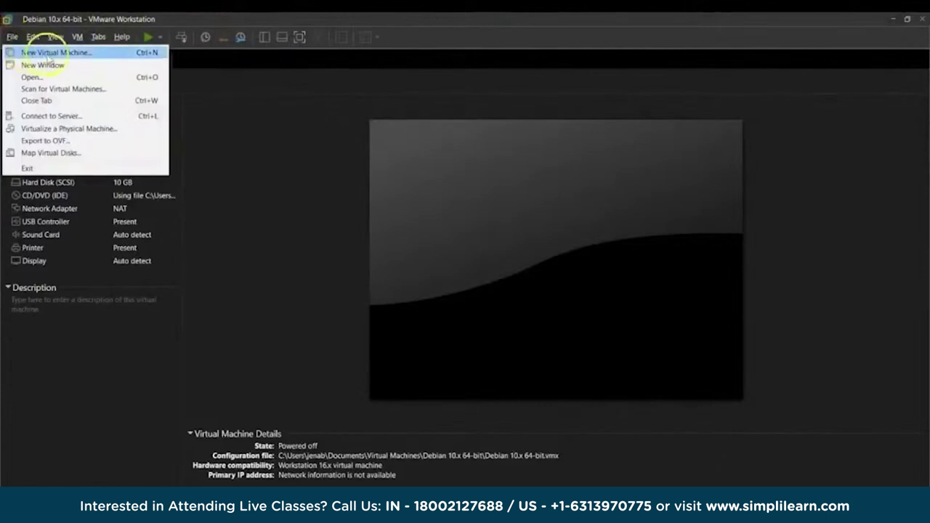
click(83, 52)
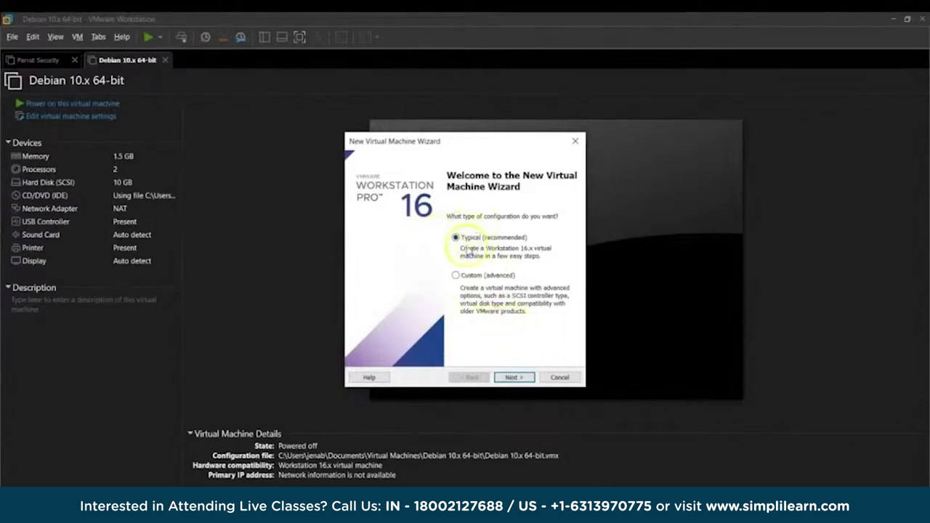
Continue with the Typical configuration and choose to install the operating system later
click(523, 380)
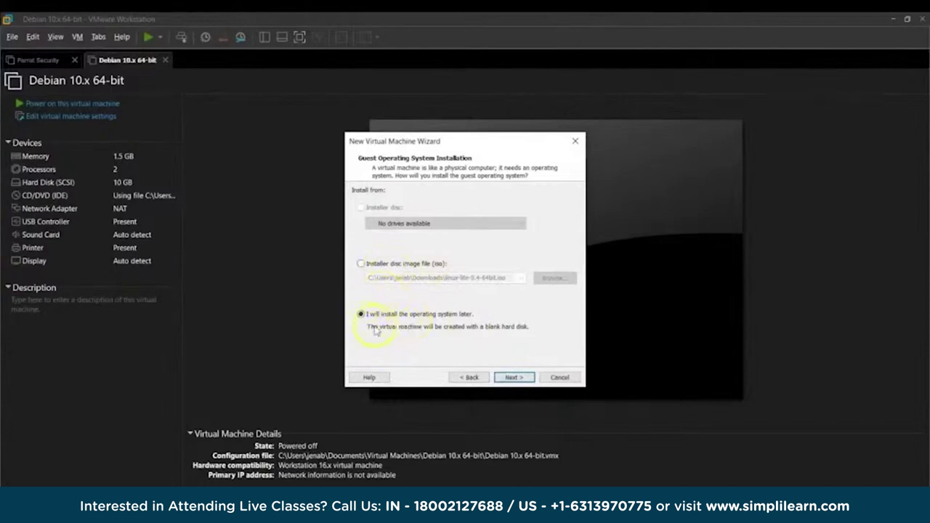
click(514, 377)
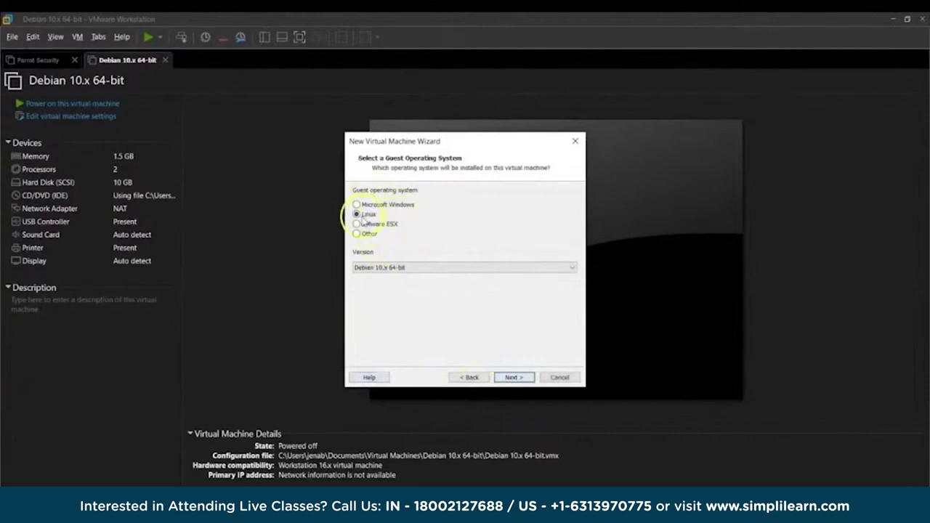
Keep Linux Debian 10.x 64-bit as the guest OS version
click(365, 267)
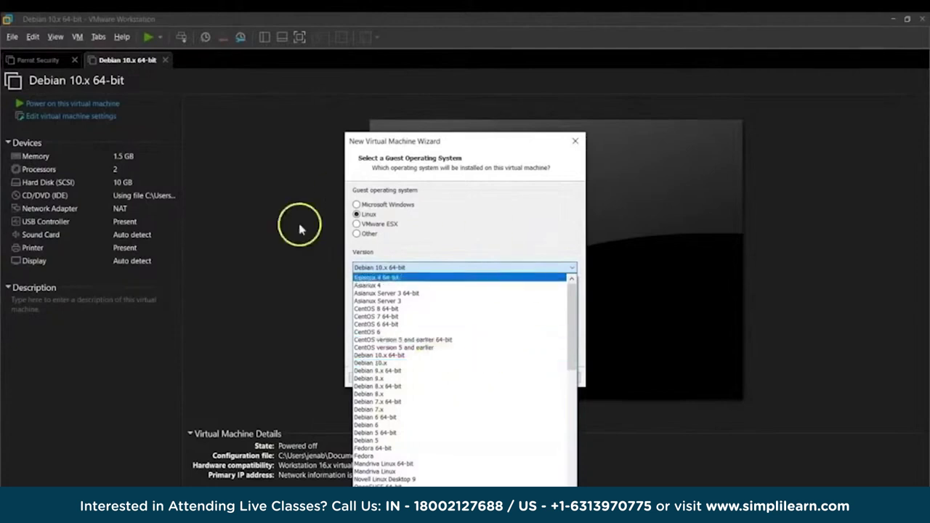
click(372, 354)
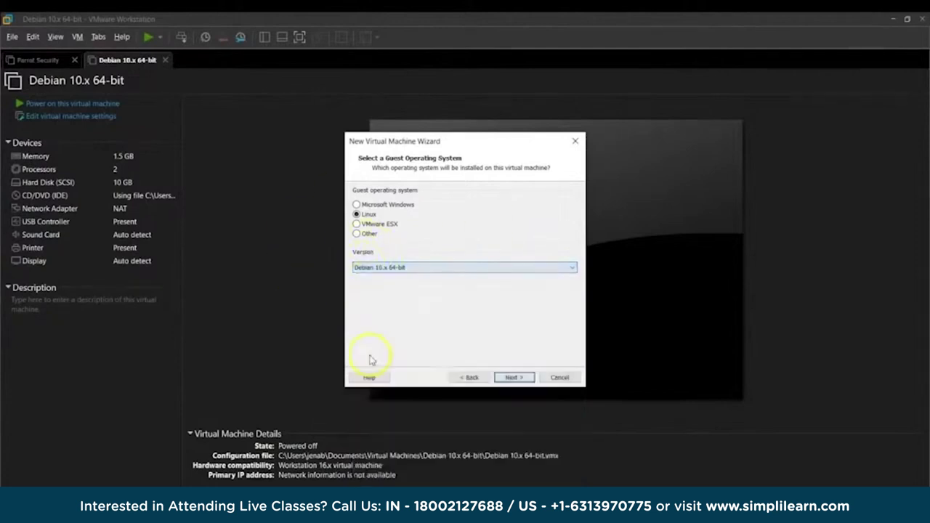
click(362, 267)
scroll(362, 345, up, 3)
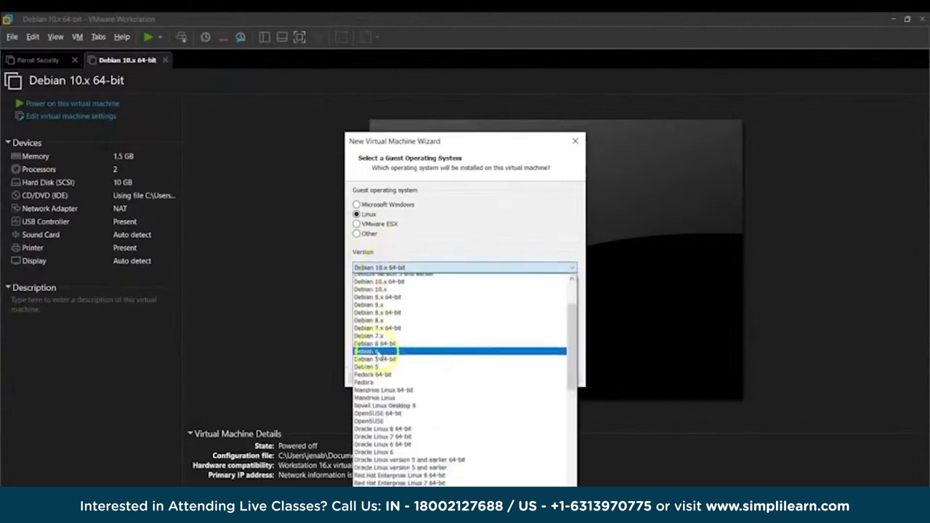
click(377, 331)
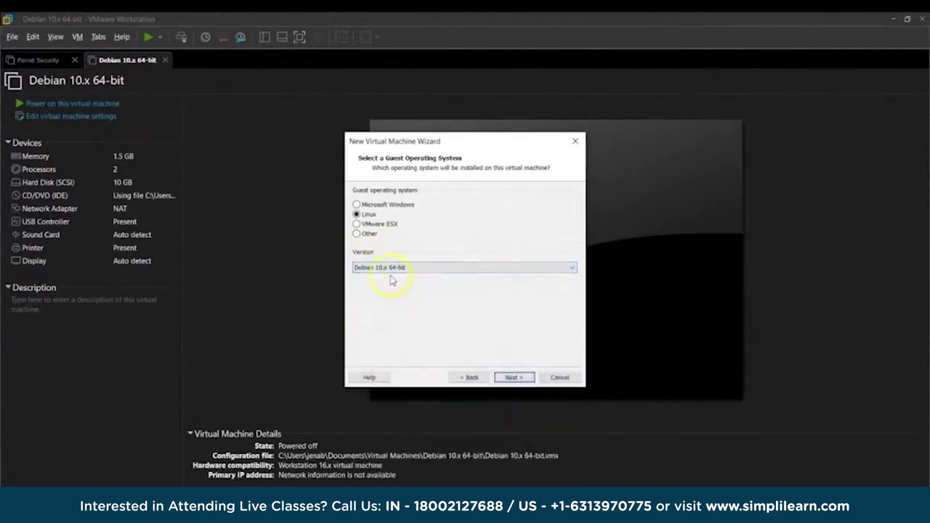
Rename the virtual machine to Kali Linux
click(514, 376)
drag(420, 209, 343, 208)
text(Kali Linux)
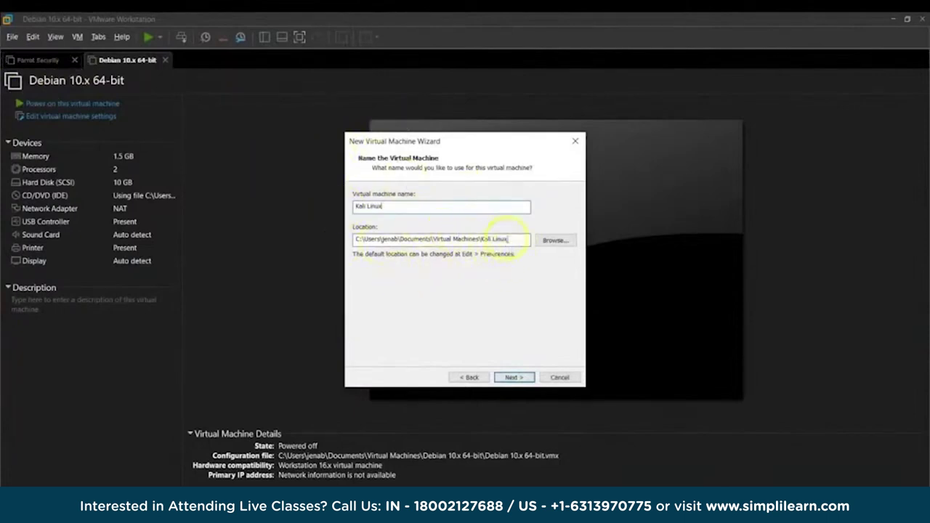
Keep the Kali Linux storage location after browsing folders, and advance to the 20 GB disk page
click(555, 240)
click(399, 283)
scroll(407, 276, down, 1)
click(427, 249)
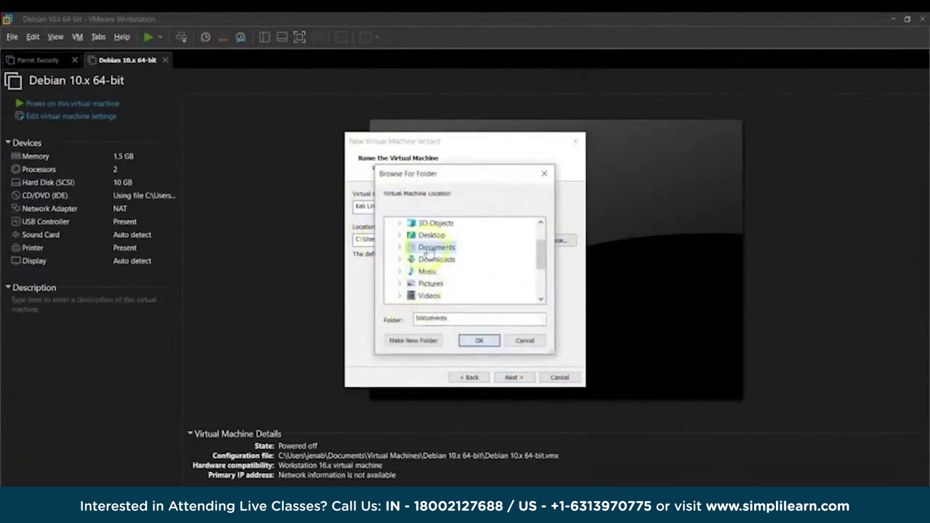
click(543, 174)
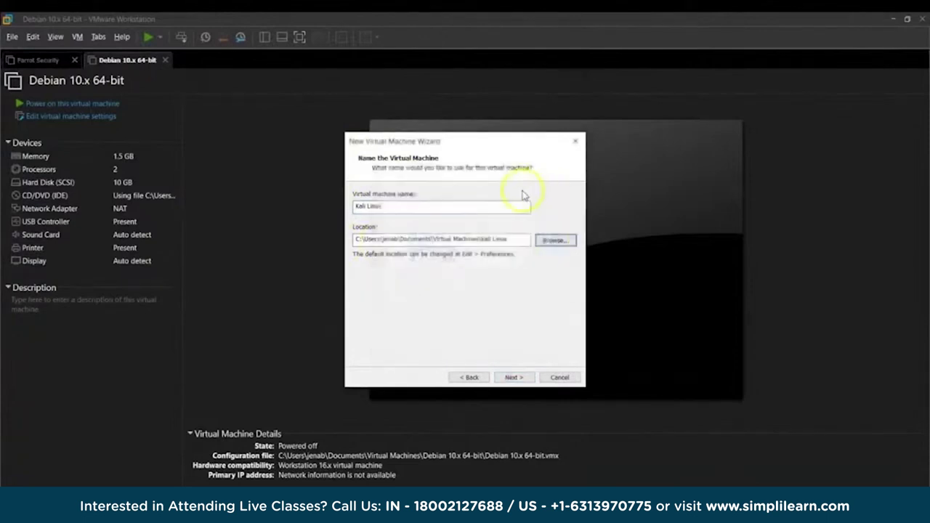
click(513, 243)
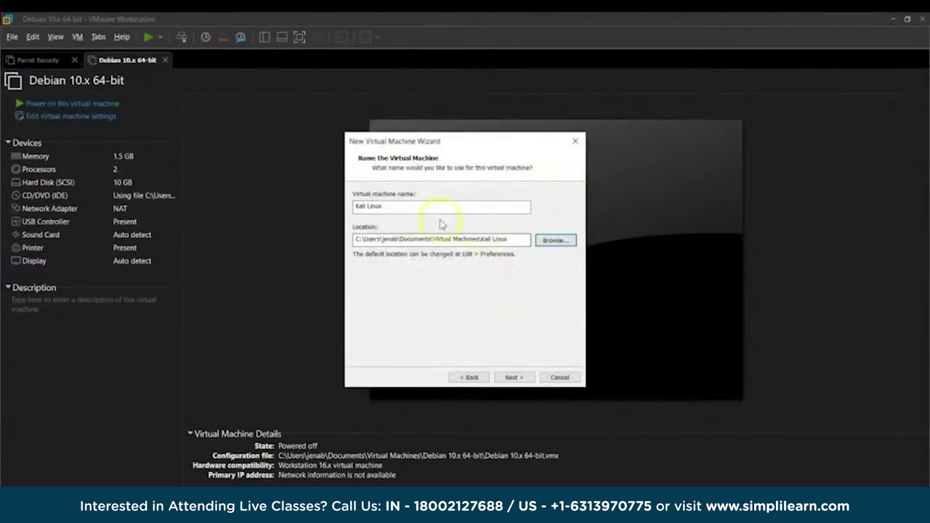
click(514, 378)
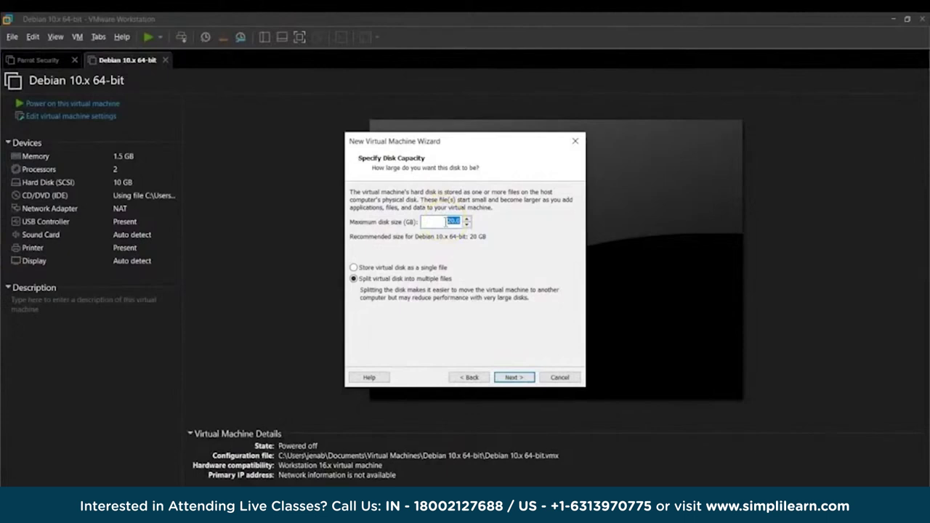
text(15)
double_click(456, 221)
Store the 20 GB virtual disk as a single file and continue to the summary
click(464, 379)
click(461, 380)
click(510, 379)
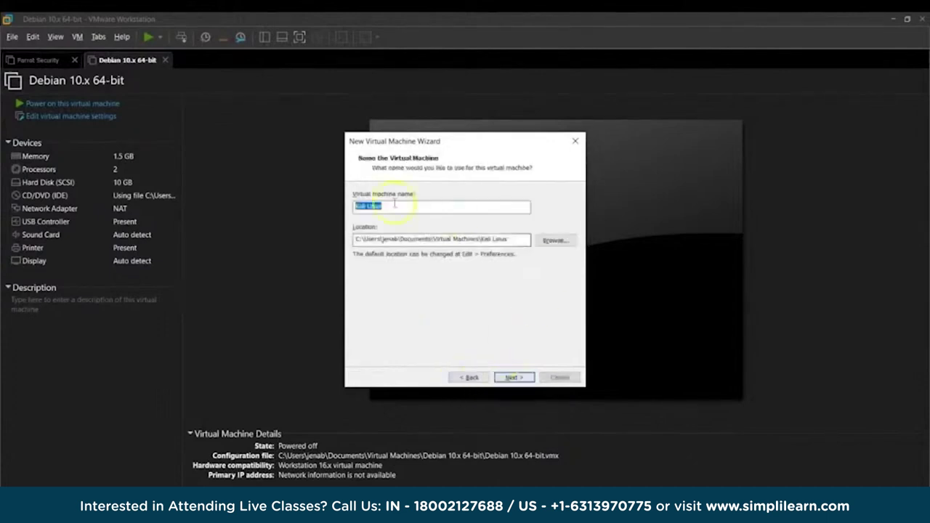
click(512, 377)
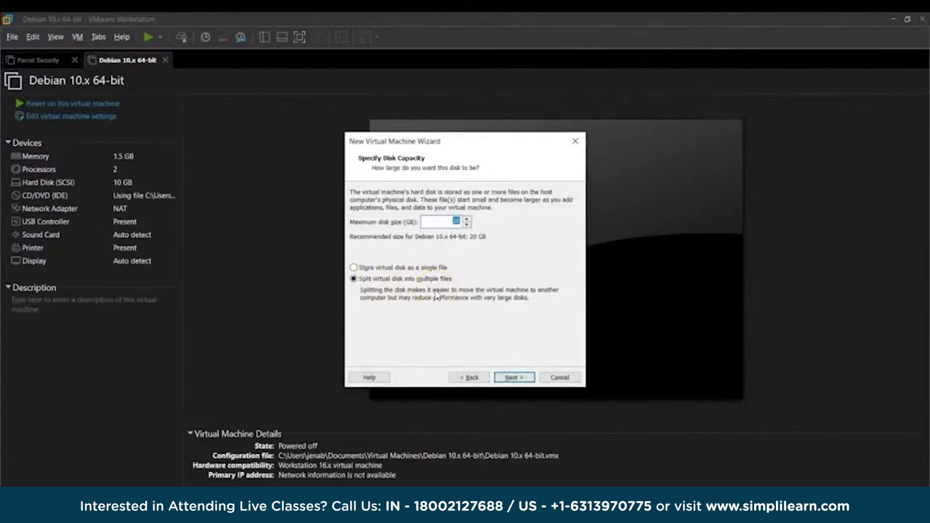
click(372, 268)
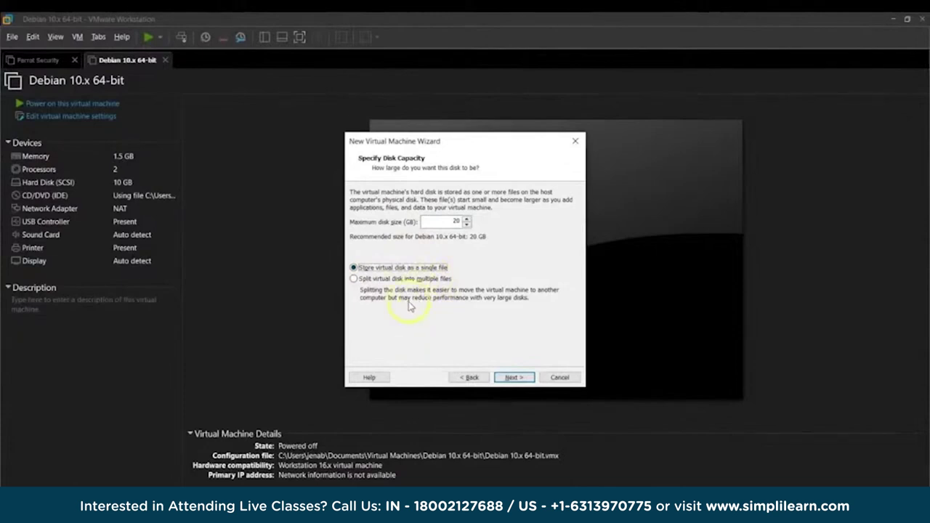
click(513, 378)
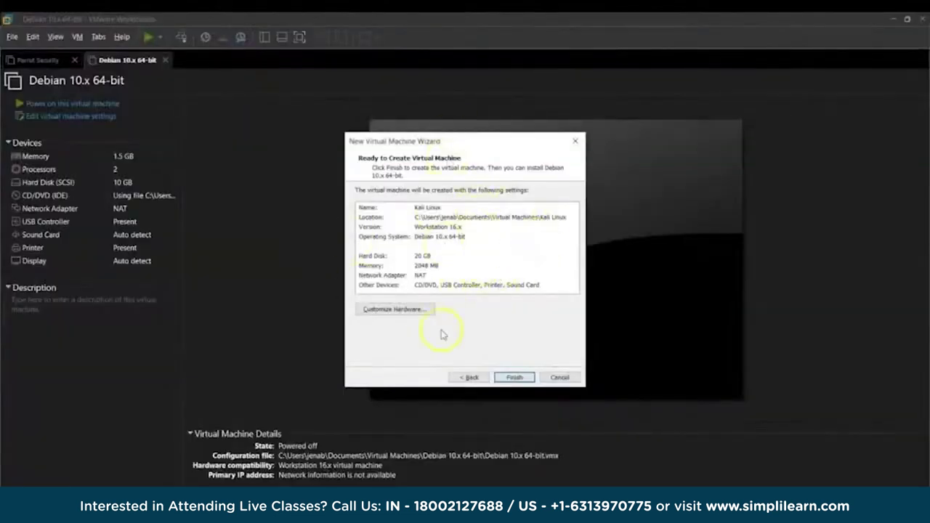
Finish creating the Kali Linux VM (2048 MB, 20 GB) and open its hardware settings
click(514, 377)
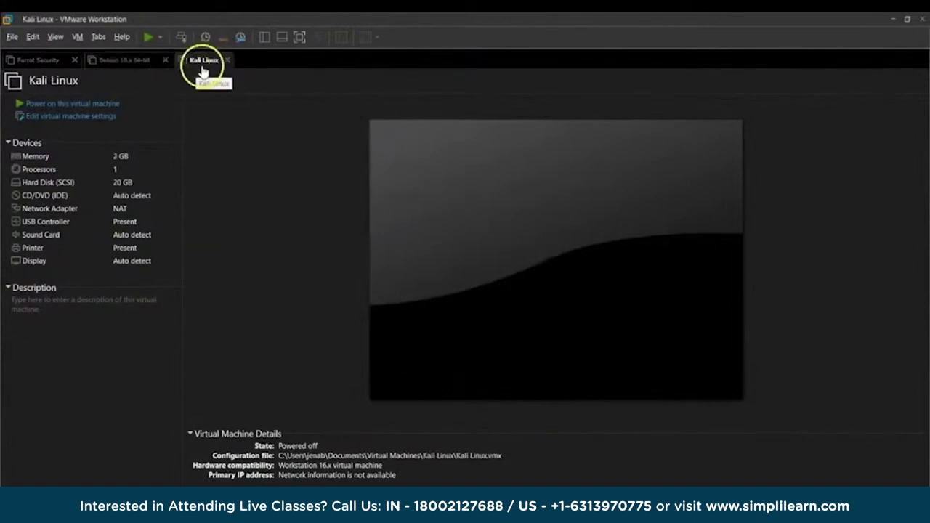
click(37, 120)
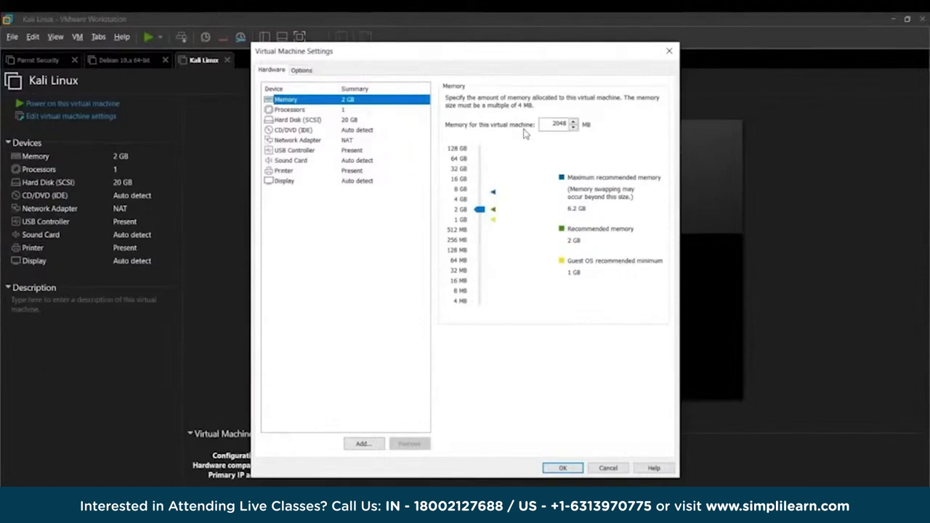
Set 1 processor with 2 cores, then review the hard disk and CD/DVD settings
click(561, 124)
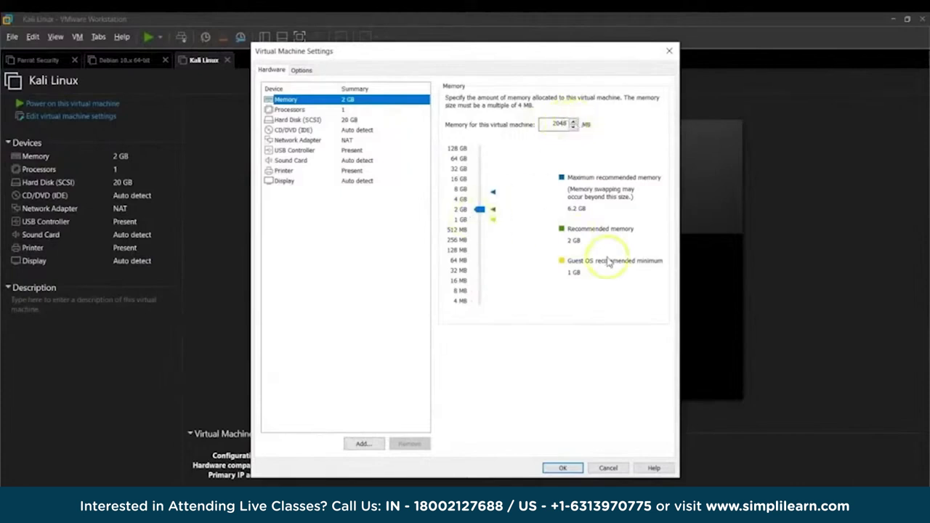
click(356, 110)
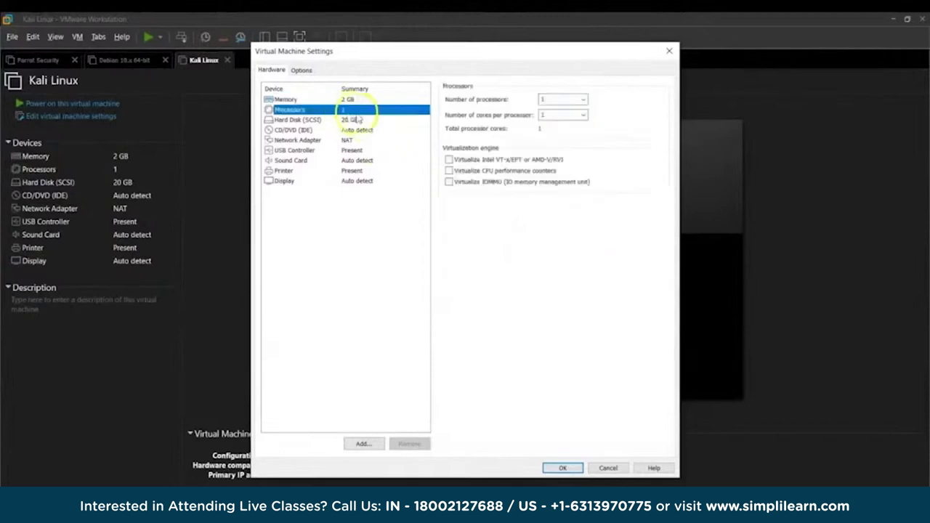
click(582, 100)
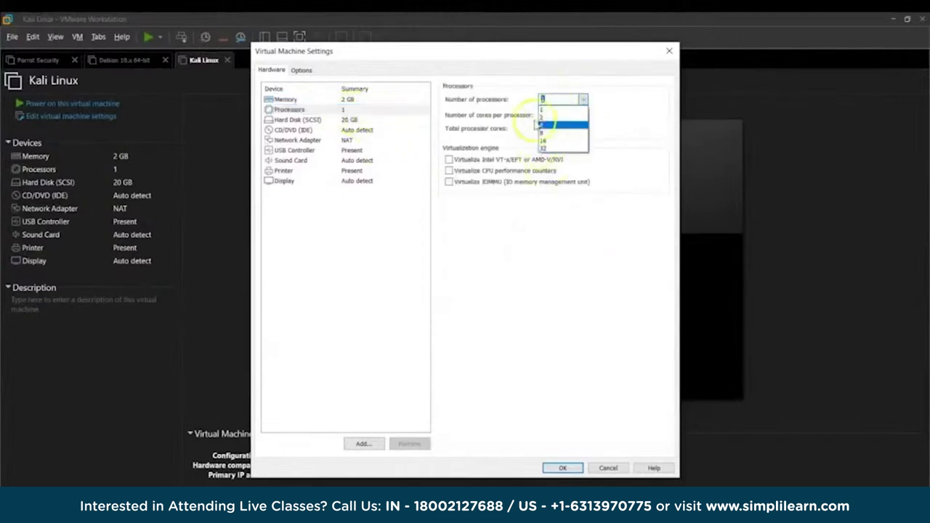
click(501, 93)
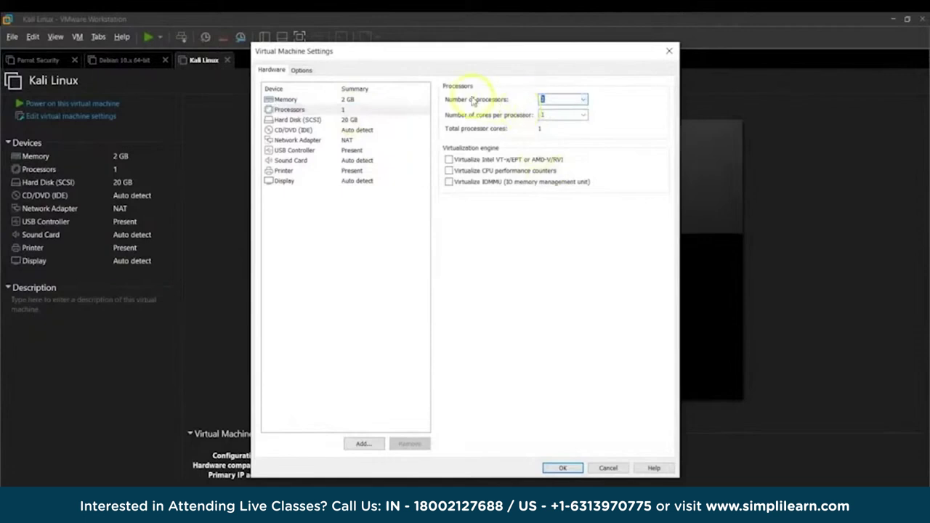
click(571, 114)
click(564, 129)
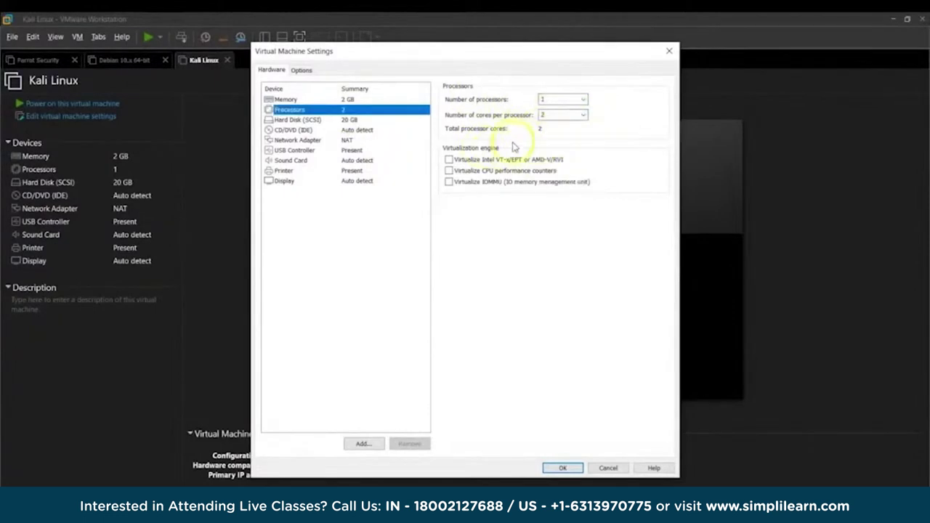
click(337, 120)
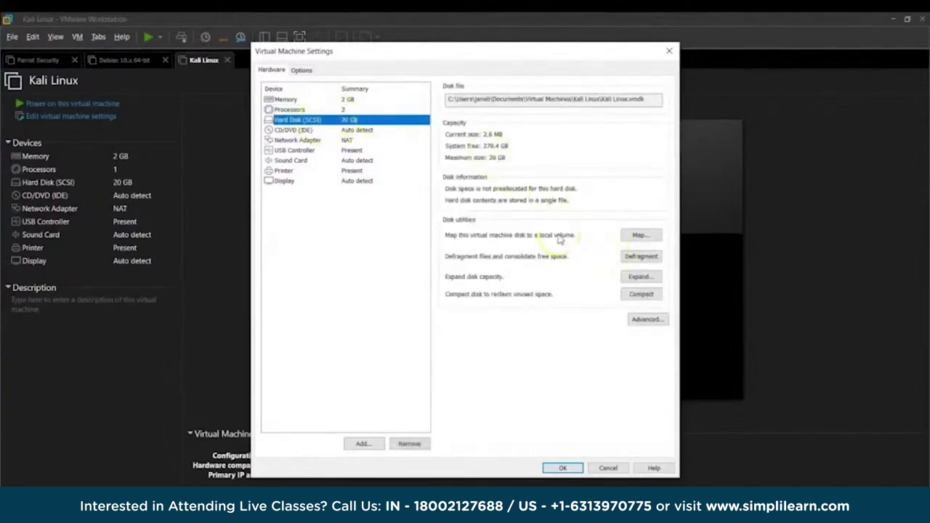
click(304, 130)
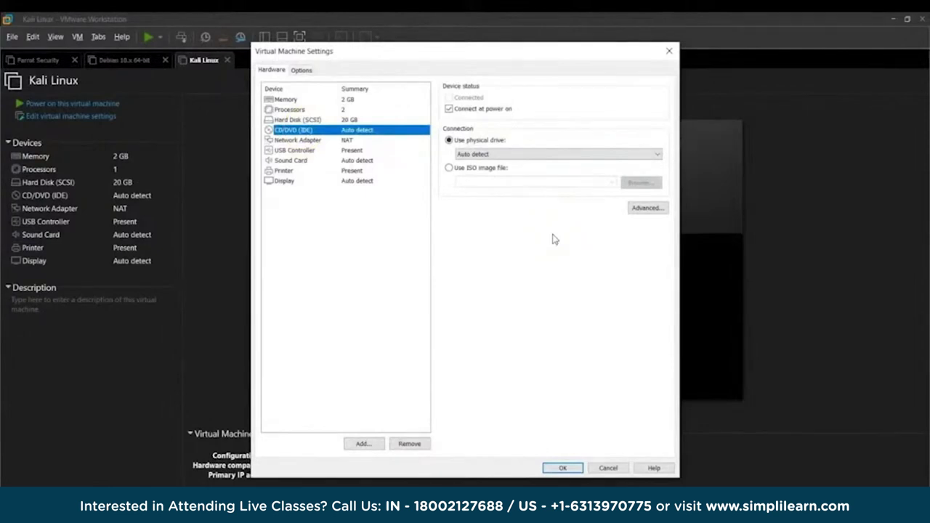
Use the ISO image file Downloads\kali-linux-2021.3-live-amd64 for the CD/DVD drive
click(450, 168)
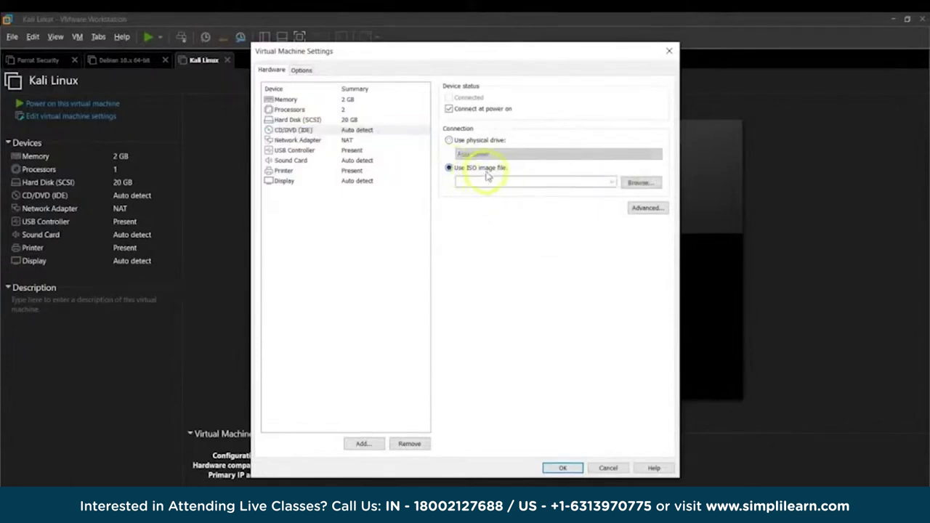
click(632, 184)
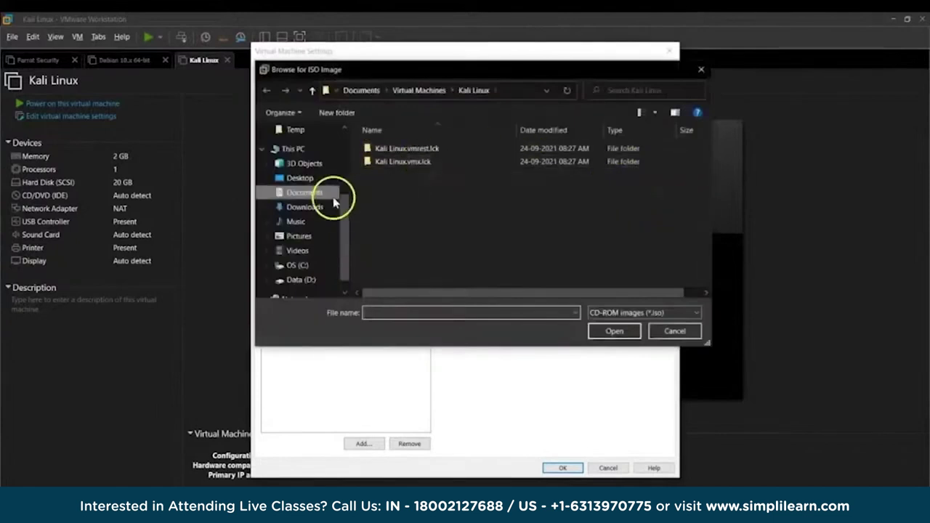
click(309, 207)
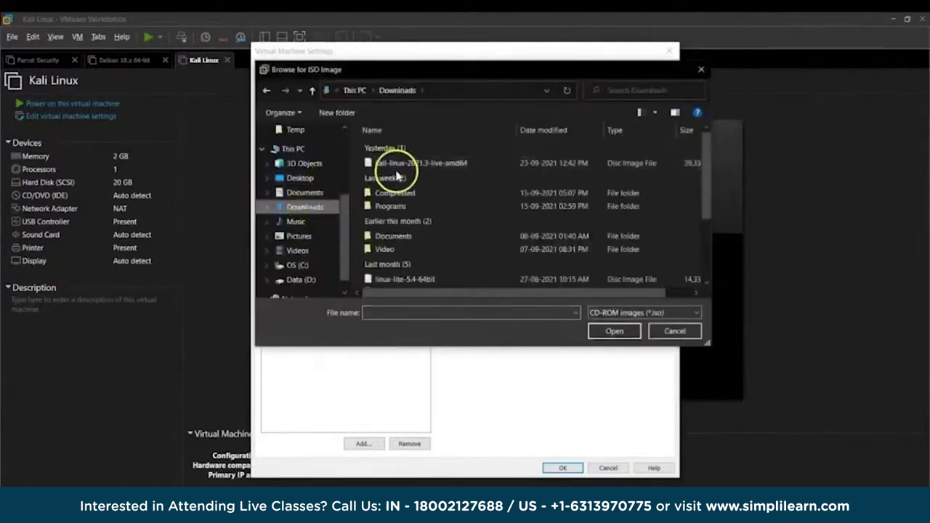
click(399, 165)
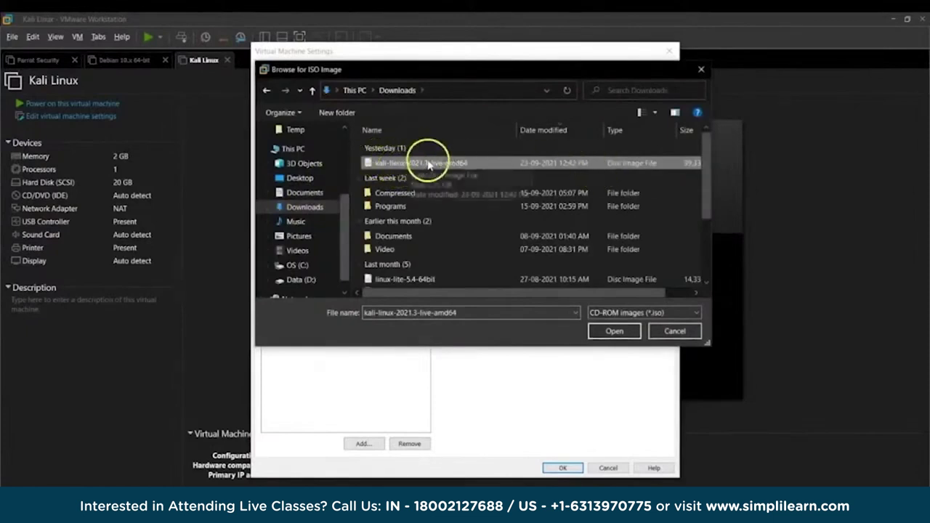
click(614, 331)
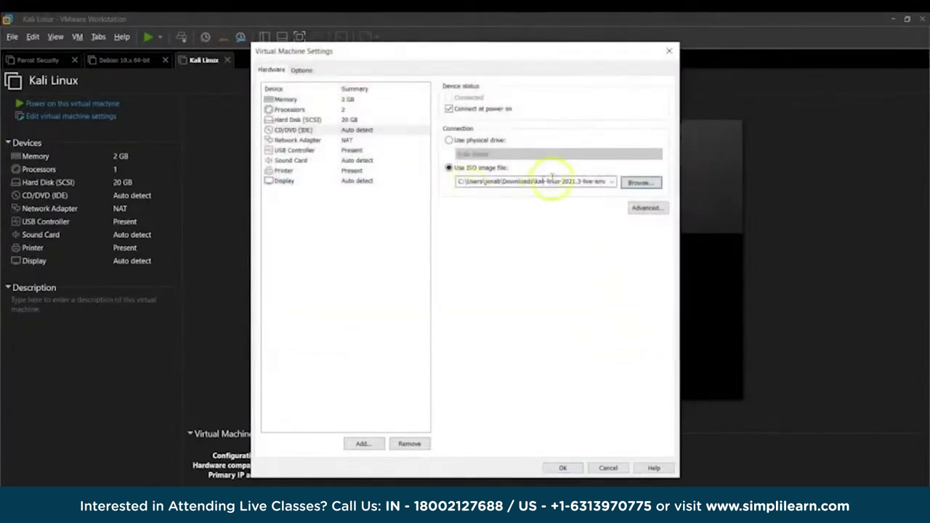
Review the network adapter, sound card and remaining devices, then apply the settings with OK
click(358, 141)
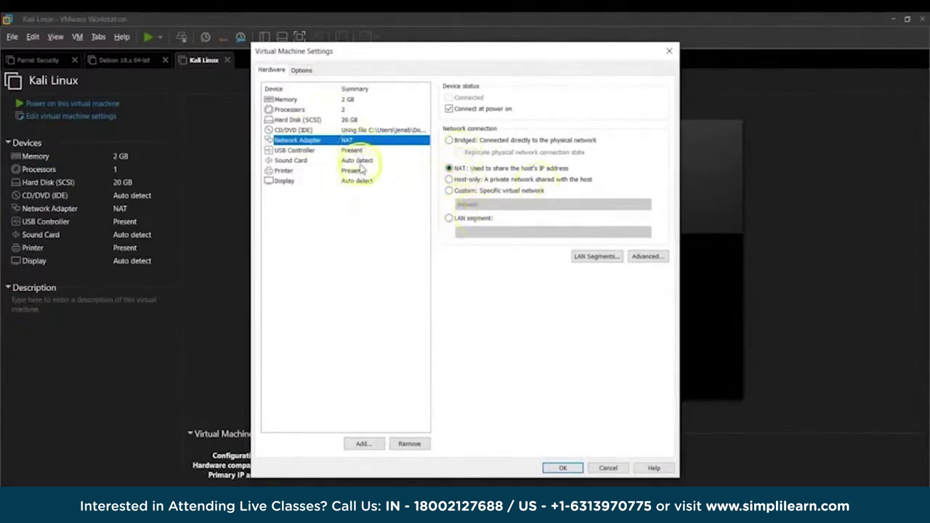
click(360, 161)
key(Down)
key(Down)
key(Up)
key(Up)
key(Up)
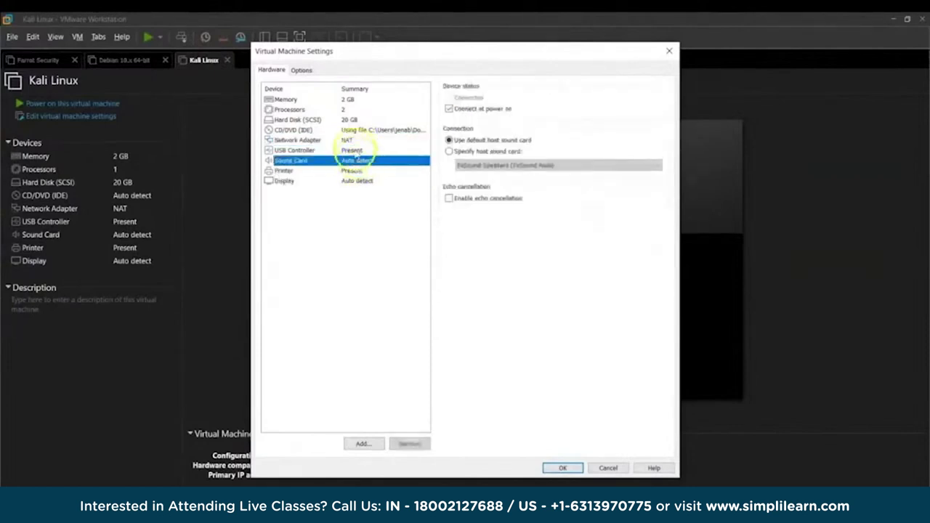
click(561, 469)
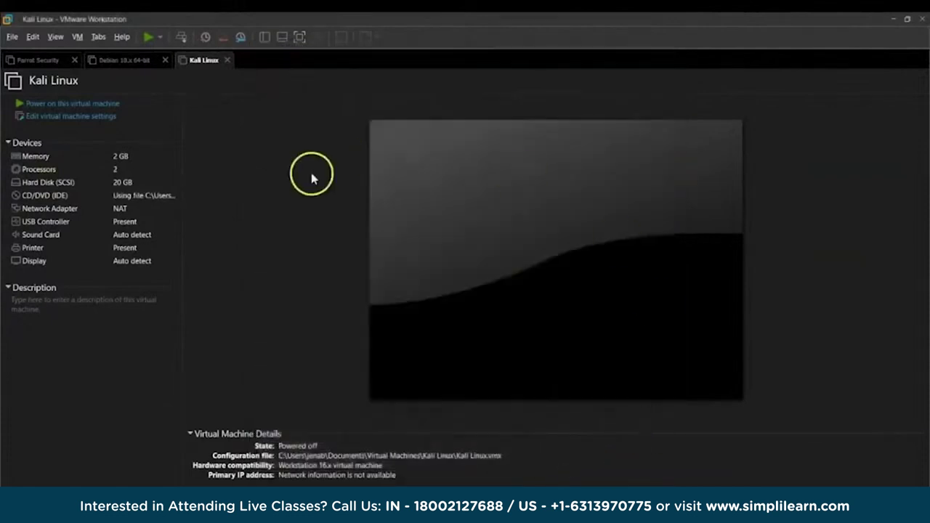
Power on the Kali Linux VM and boot the 'Start installer' entry from its boot menu
click(62, 107)
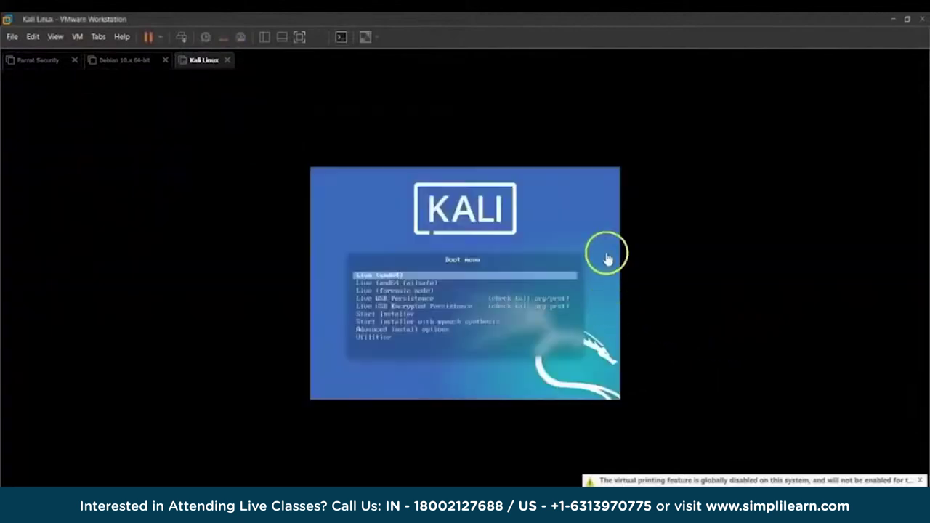
click(598, 236)
key(Down)
key(Down)
key(Up)
key(Up)
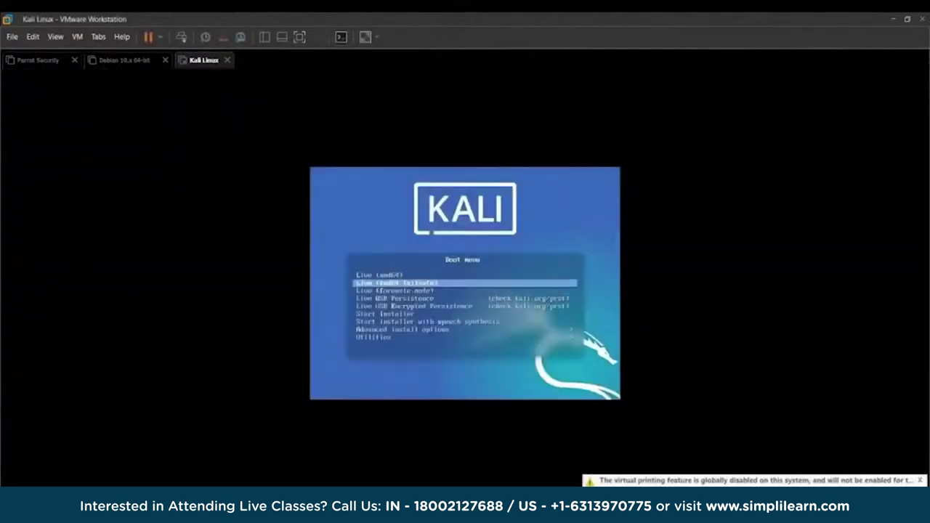
key(Down)
key(Up)
key(Down)
key(Down)
key(Down)
key(Down)
key(Down)
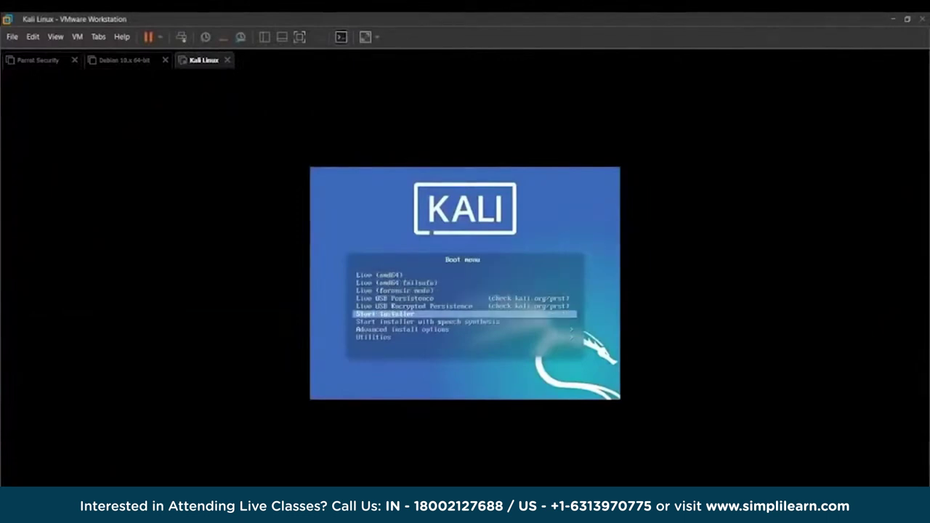
key(Return)
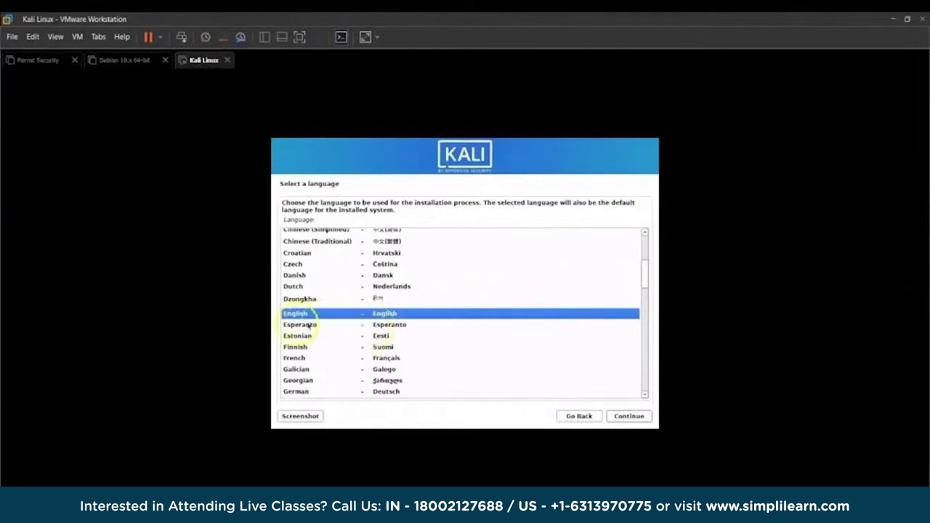
Choose English as the installation language
click(629, 416)
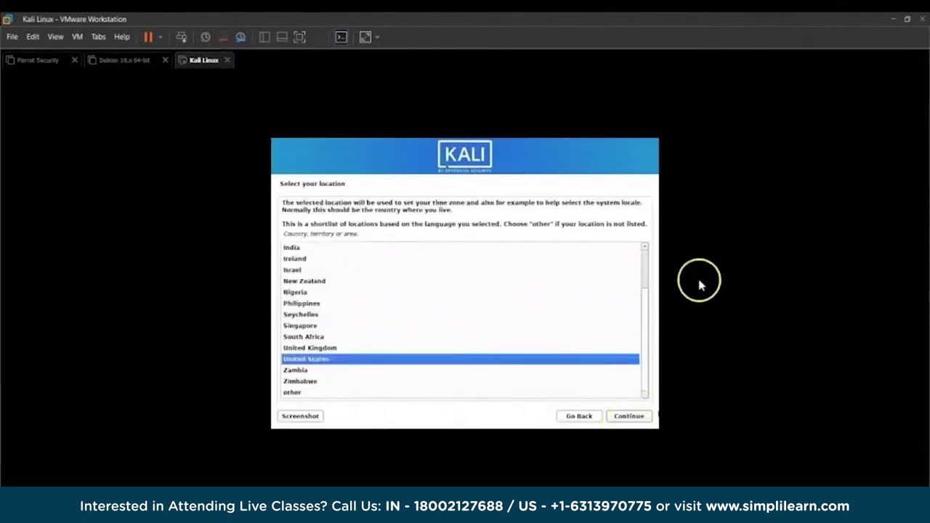
scroll(447, 392, up, 1)
scroll(394, 375, down, 1)
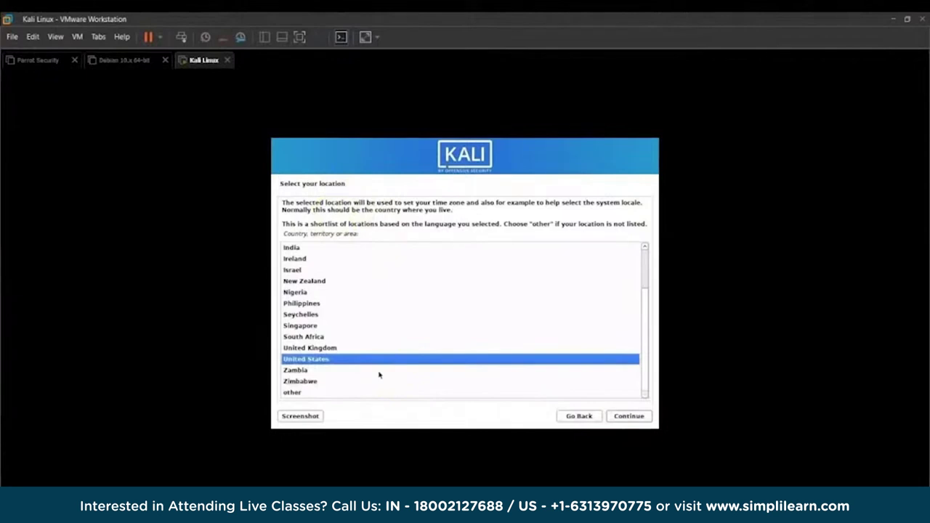
Set the location to India, then look through the keymap list
click(308, 248)
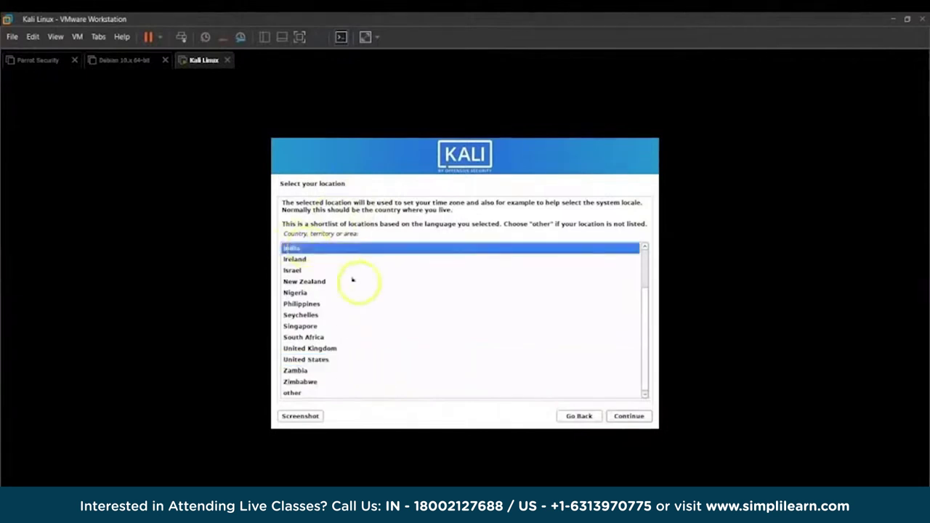
click(629, 417)
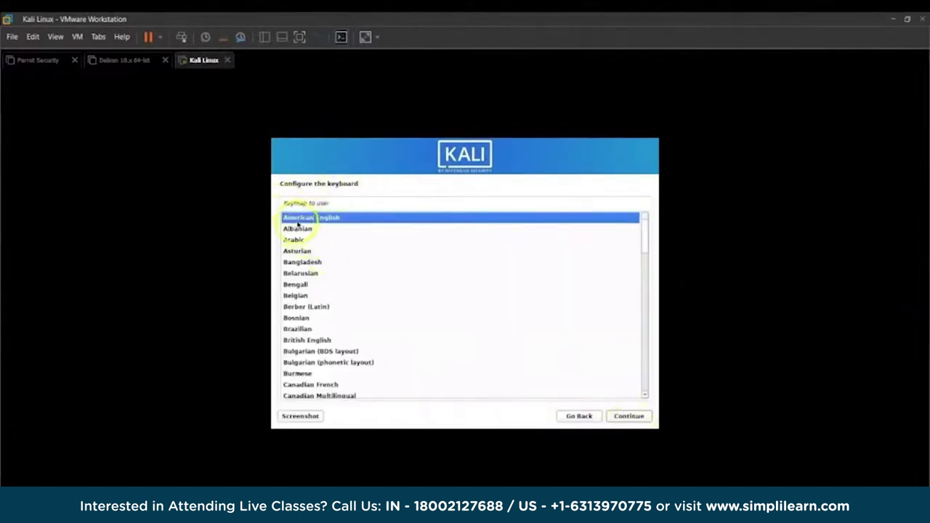
scroll(347, 297, down, 8)
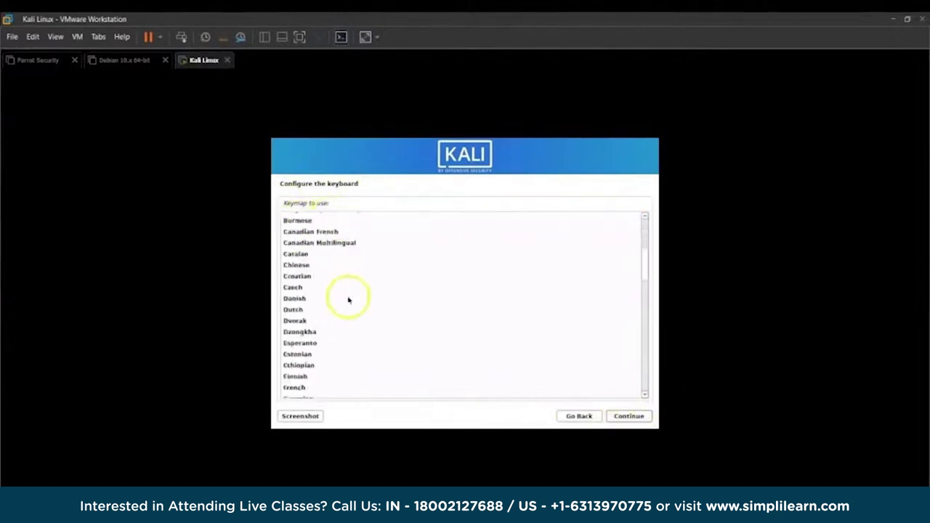
scroll(296, 311, down, 1)
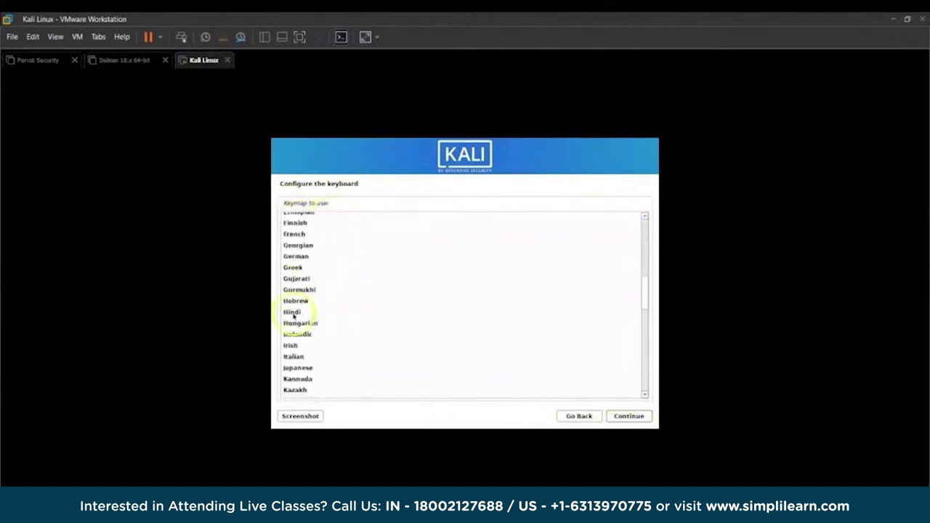
scroll(313, 348, up, 9)
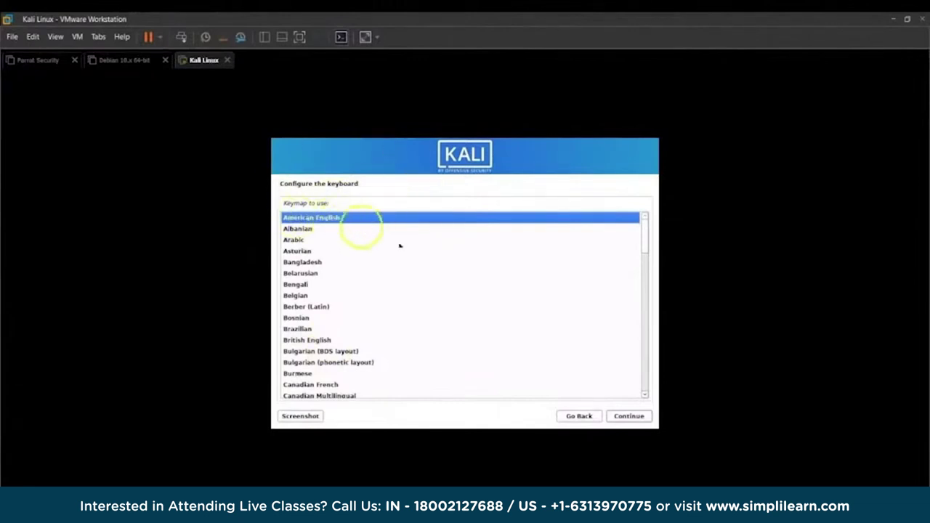
Keep the American English keymap, set the hostname to kali, and leave the domain name blank
click(629, 415)
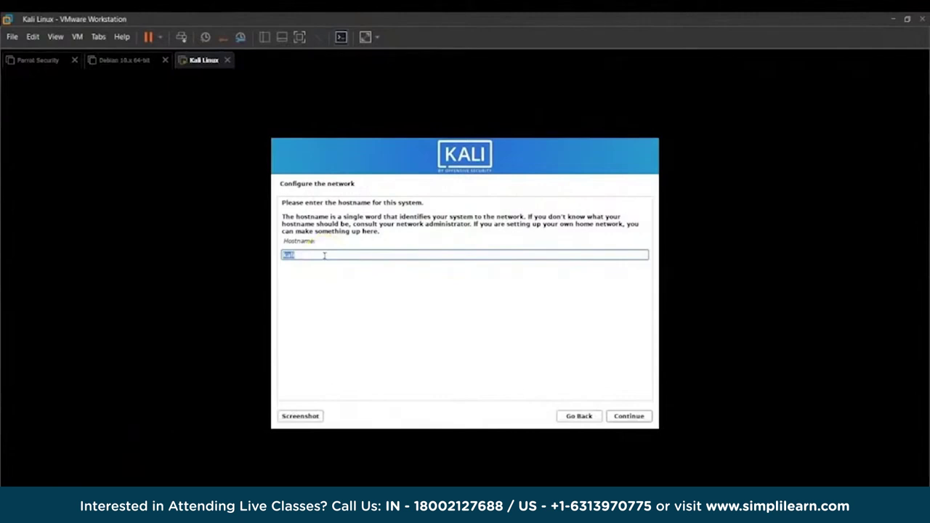
key(BackSpace)
text(kali)
click(629, 416)
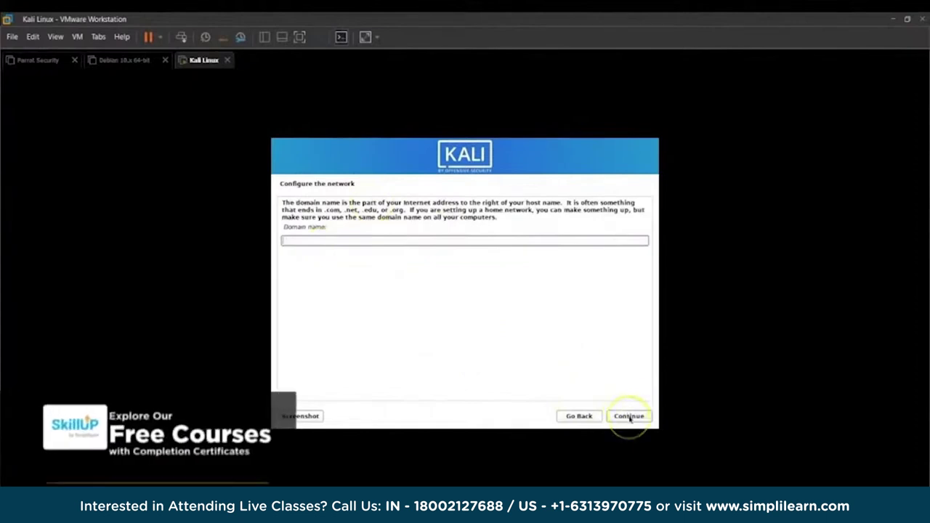
click(624, 415)
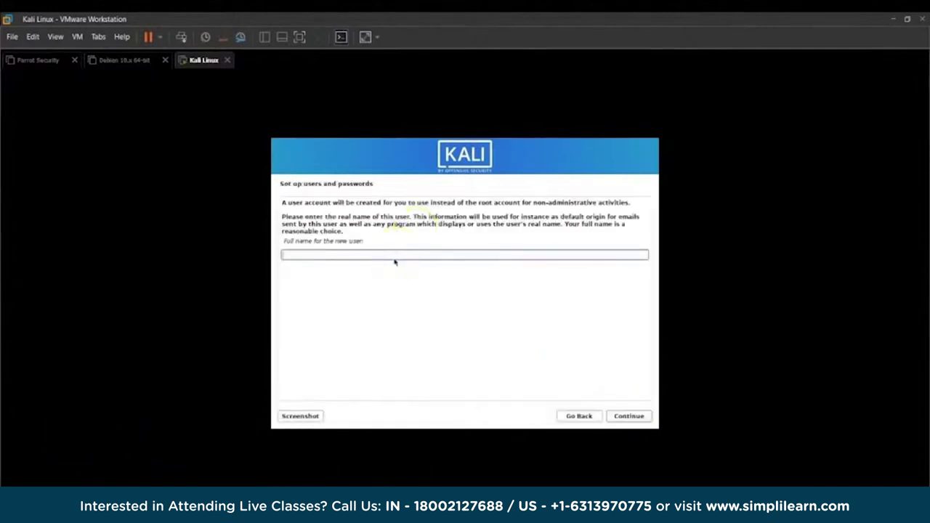
Enter the new user's full name and append 123 to the suggested username
text(Simpli Learn)
click(629, 417)
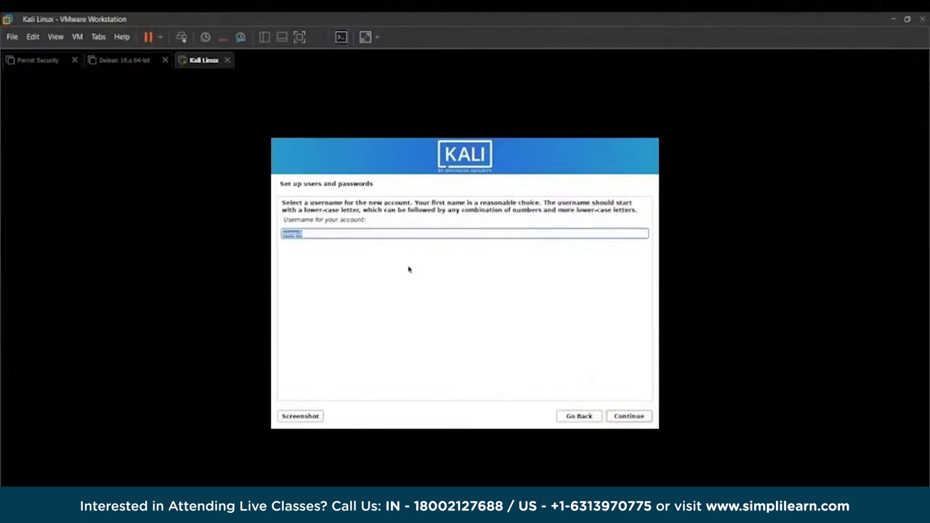
click(418, 232)
text(123)
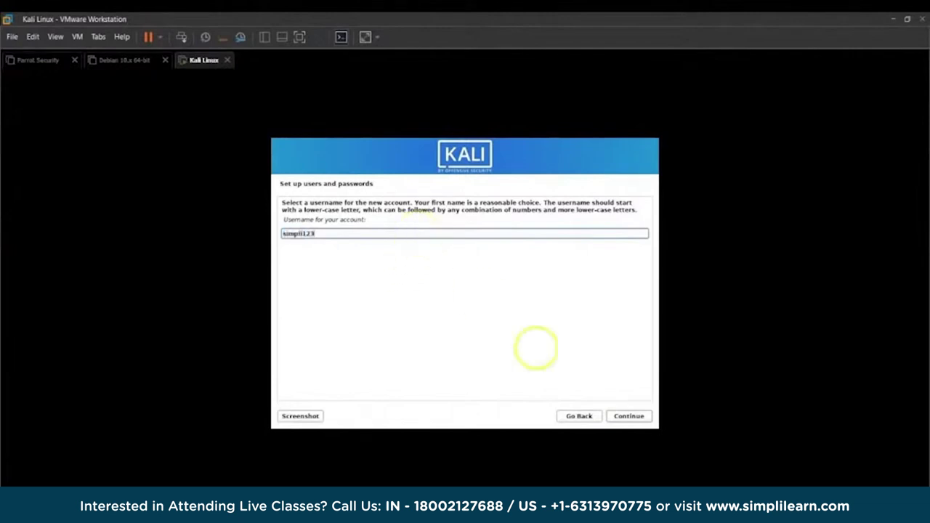
click(629, 416)
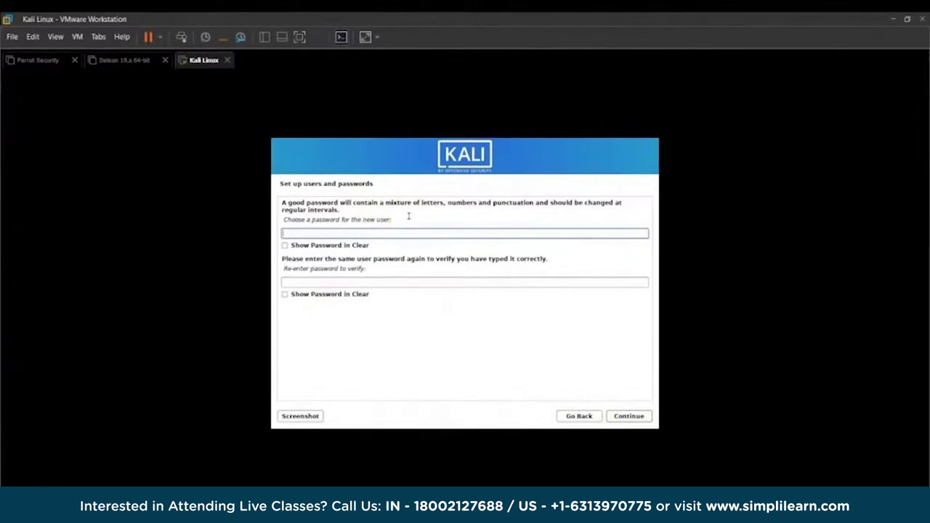
Enter and confirm the new user's password
text(********)
key(Tab)
key(Tab)
click(408, 244)
text(********)
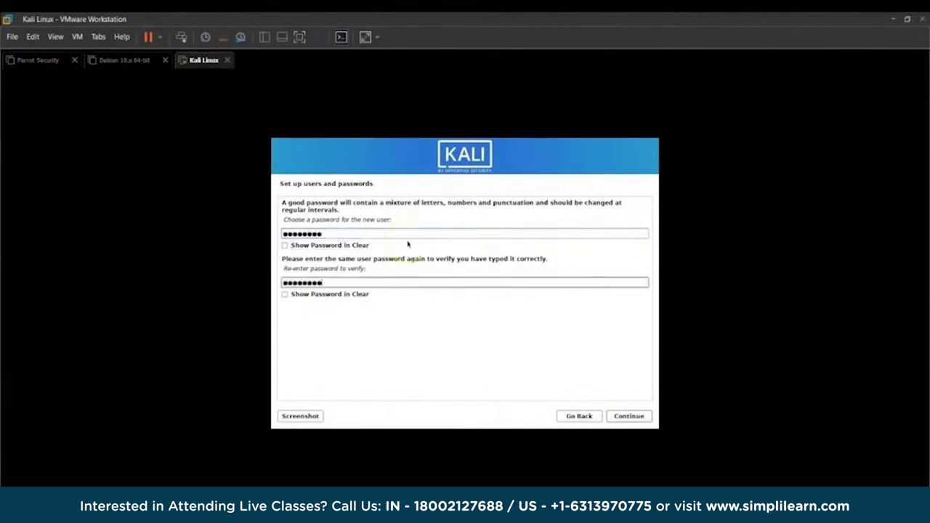
click(624, 417)
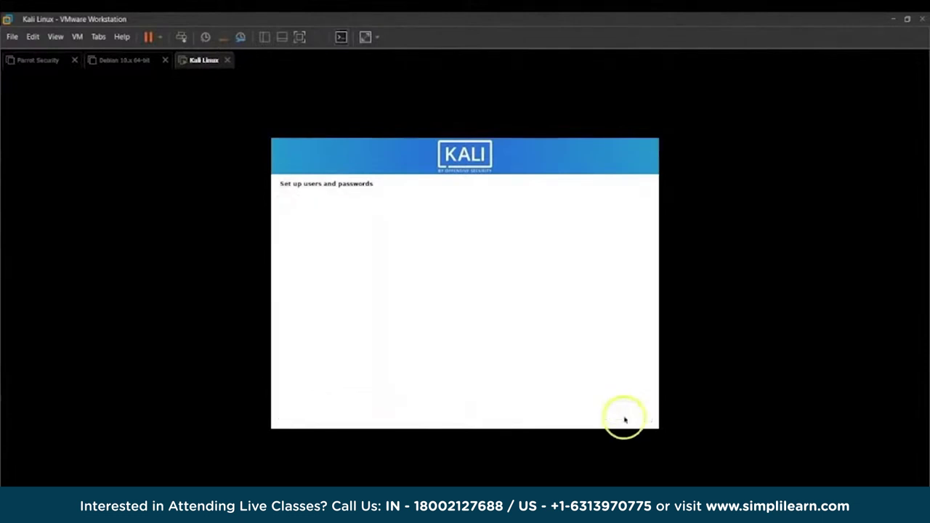
Pick 'Guided - use entire disk' over the LVM and encrypted LVM options
click(451, 288)
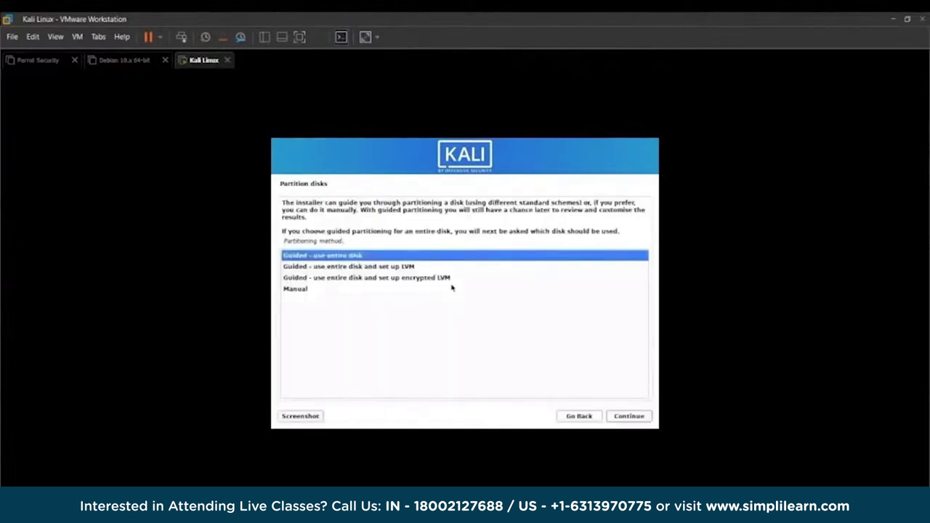
click(320, 267)
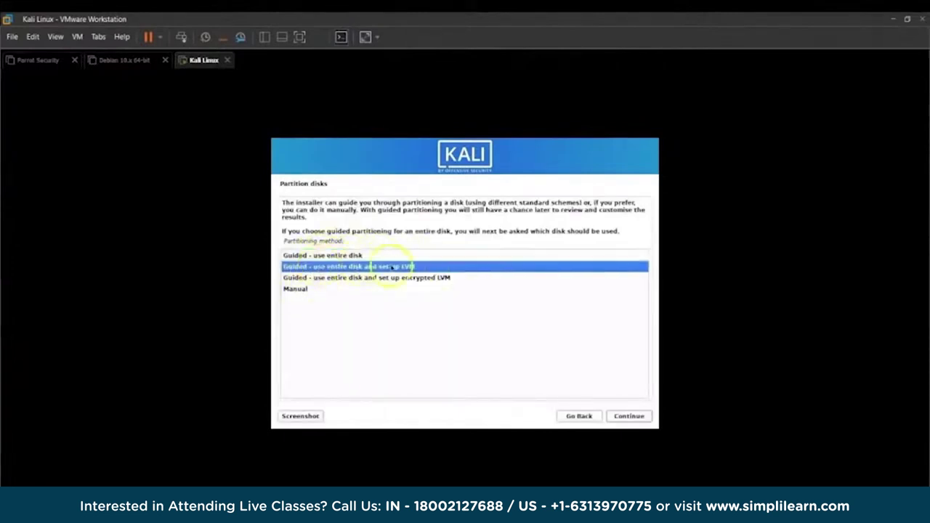
click(340, 279)
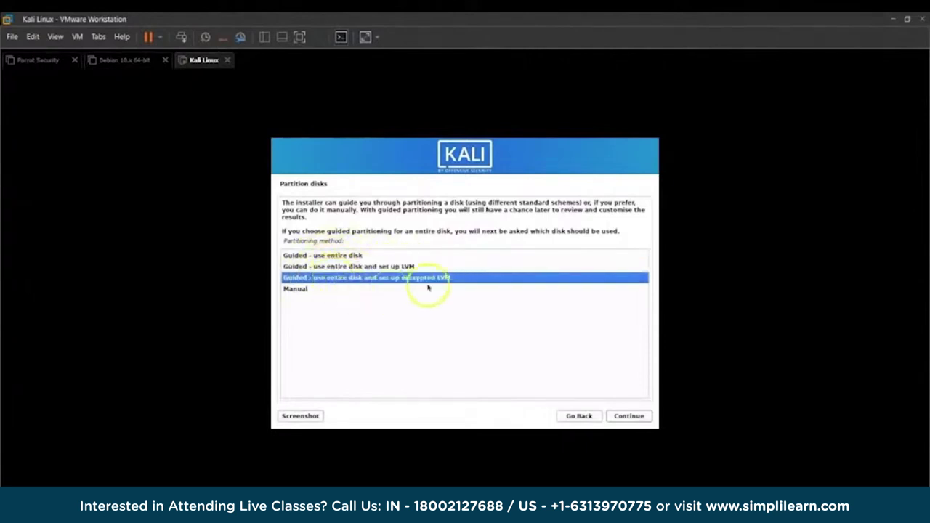
click(323, 255)
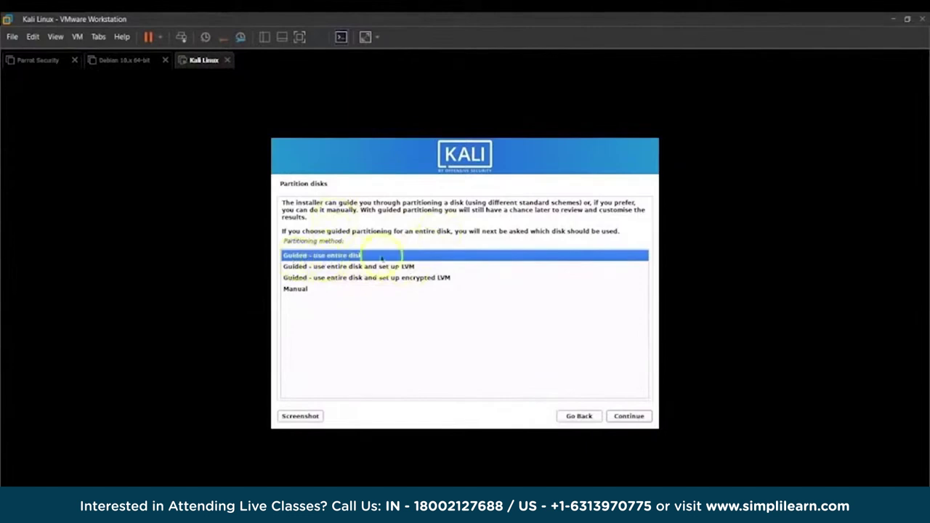
click(626, 416)
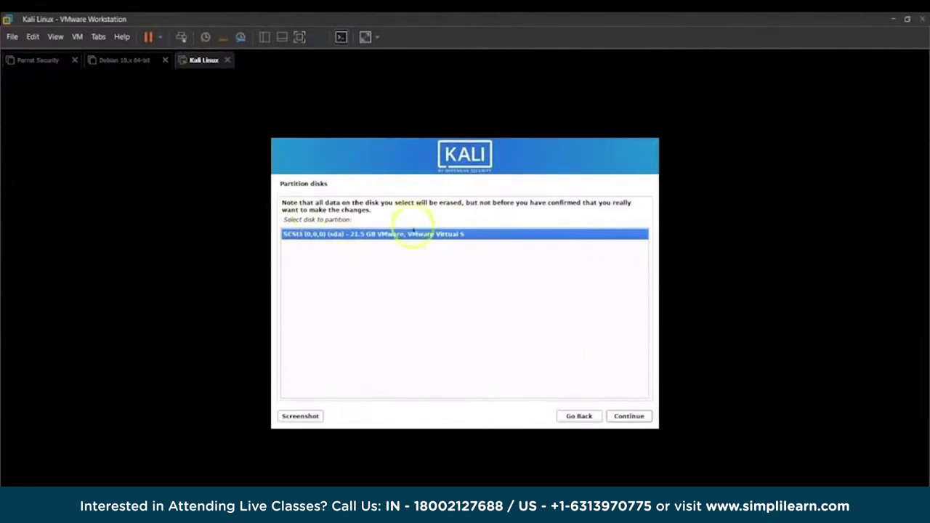
Accept the 21.5 GB SCSI disk and keep all files in one partition
click(621, 415)
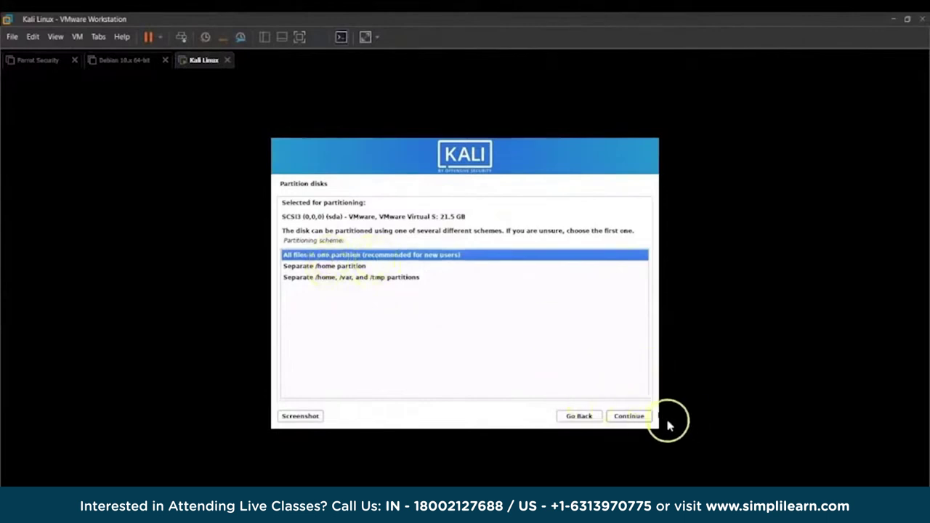
click(639, 416)
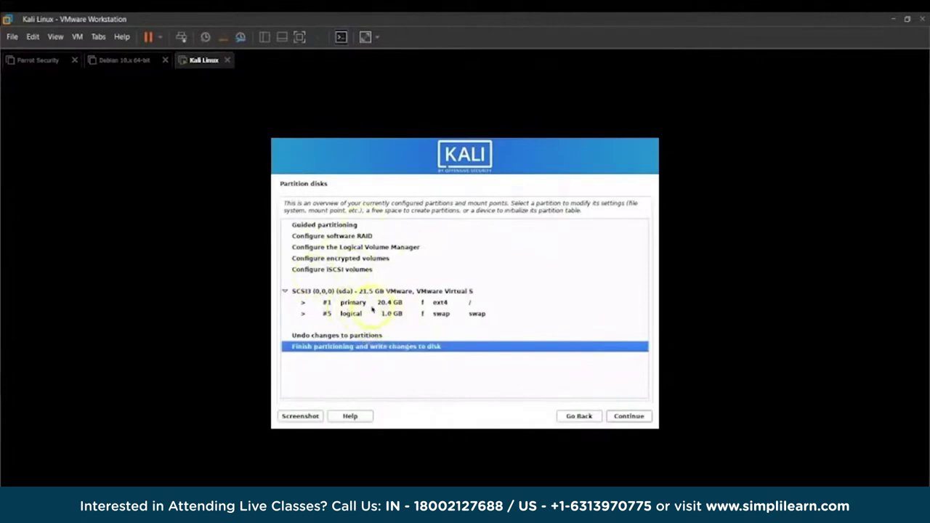
Review the ext4 root and swap partitions, then choose to finish partitioning and write changes
click(374, 304)
click(388, 313)
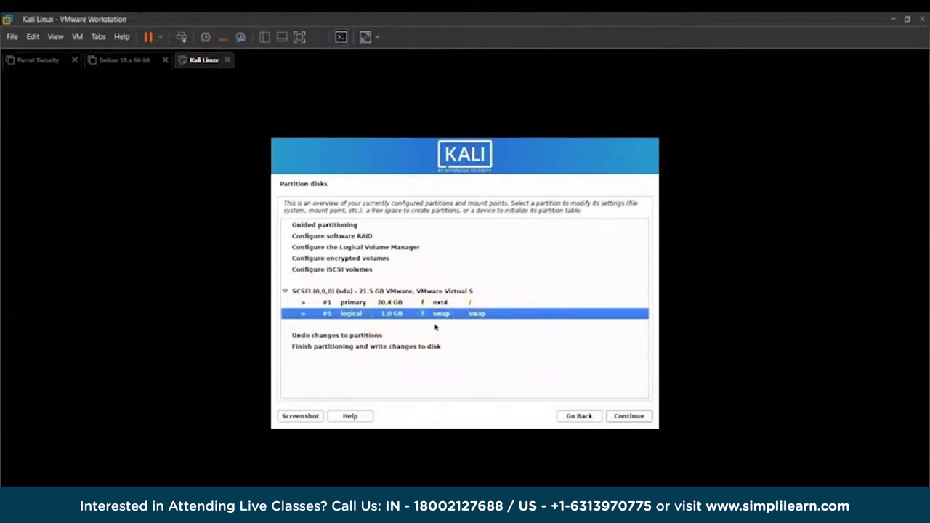
click(438, 303)
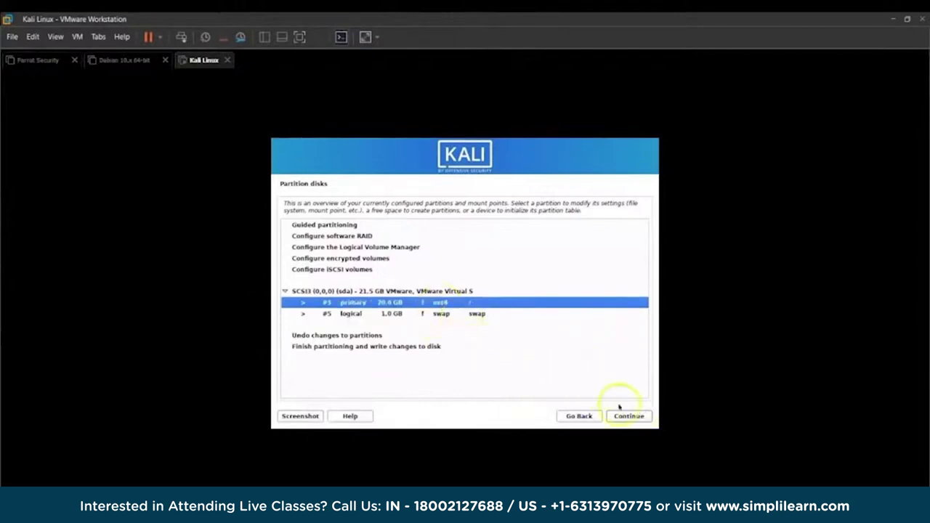
click(340, 347)
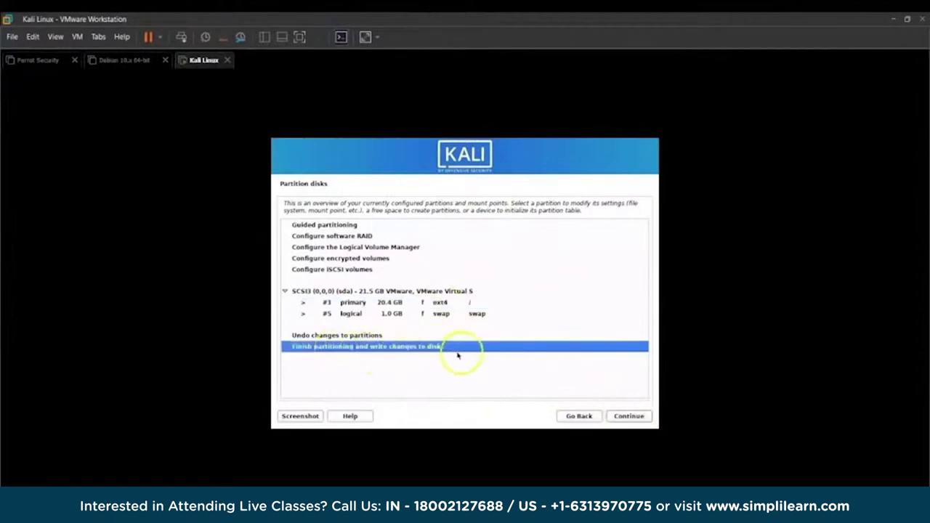
click(645, 418)
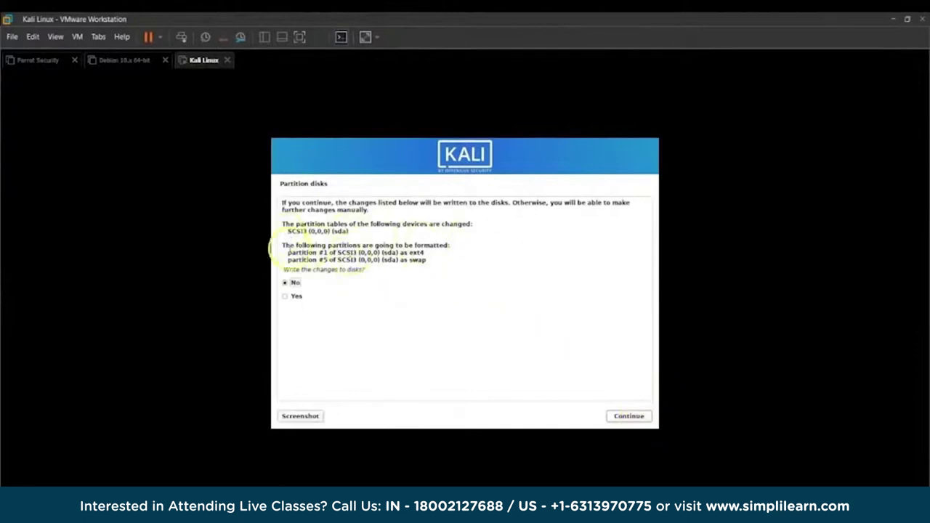
Answer Yes to writing the partition changes to disk and continue the install
drag(338, 254, 359, 255)
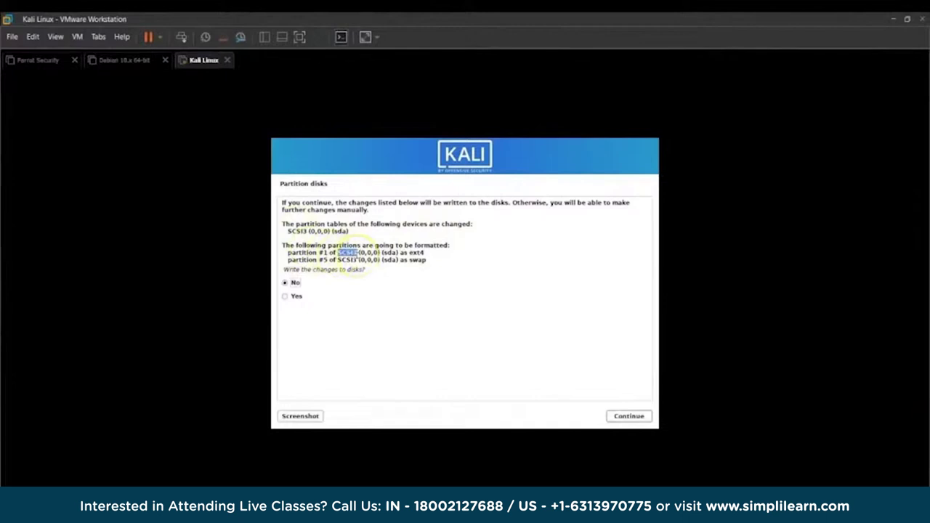
click(356, 256)
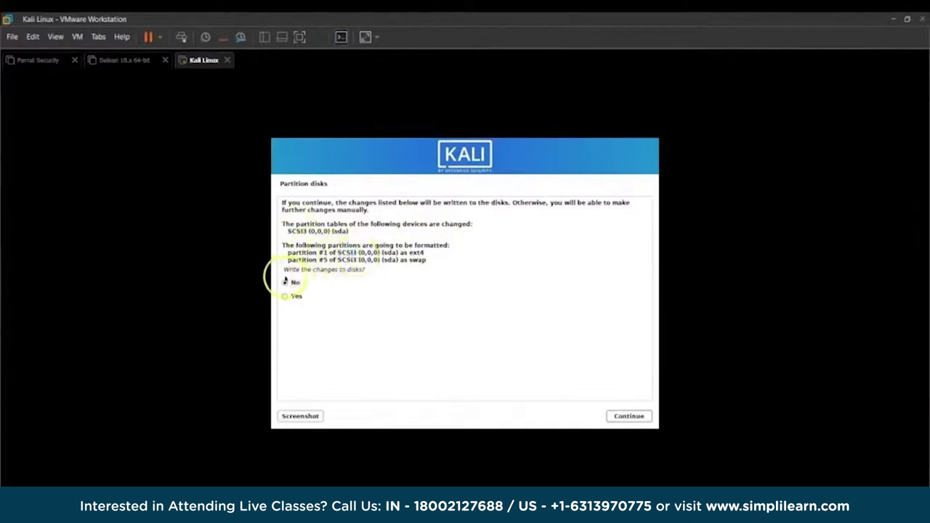
click(284, 296)
click(629, 415)
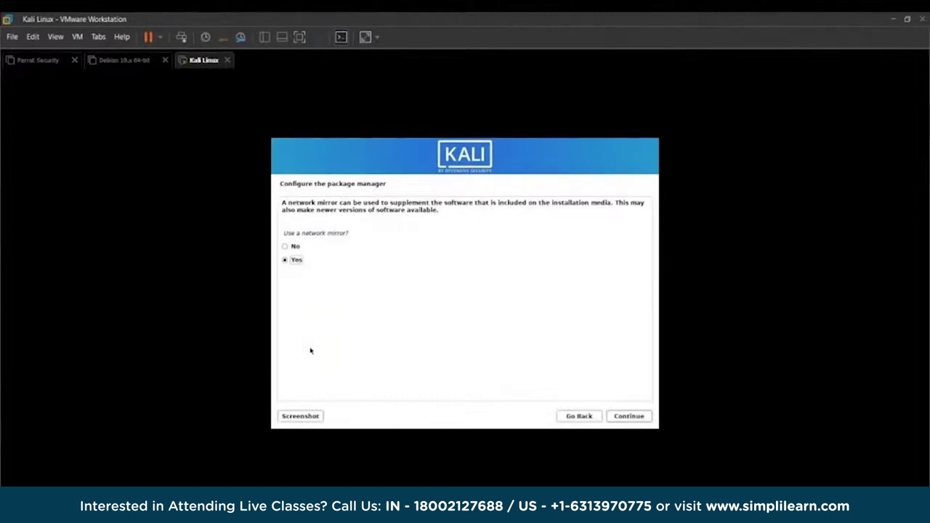
Accept using a network mirror and leave the HTTP proxy empty
click(266, 429)
click(305, 310)
drag(282, 233, 280, 258)
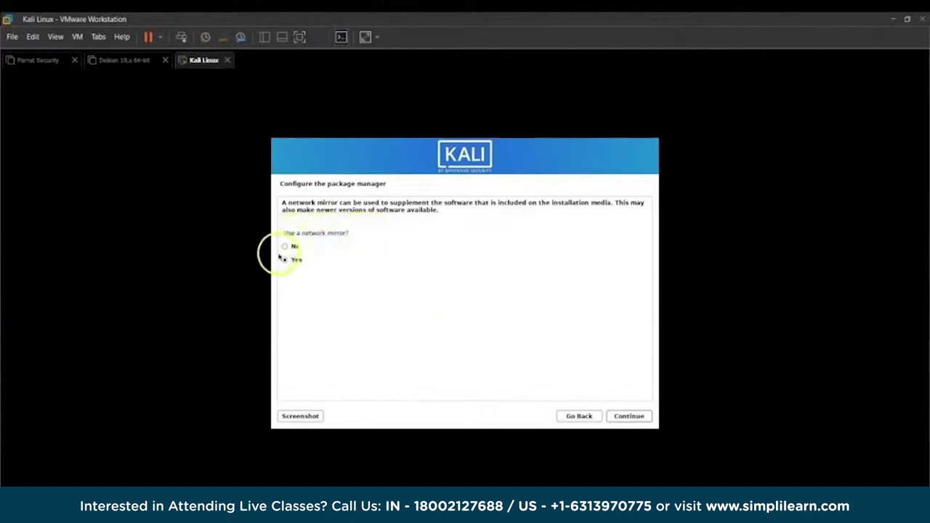
click(622, 414)
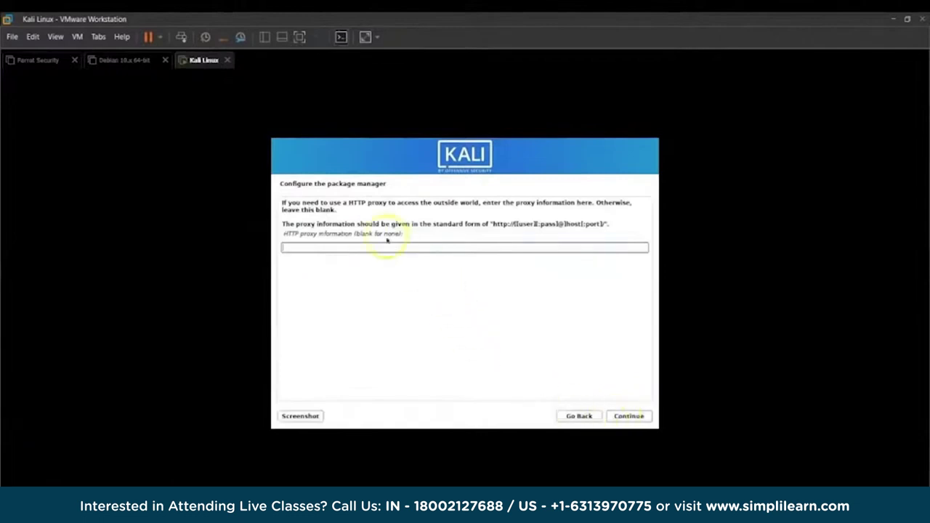
drag(347, 203, 367, 204)
click(358, 205)
click(625, 415)
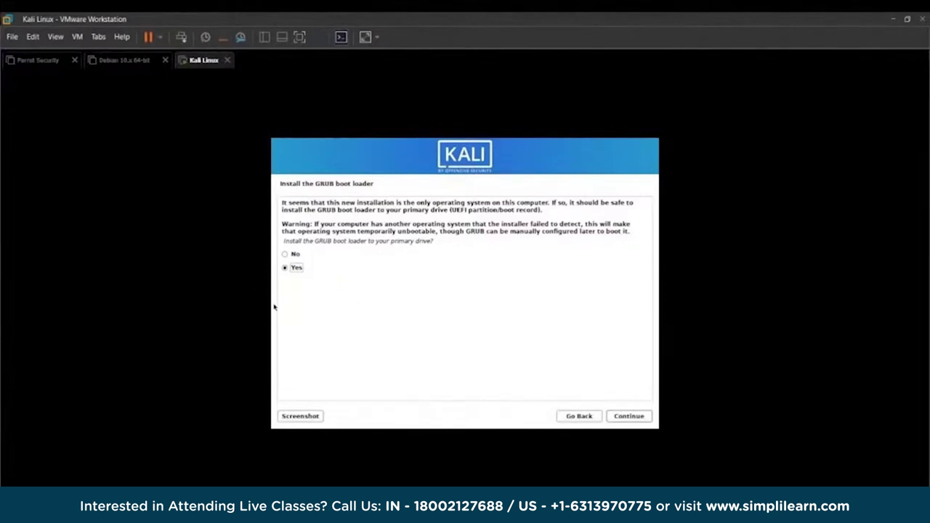
Install the GRUB boot loader on /dev/sda
drag(284, 242, 431, 254)
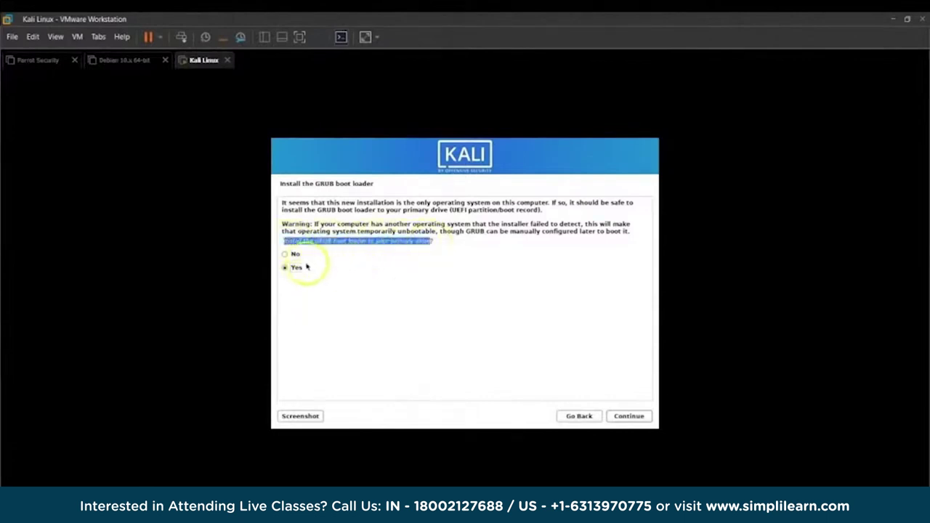
click(629, 417)
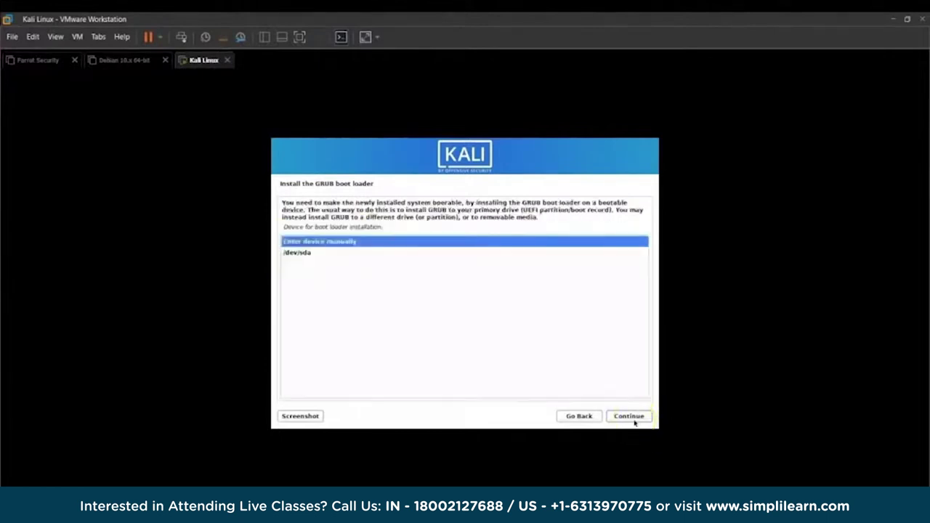
click(304, 254)
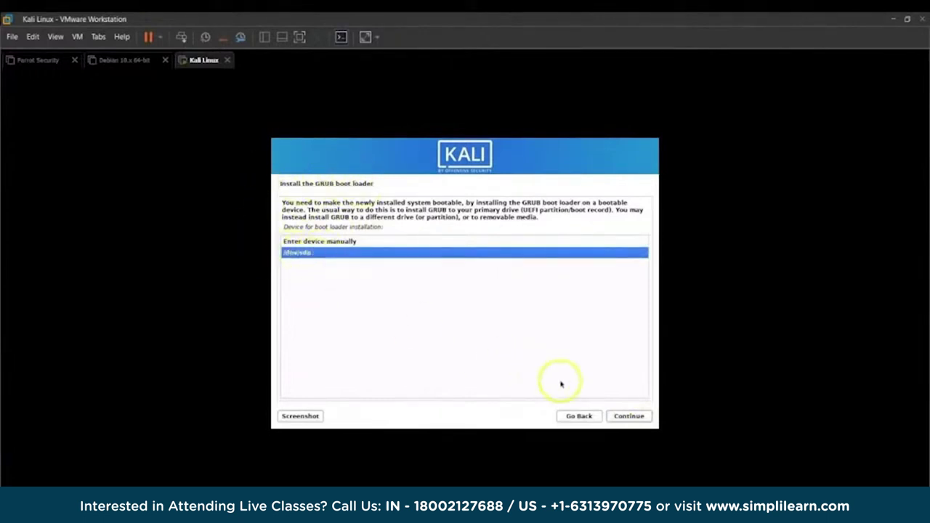
click(622, 417)
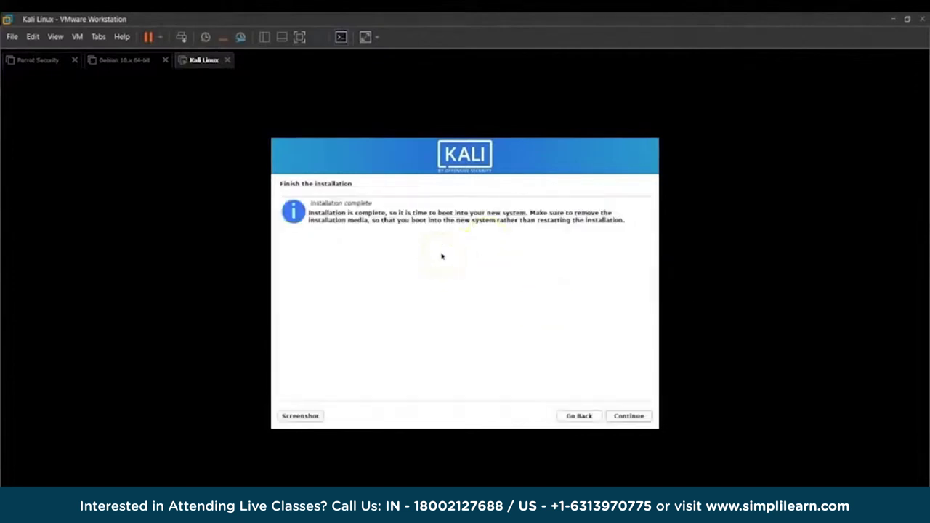
Confirm the Installation complete screen so the Kali VM reboots to its login screen
click(629, 416)
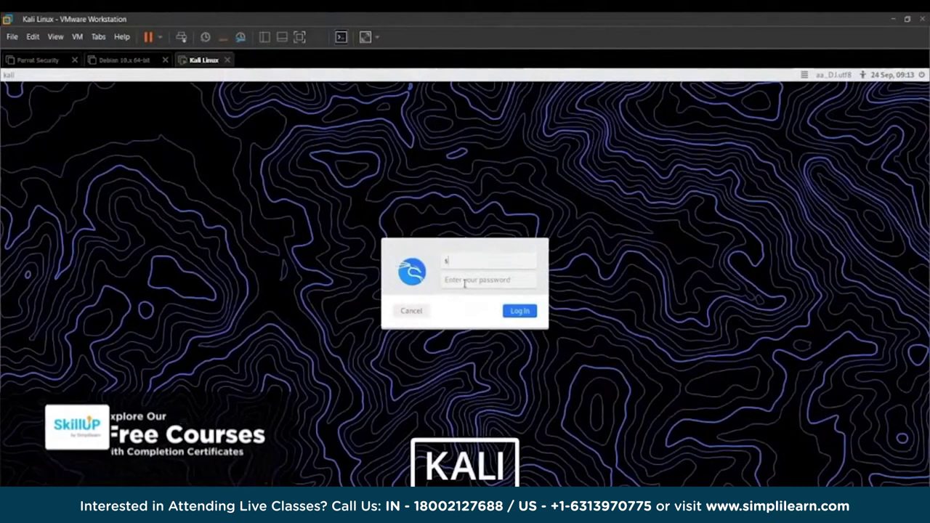
Log in to Kali with the new account's username and password to reach the desktop
text(simpli123)
key(Tab)
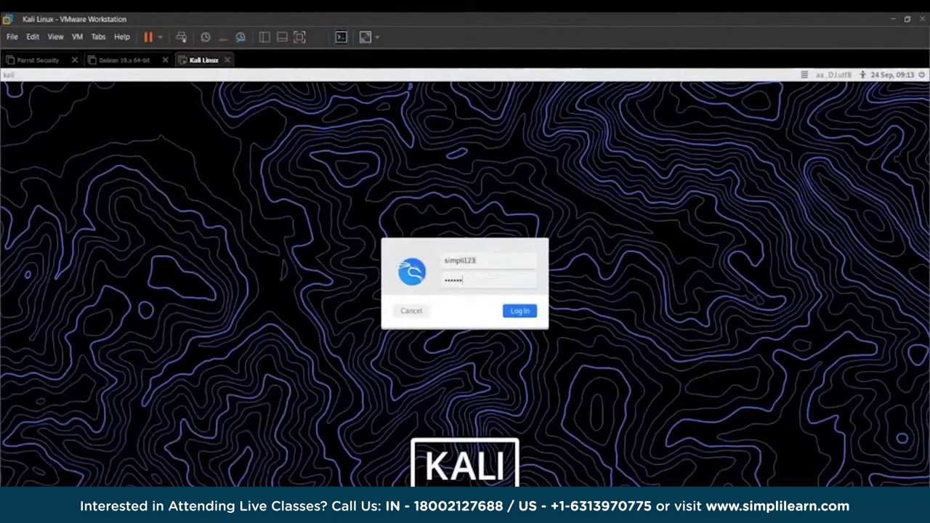
click(517, 312)
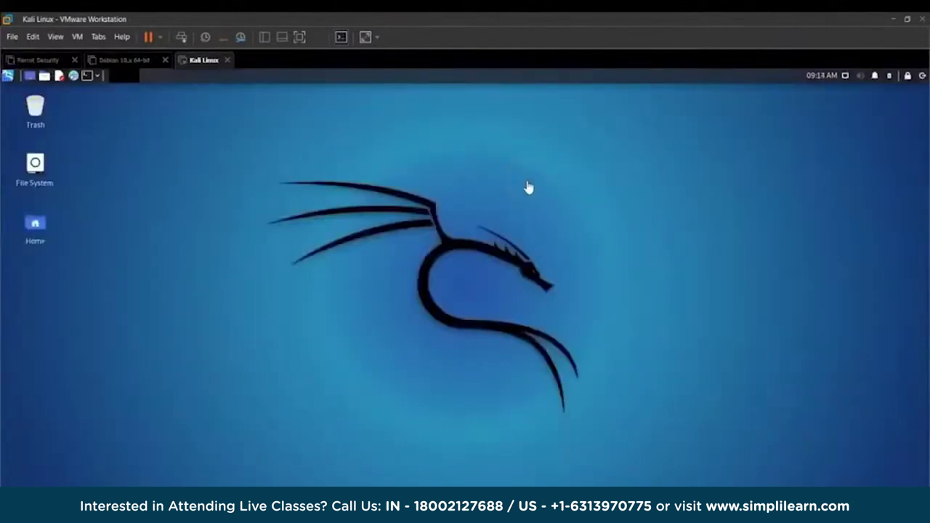
click(8, 76)
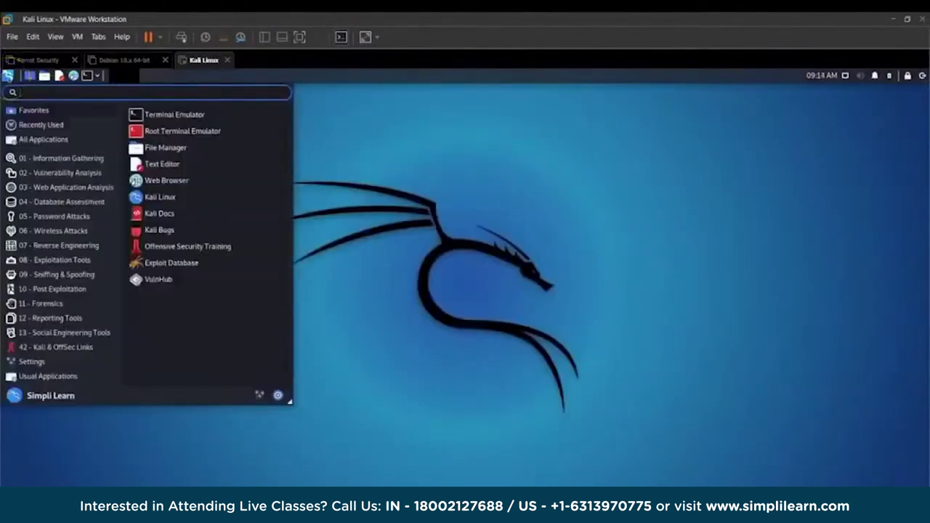
click(54, 157)
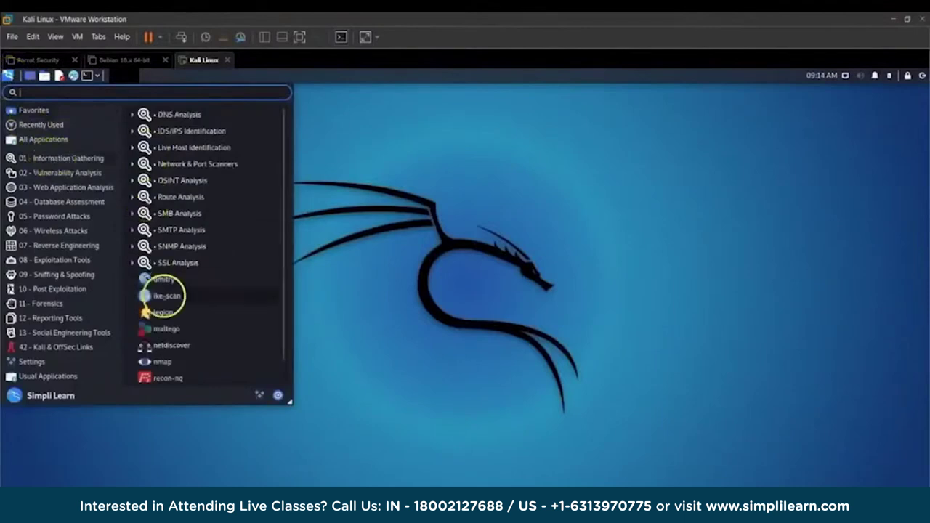
scroll(167, 300, down, 1)
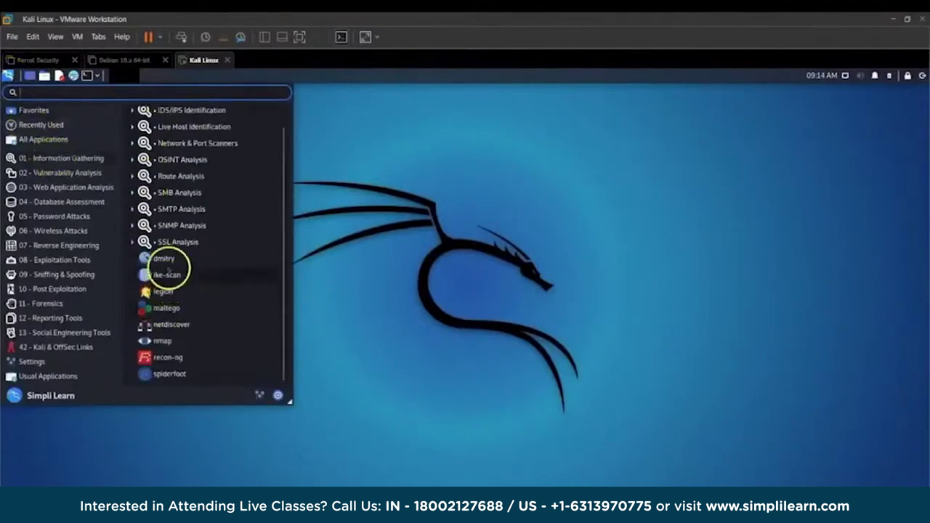
click(92, 172)
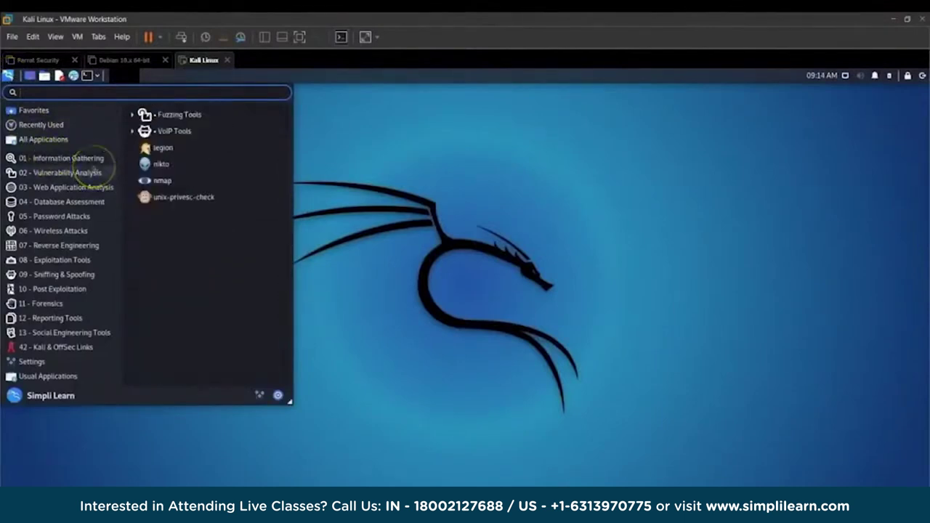
click(100, 188)
click(86, 229)
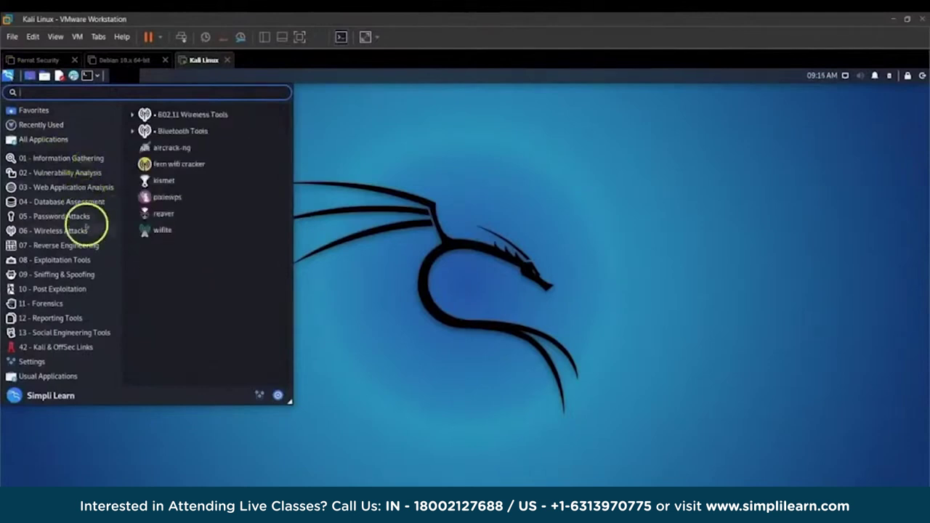
click(84, 245)
click(81, 259)
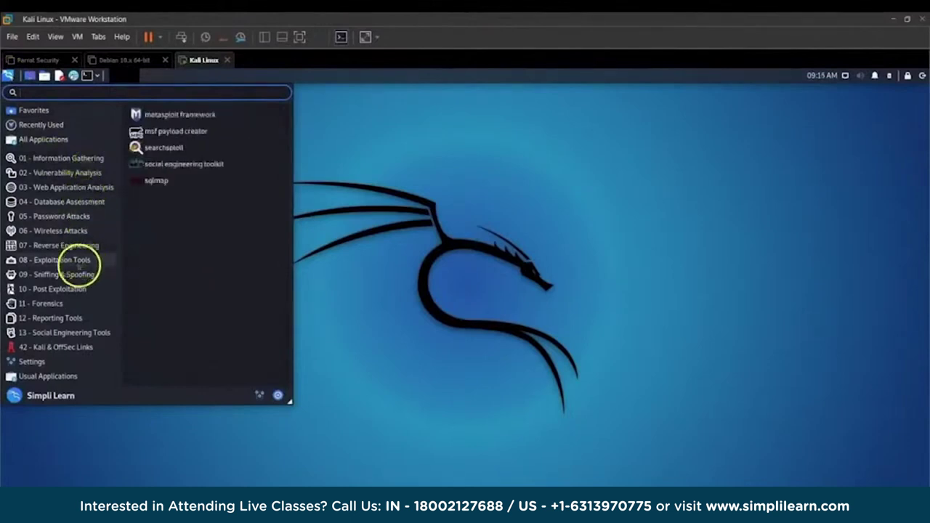
click(76, 275)
click(73, 288)
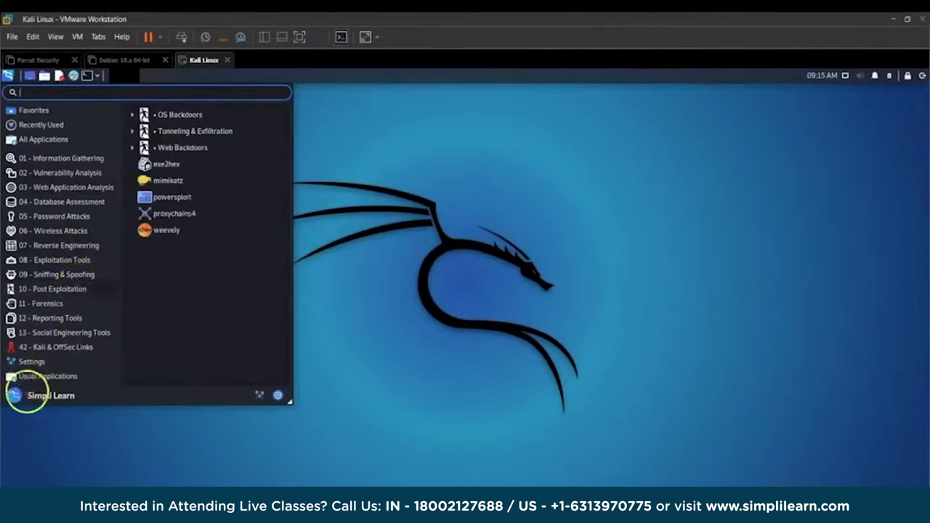
click(297, 266)
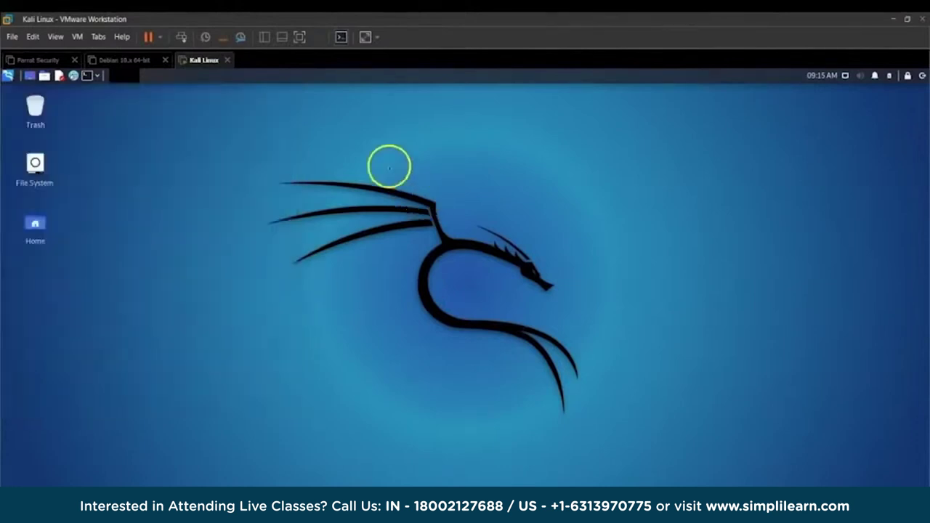
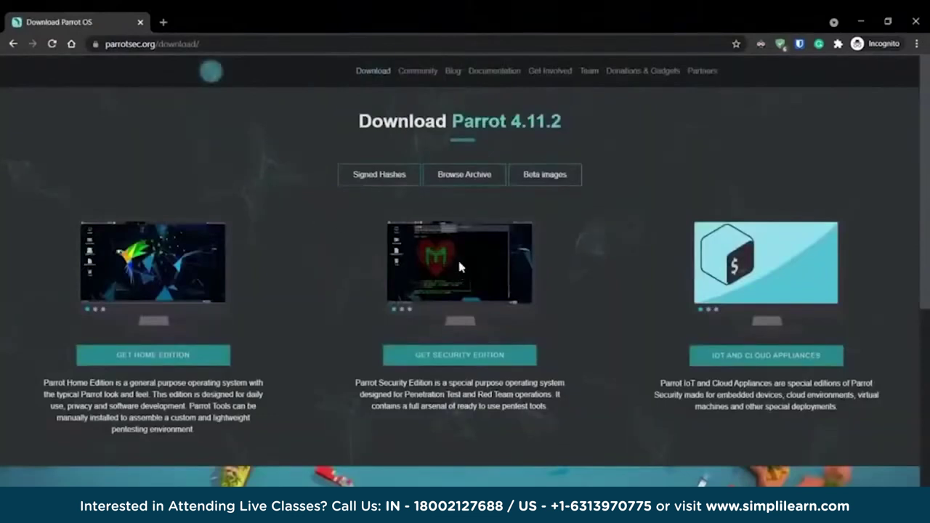
Open the Parrot Security edition page and download the MATE Desktop ISO, Parrot-security-4.11.2_amd64.iso
click(457, 367)
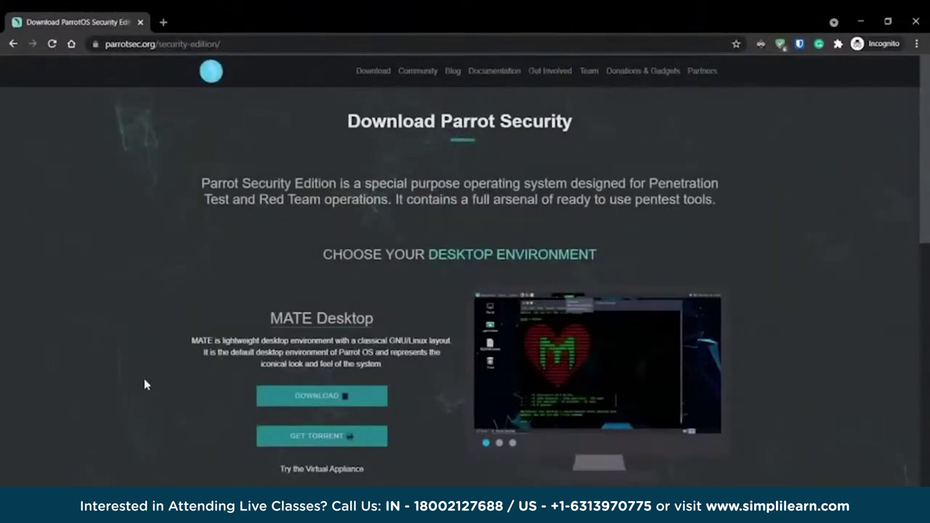
scroll(140, 372, down, 3)
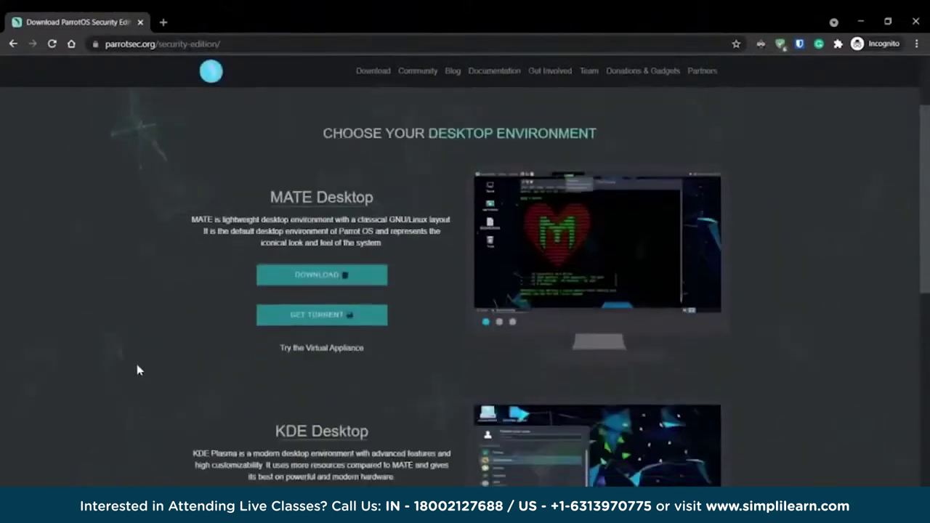
scroll(134, 399, down, 2)
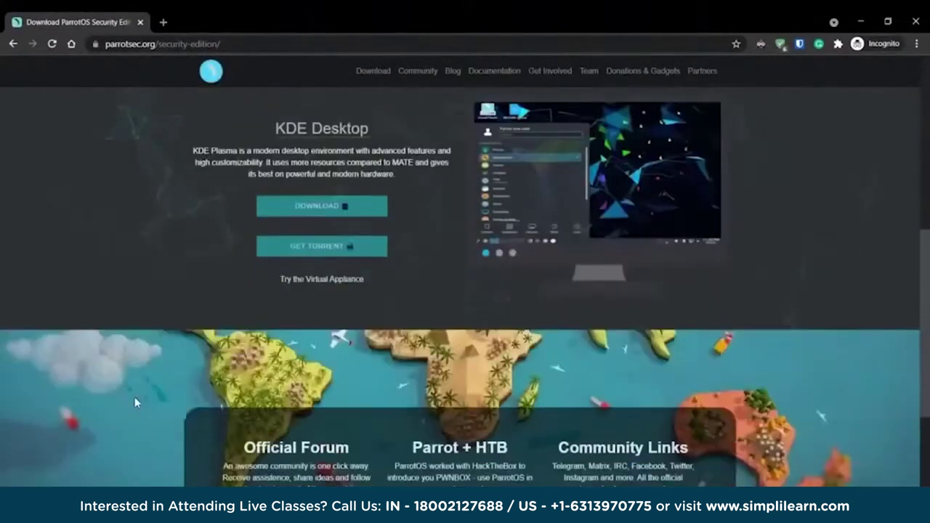
scroll(135, 399, up, 4)
scroll(181, 284, down, 1)
drag(263, 137, 377, 138)
drag(275, 371, 376, 378)
click(376, 378)
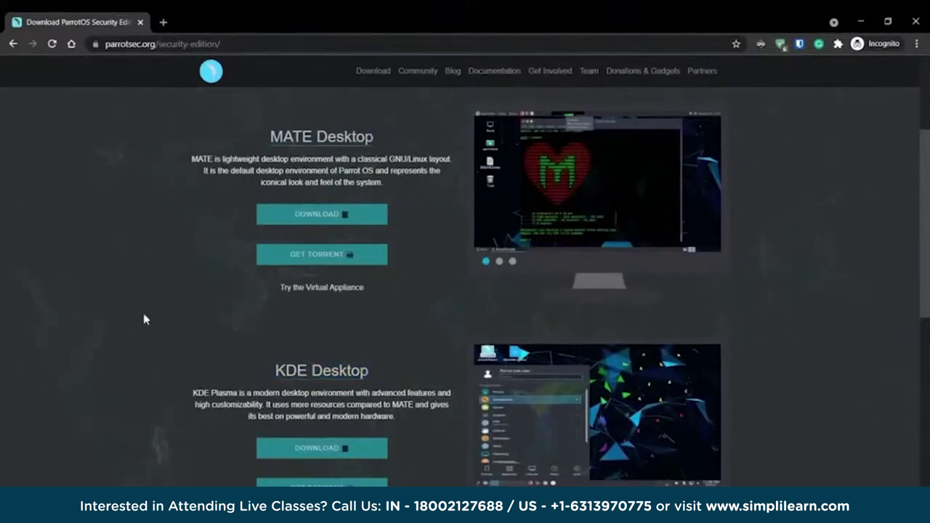
scroll(145, 312, up, 3)
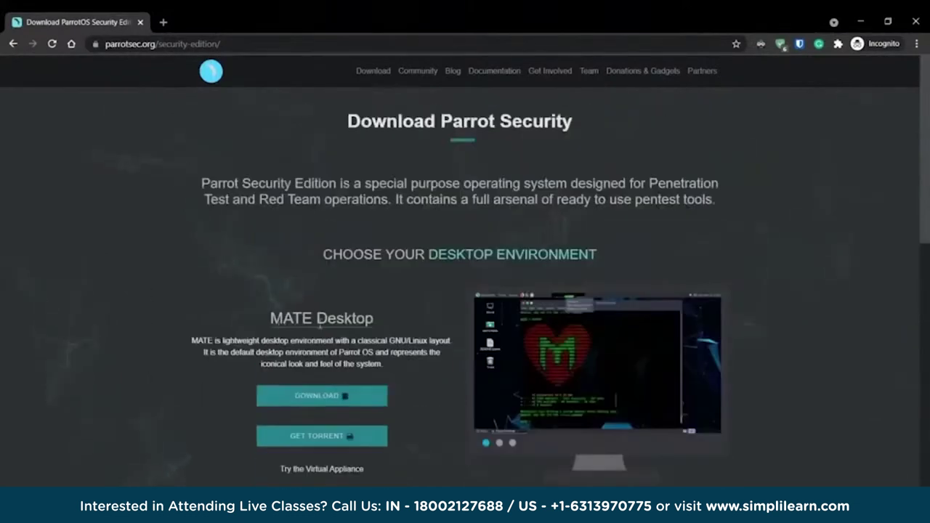
click(326, 402)
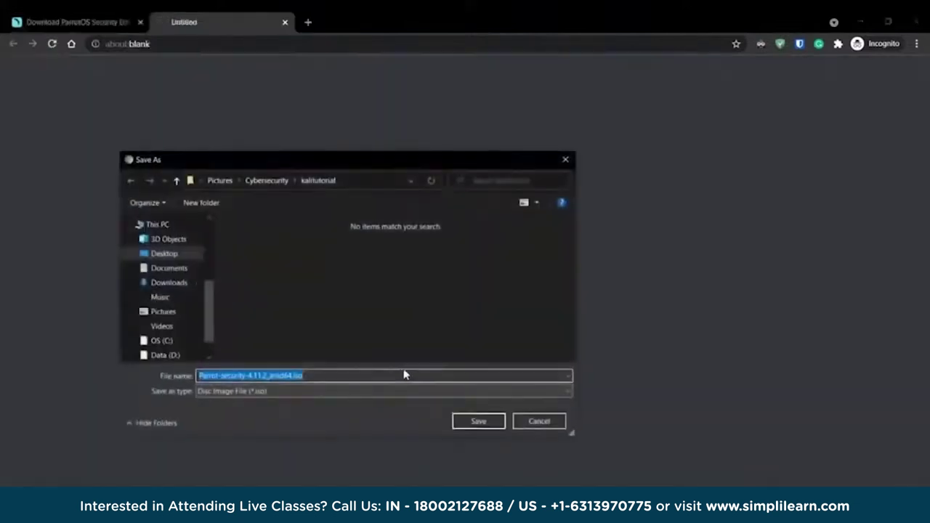
Dismiss the Save As prompt for the Parrot ISO without saving
click(566, 160)
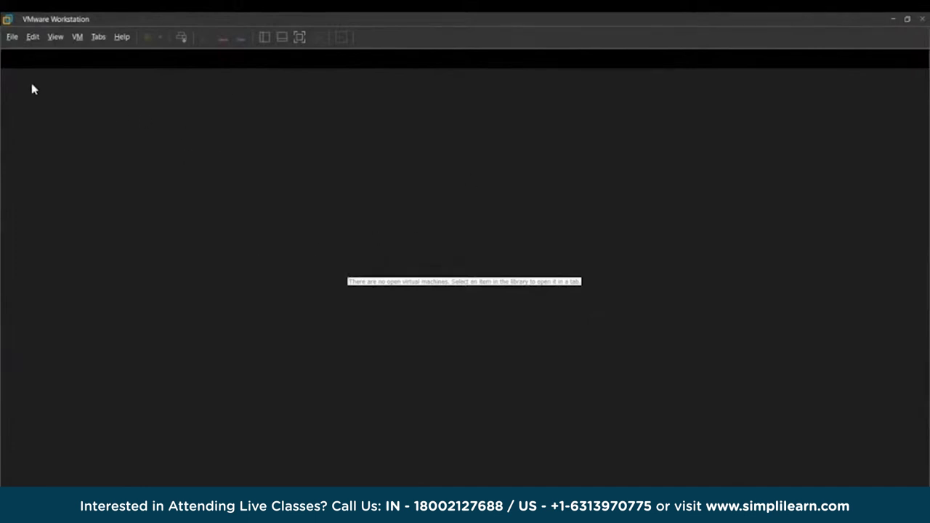
Launch the New Virtual Machine Wizard from the File menu
click(15, 39)
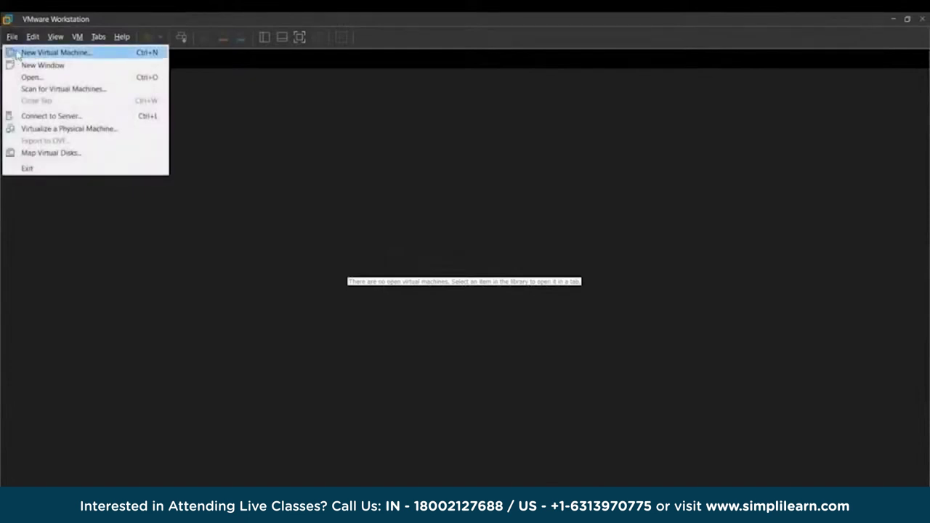
click(16, 54)
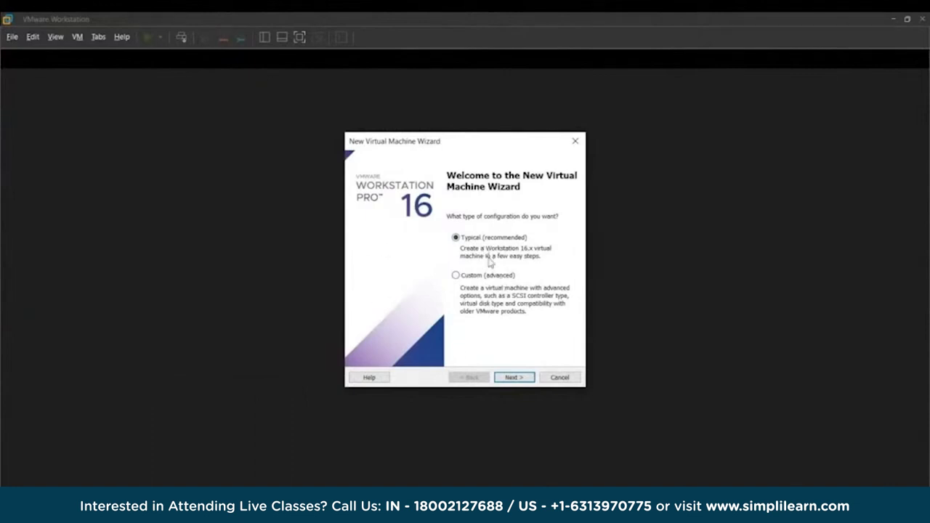
Choose Typical setup, install the OS later, and set the guest to Linux Debian 10.x 64-bit
click(514, 377)
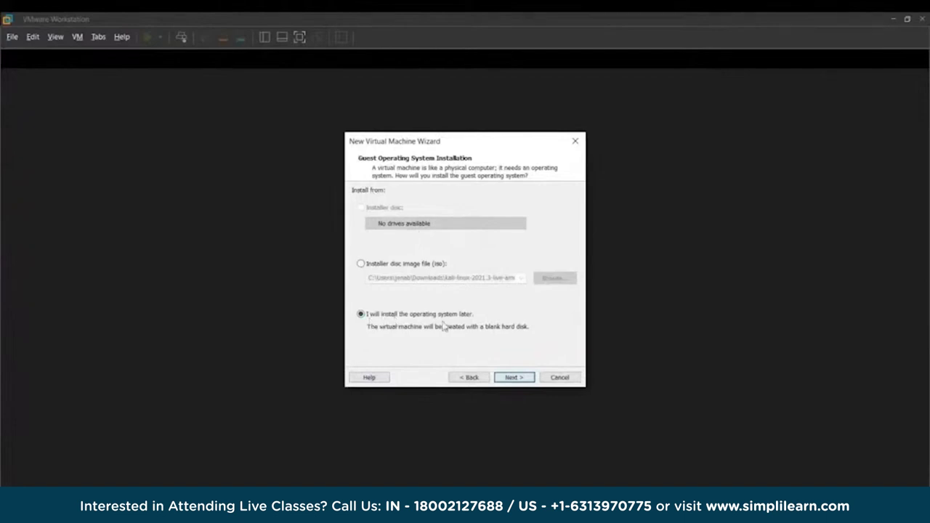
click(511, 375)
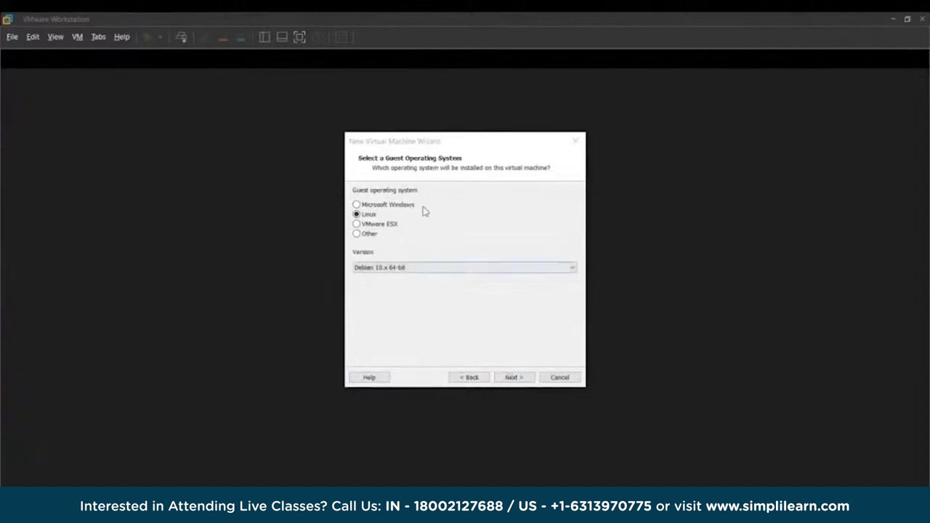
click(367, 216)
click(508, 267)
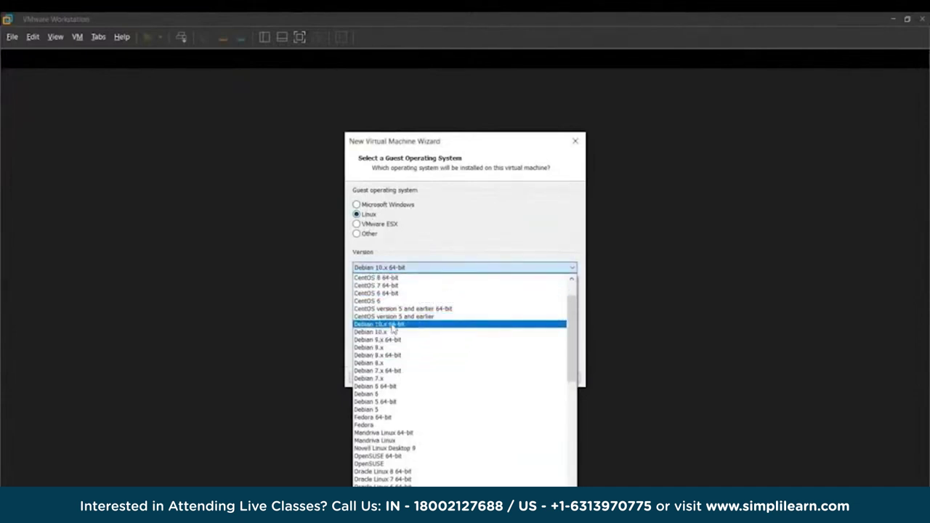
click(389, 324)
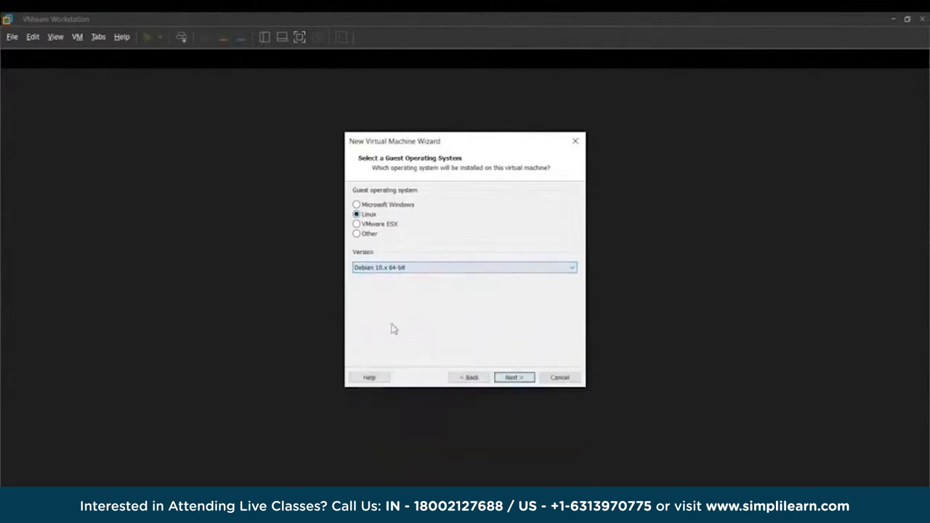
click(526, 381)
click(425, 208)
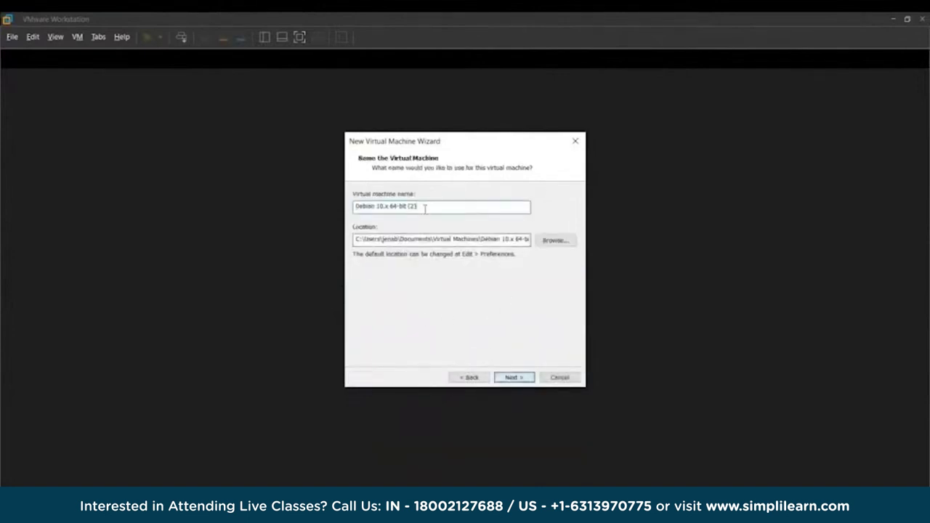
Name the machine 'Parrot Security OS', keeping the default Virtual Machines folder location
key(ctrl+a)
text(Parrot)
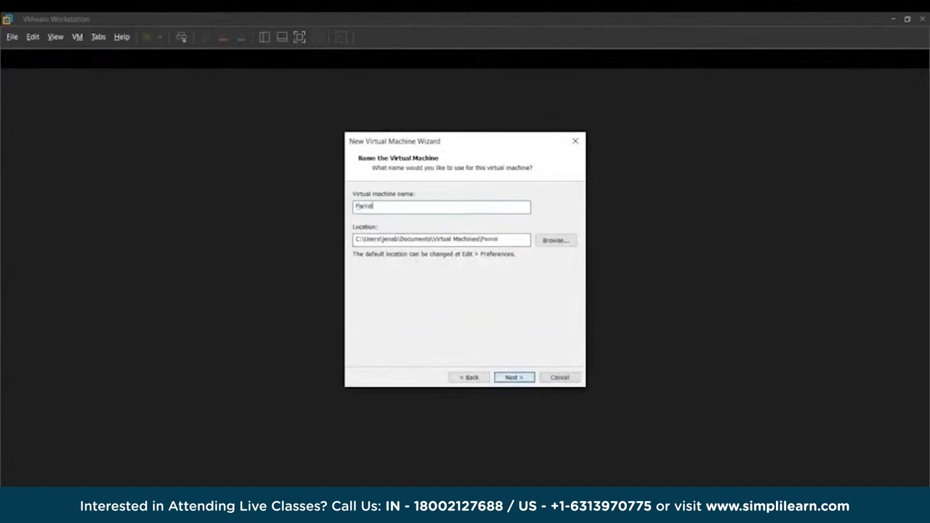
text( Security OS)
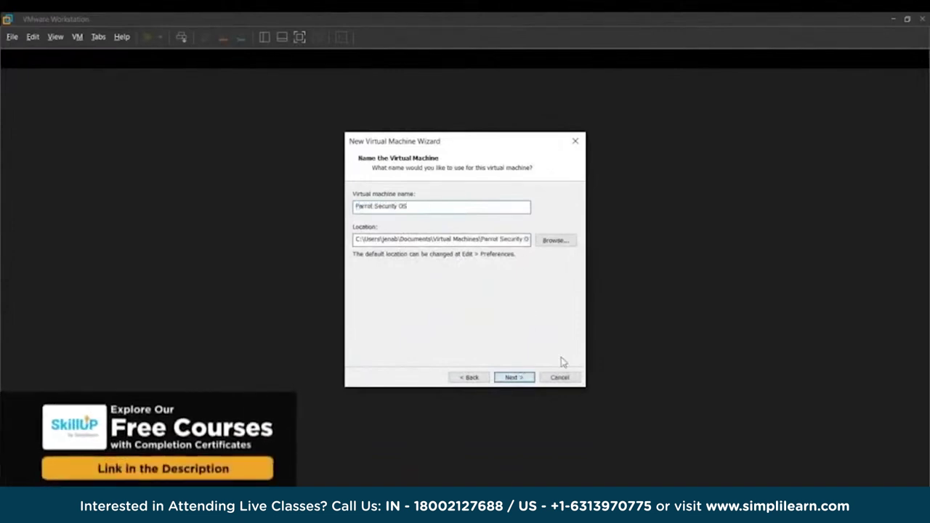
click(563, 241)
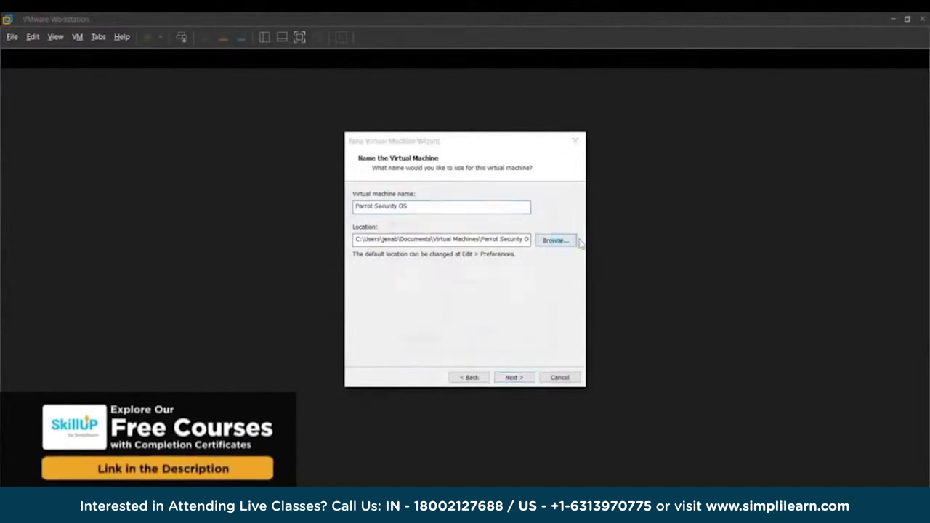
scroll(477, 283, up, 2)
scroll(472, 287, down, 4)
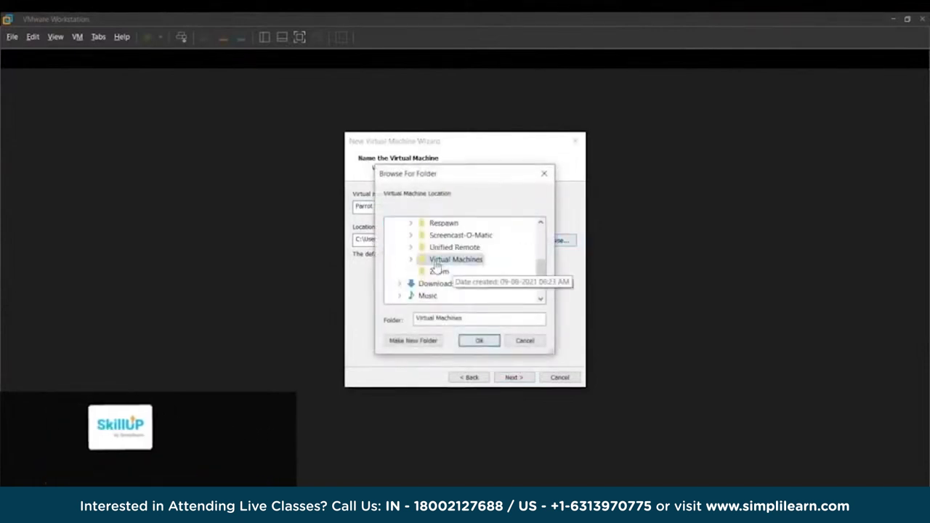
click(545, 179)
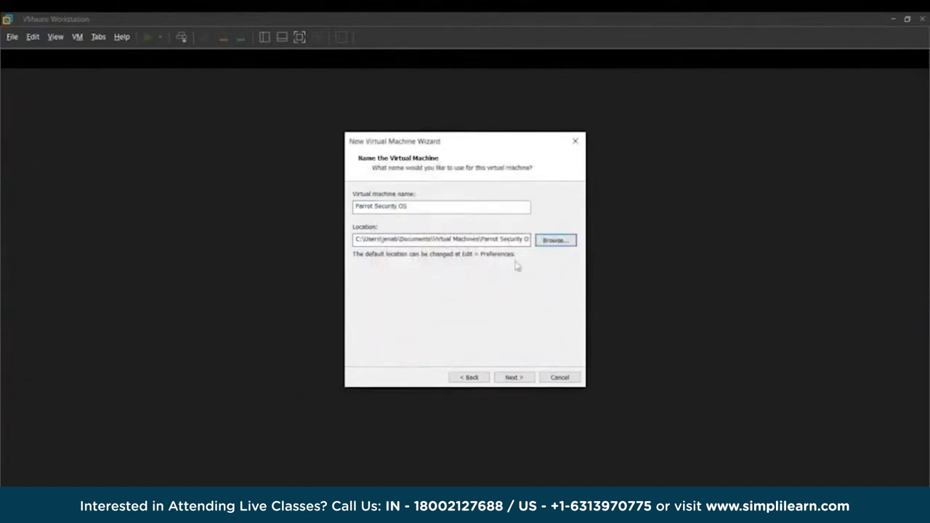
click(512, 376)
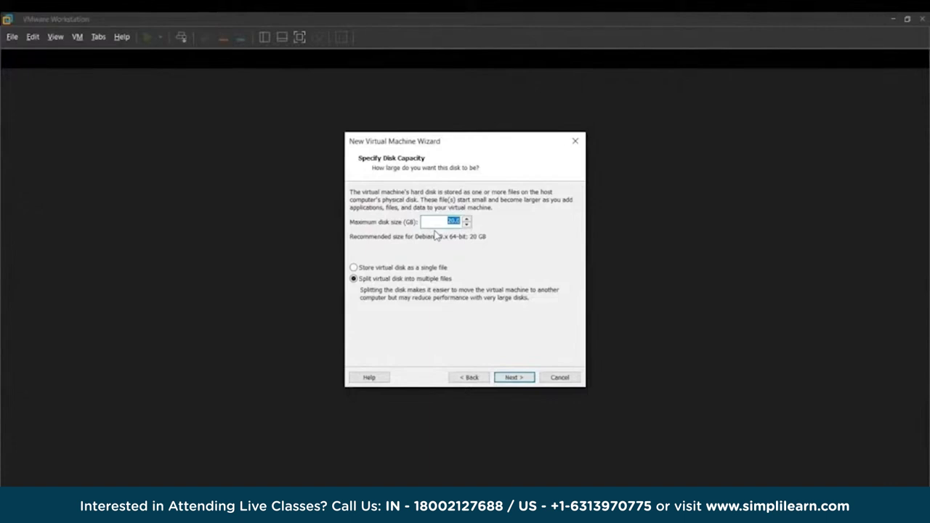
Keep the 20.0 GB maximum disk size, store it as a single file, and continue to the summary
click(449, 221)
double_click(451, 221)
drag(450, 221, 473, 222)
click(388, 270)
click(528, 378)
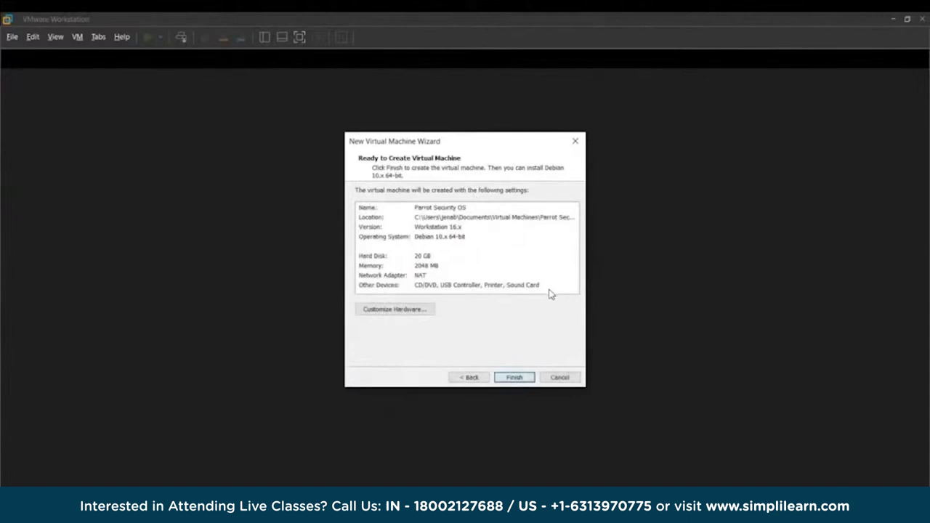
Finish creating the Parrot Security OS machine and bring up its hardware settings
click(518, 381)
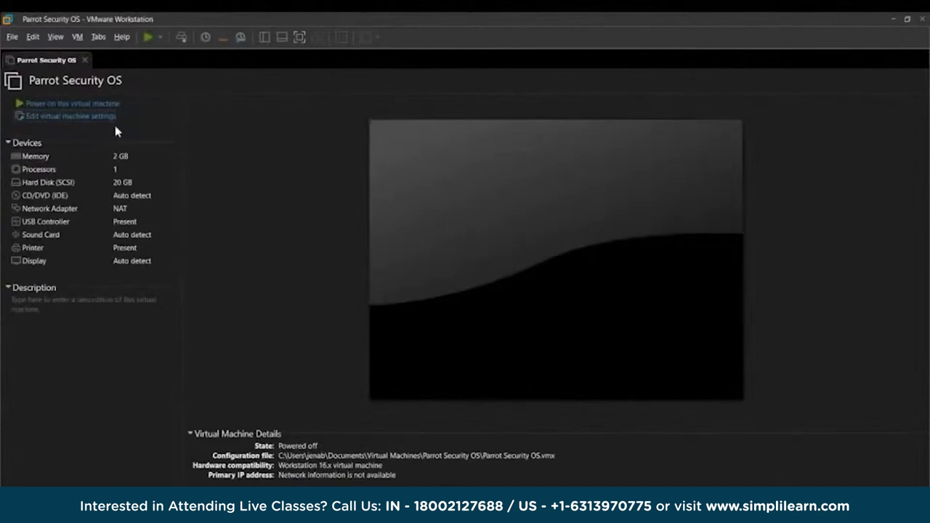
click(31, 120)
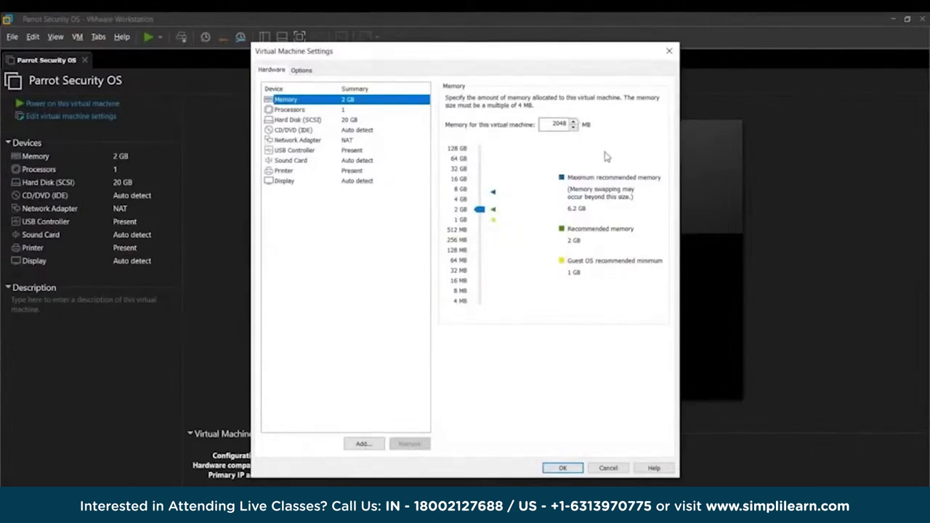
Set the processors to 2 with 2 cores per processor, for 4 cores total
click(308, 111)
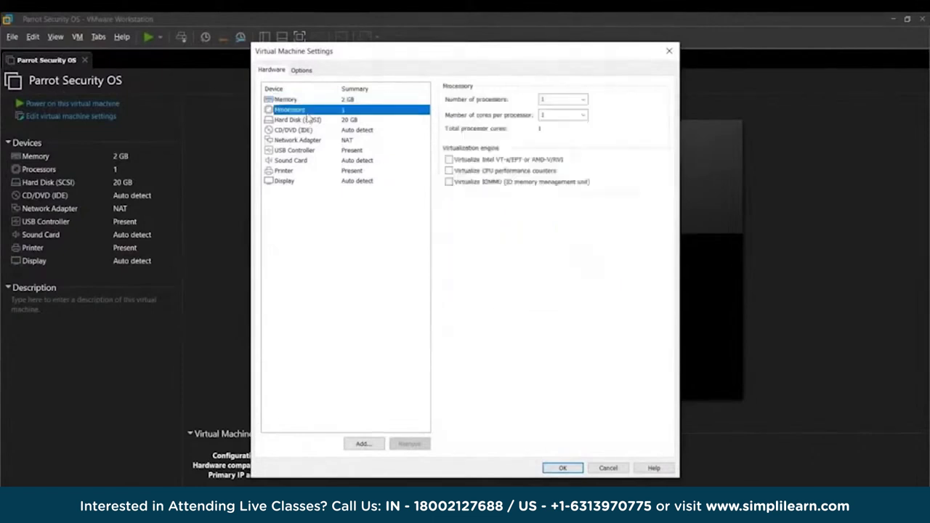
click(567, 99)
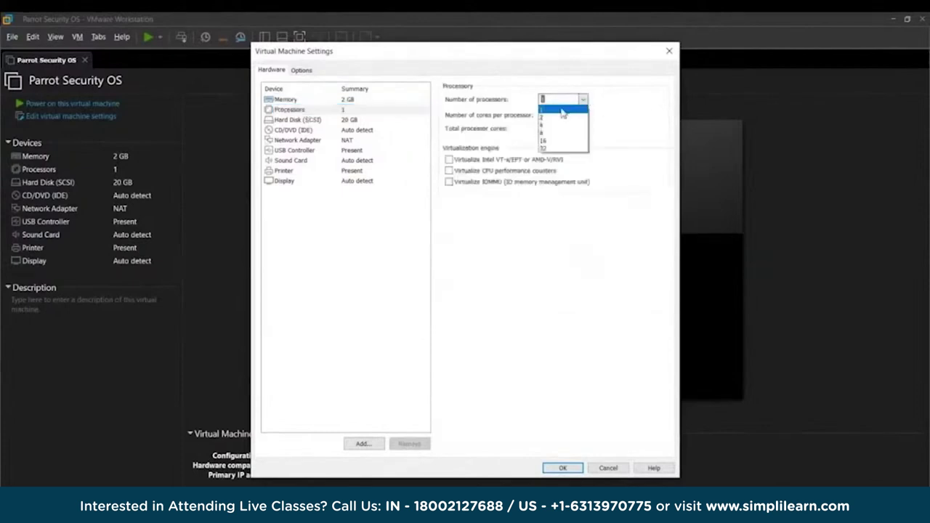
click(549, 118)
click(563, 114)
click(555, 134)
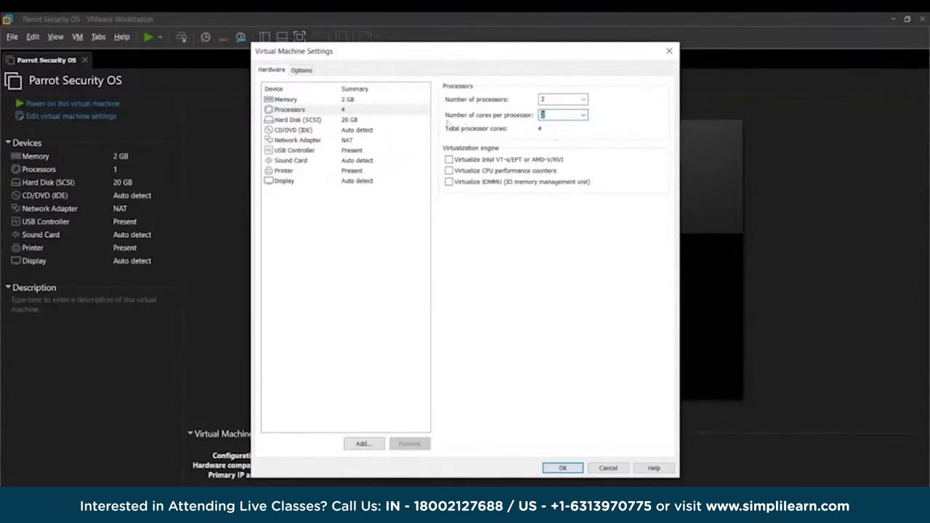
click(363, 120)
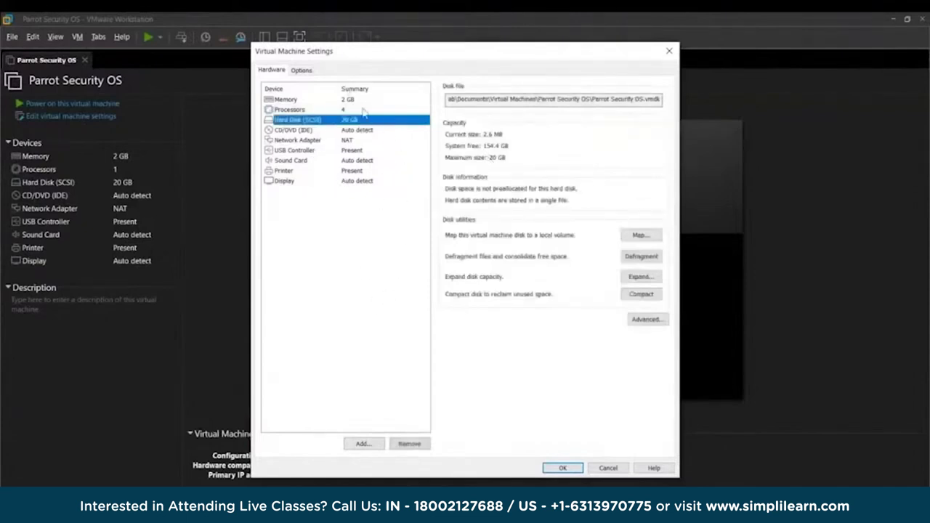
Switch the CD/DVD (IDE) drive to use an ISO image file
click(288, 131)
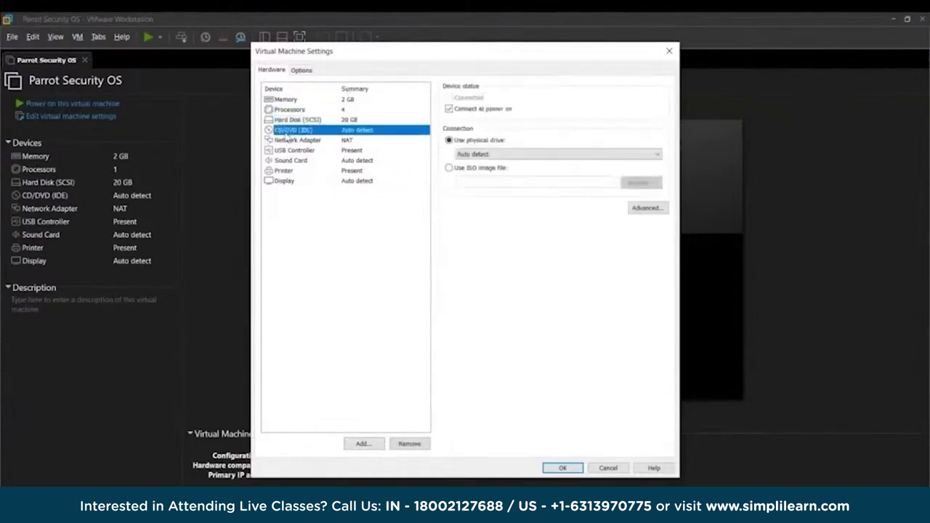
click(459, 169)
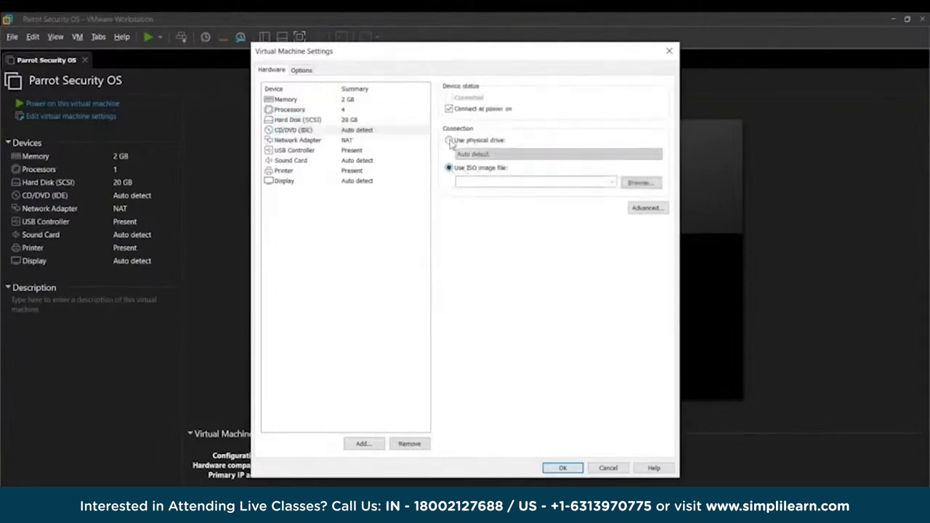
click(450, 141)
click(472, 154)
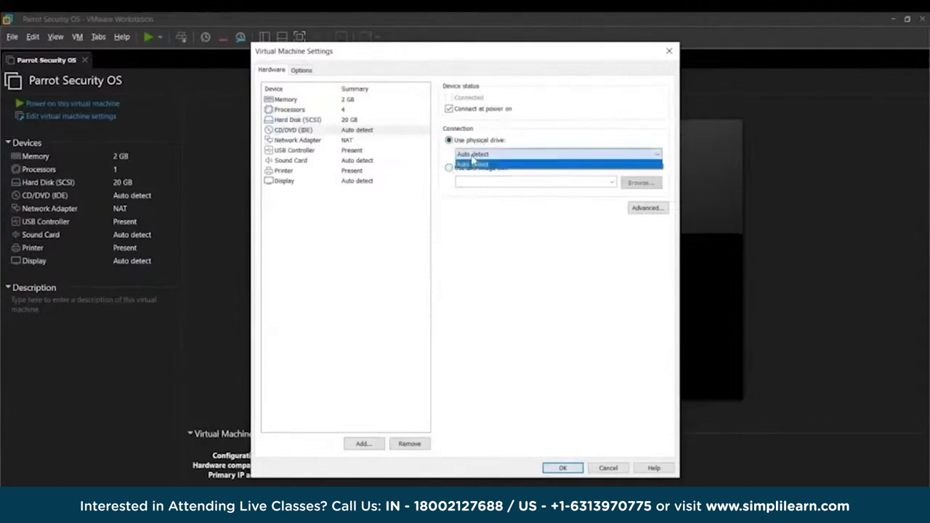
click(473, 163)
click(476, 168)
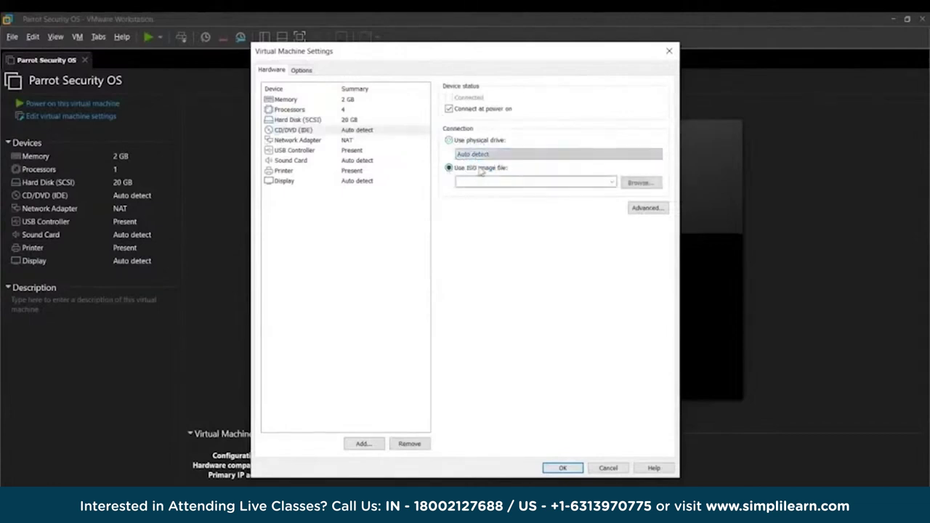
Attach Downloads\General\Parrot-security-4.11.2_amd64.iso and save the settings
click(640, 184)
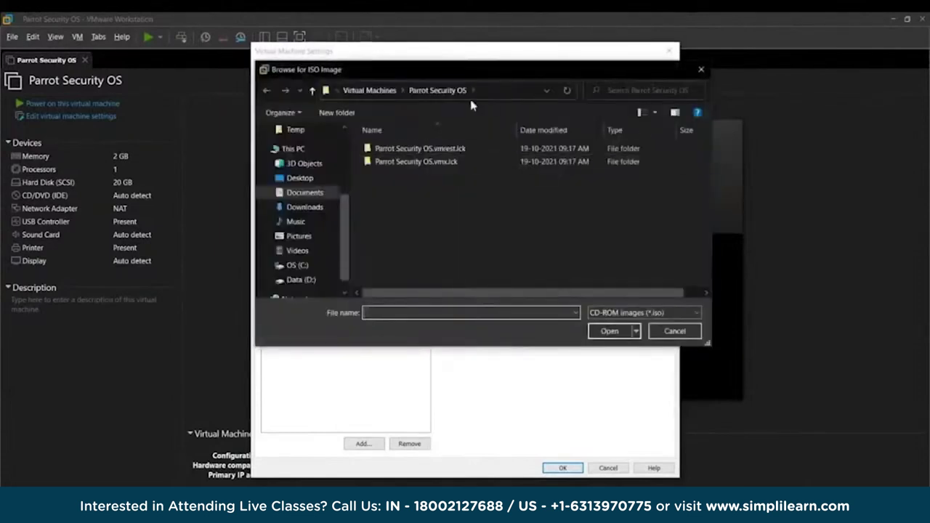
click(376, 90)
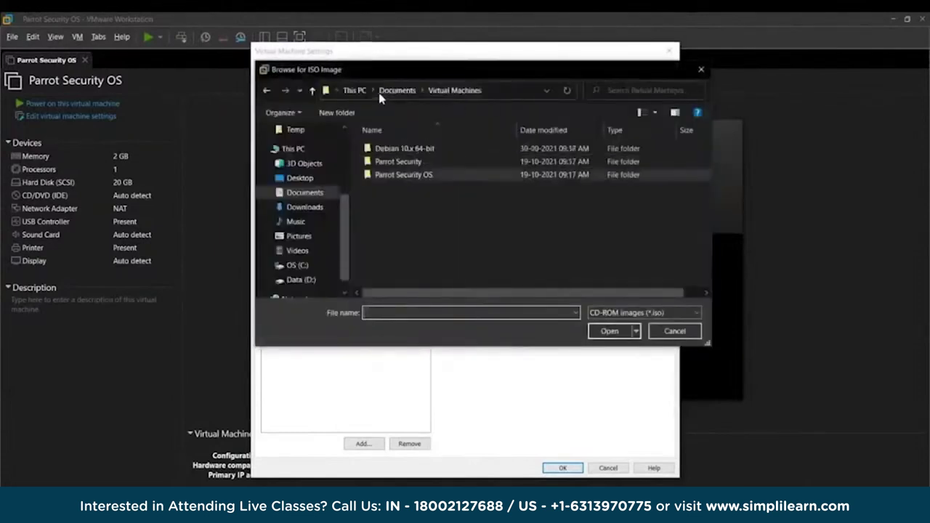
click(305, 207)
double_click(384, 162)
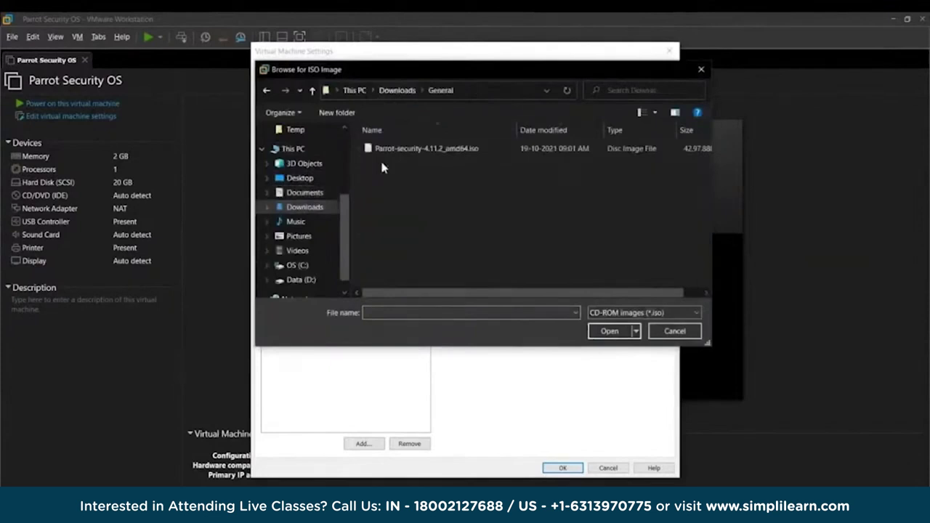
double_click(457, 149)
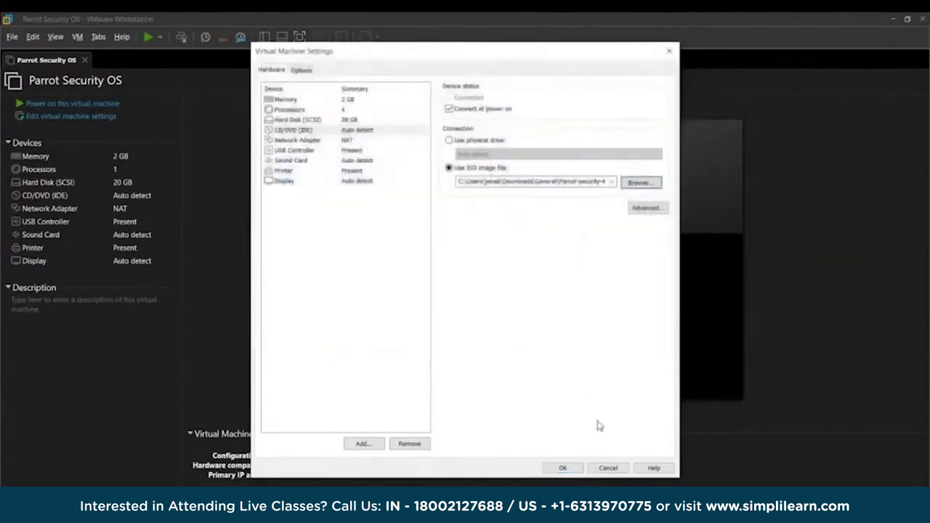
click(564, 467)
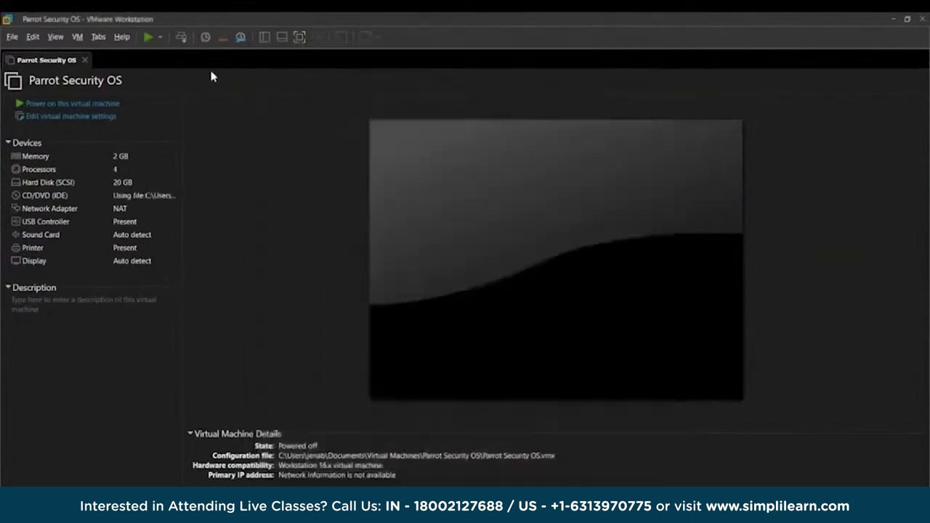
Power on Parrot Security OS and boot the Try / Install entry from the boot menu
click(81, 105)
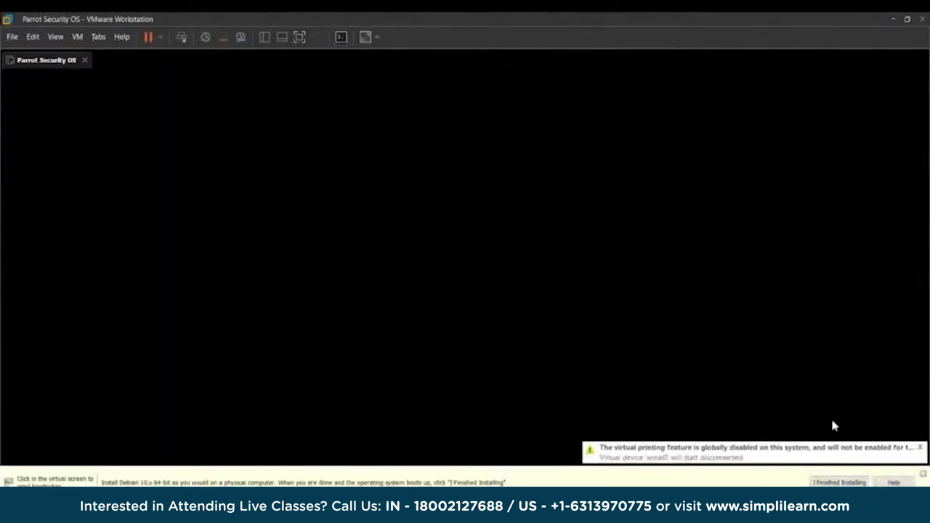
click(445, 311)
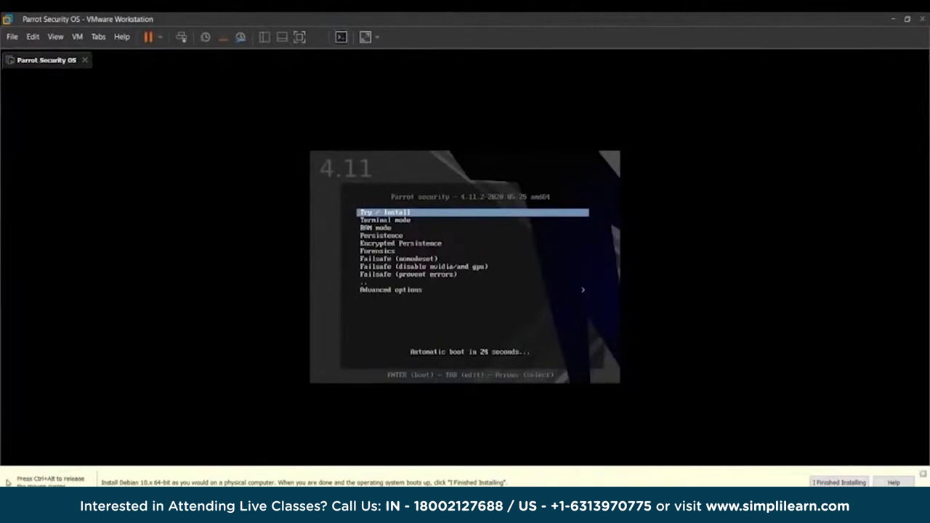
key(Down)
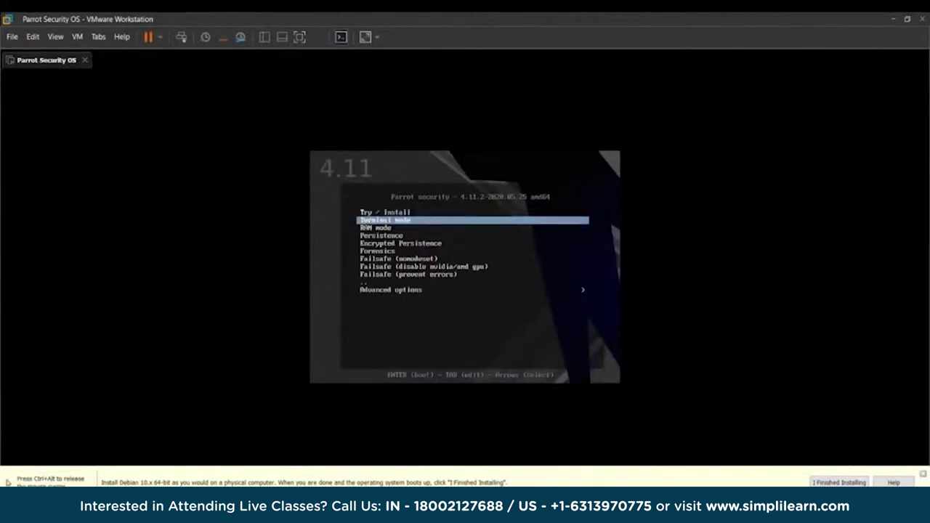
key(Up)
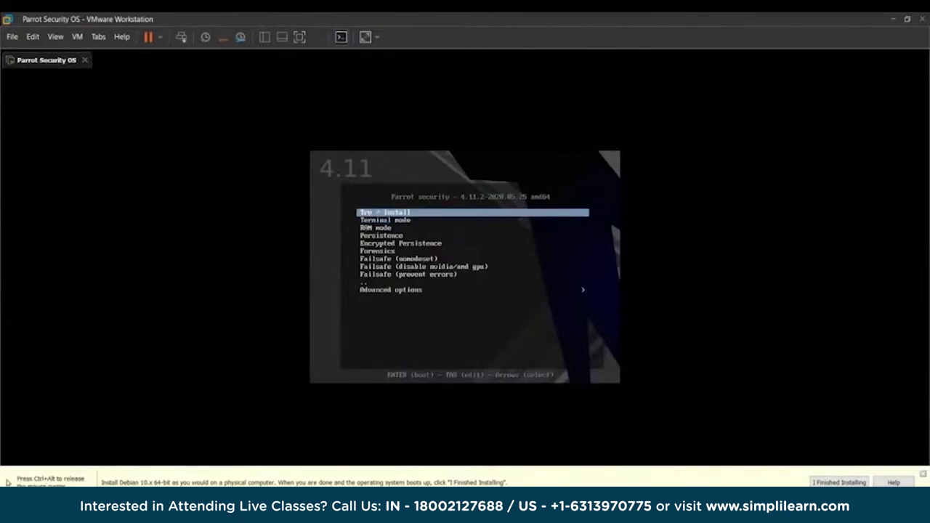
key(Return)
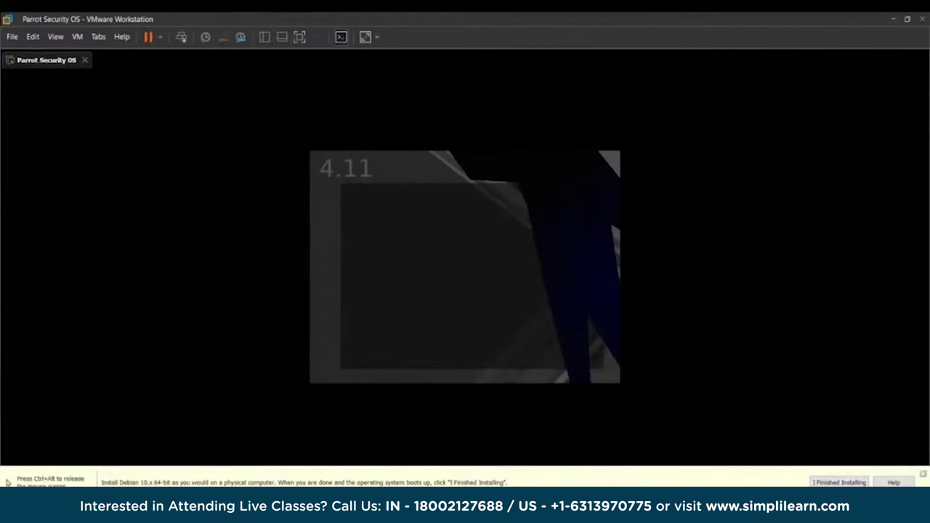
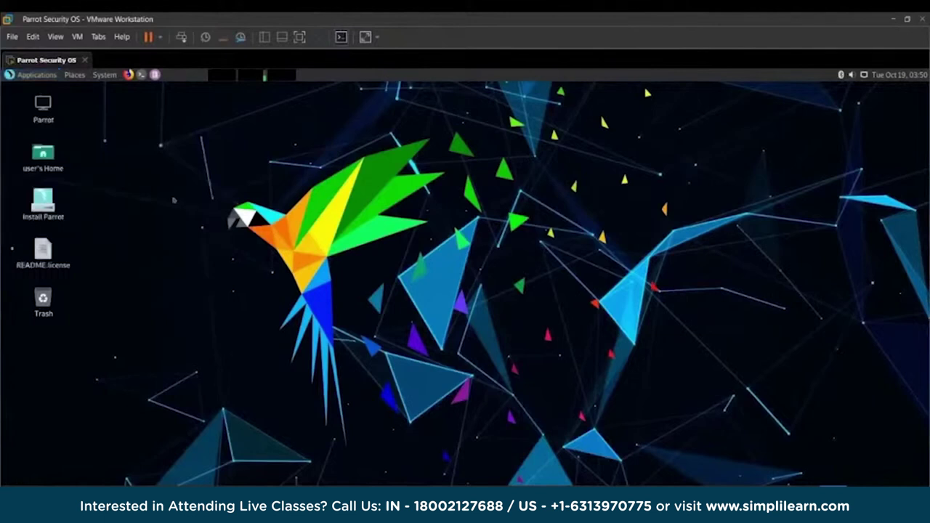
Launch Install Parrot from the desktop, keep American English as the language, and continue
click(43, 203)
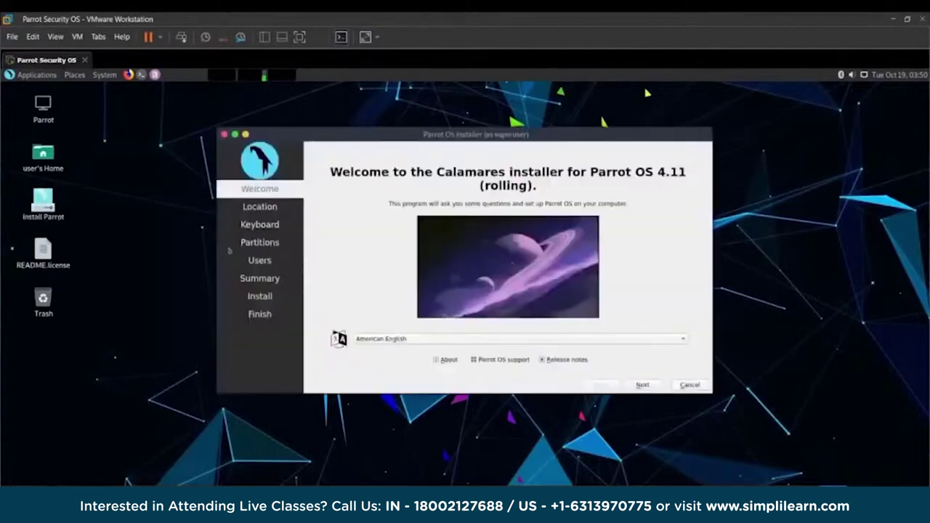
click(383, 340)
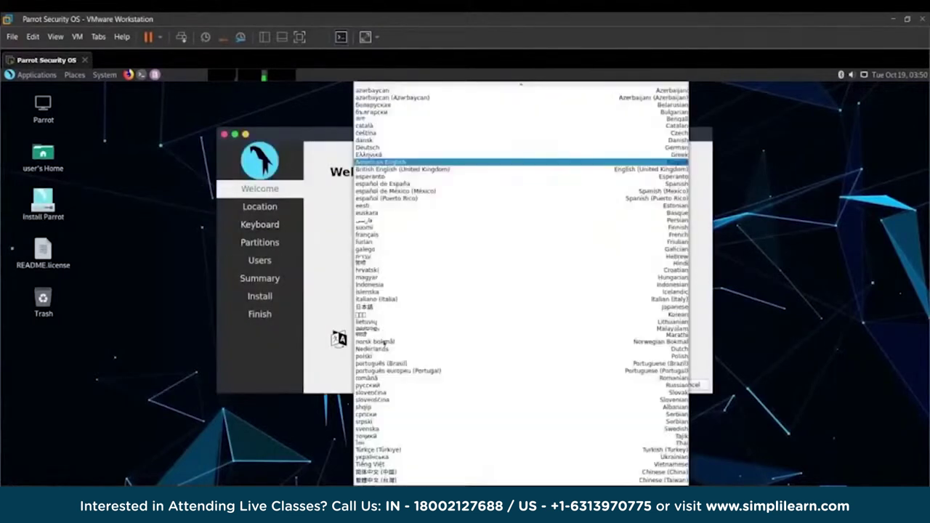
click(315, 294)
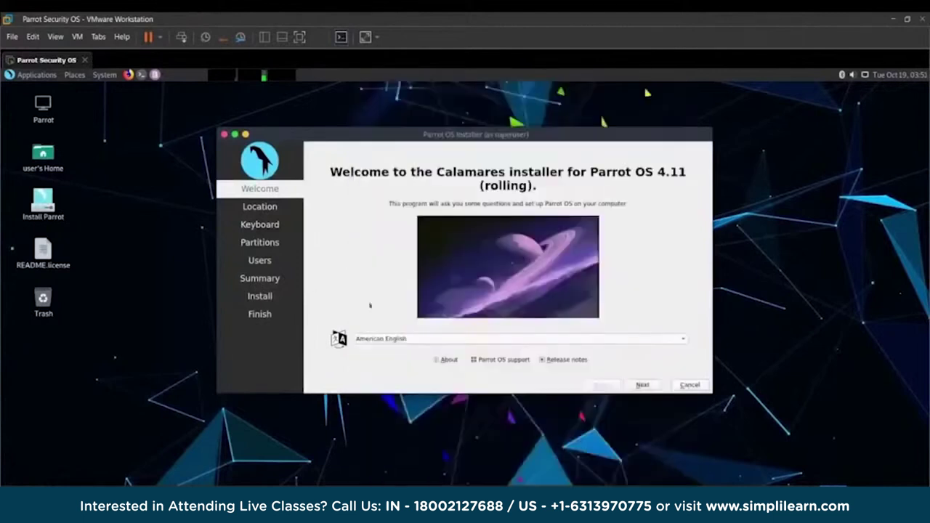
click(643, 385)
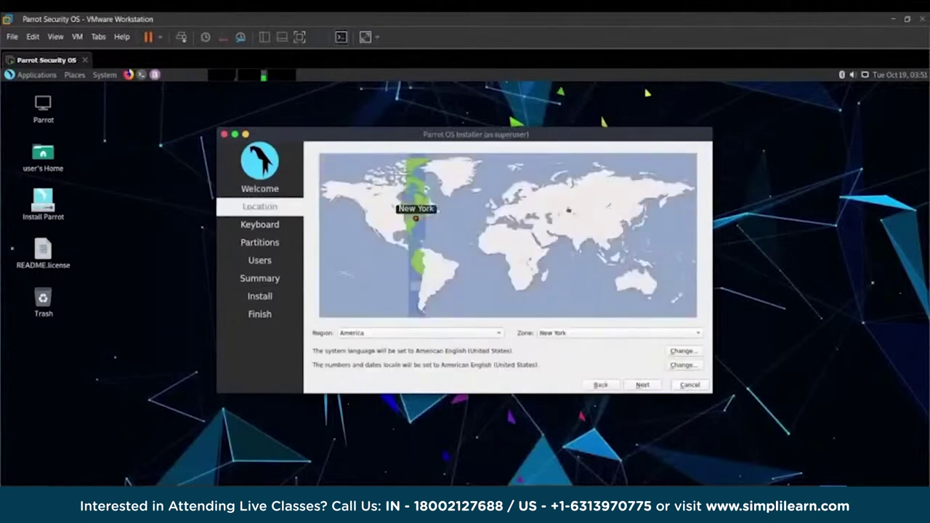
Set the installer time zone to Asia/Kolkata by choosing India on the map and Kolkata
click(582, 241)
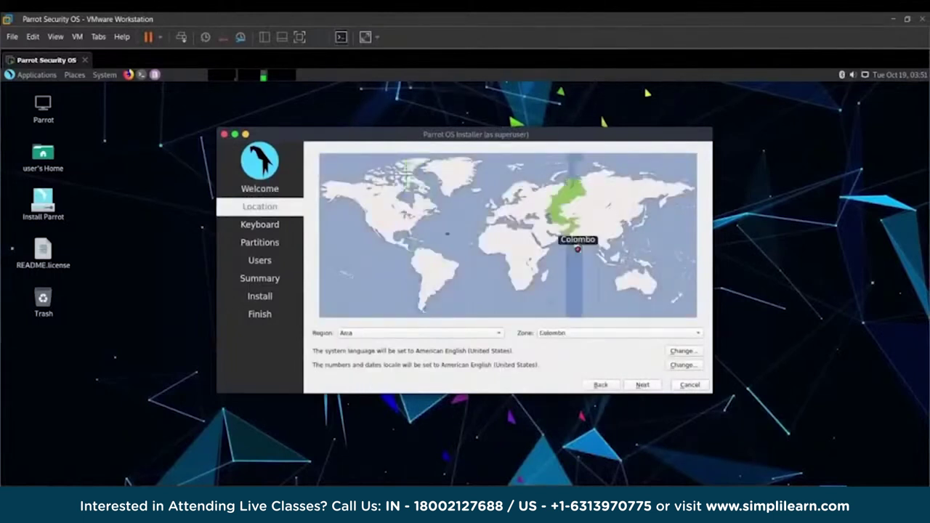
click(553, 331)
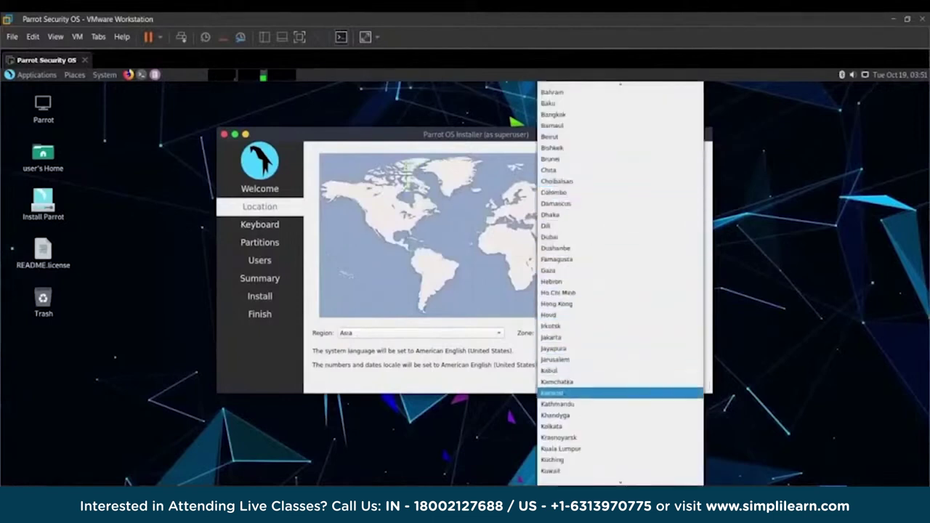
click(567, 427)
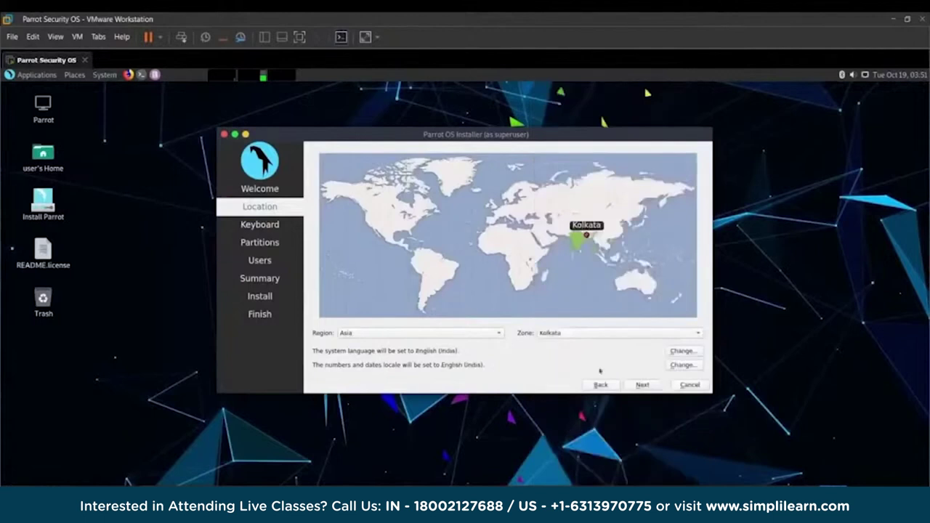
click(644, 385)
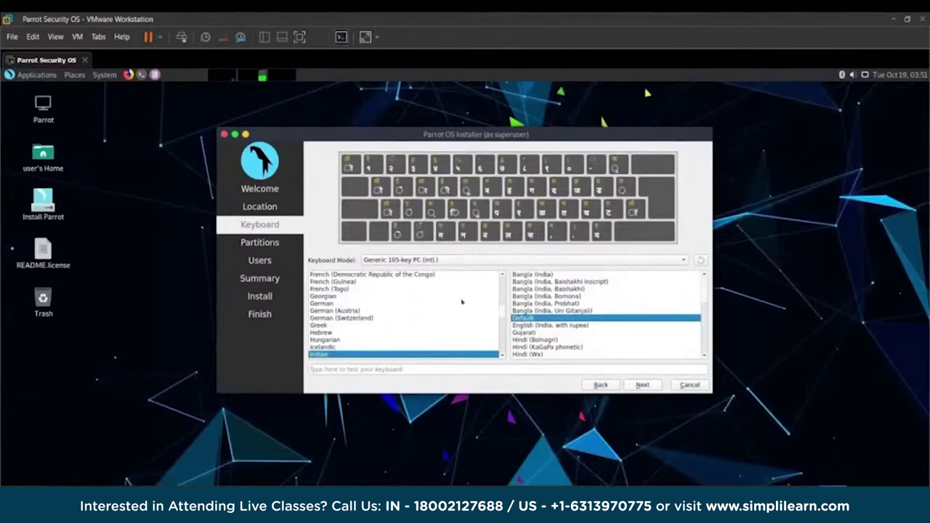
Select the English (US) keyboard layout, try it in the test field, then continue
scroll(419, 328, up, 5)
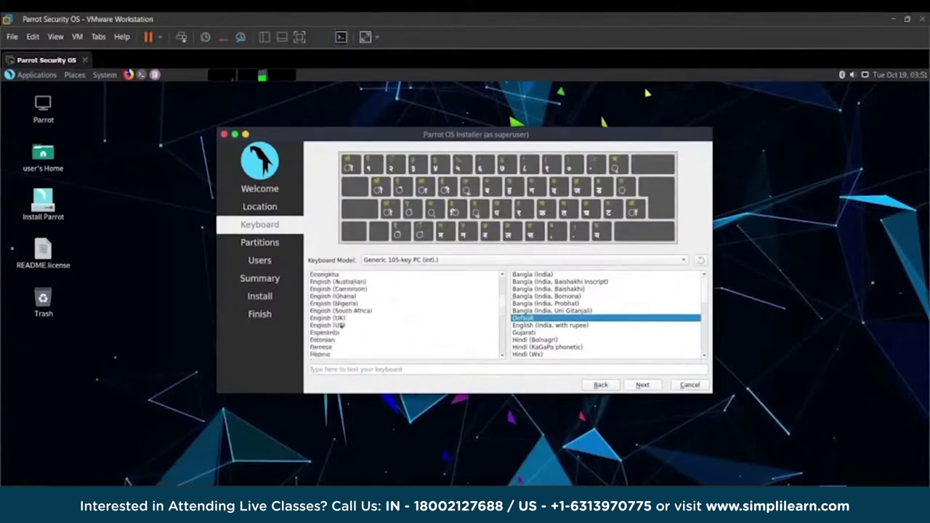
click(341, 324)
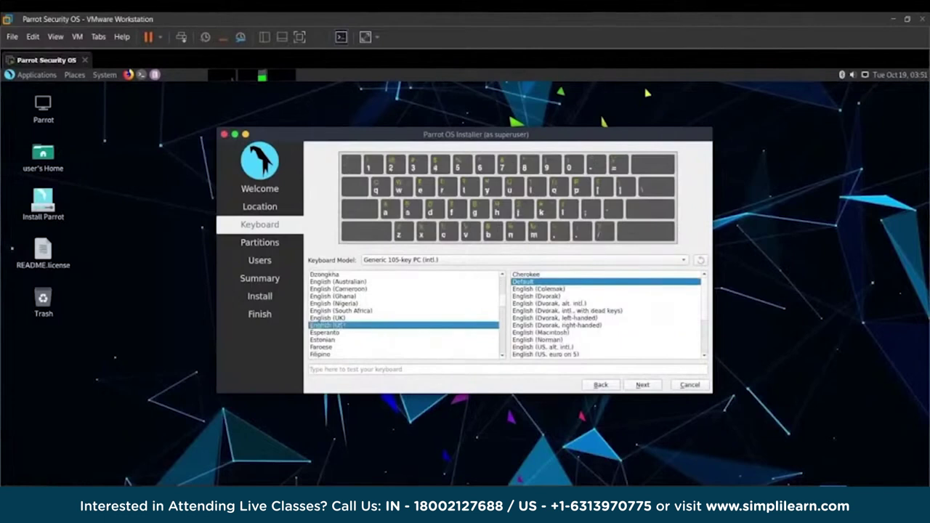
click(331, 369)
text(e)
key(BackSpace)
key(BackSpace)
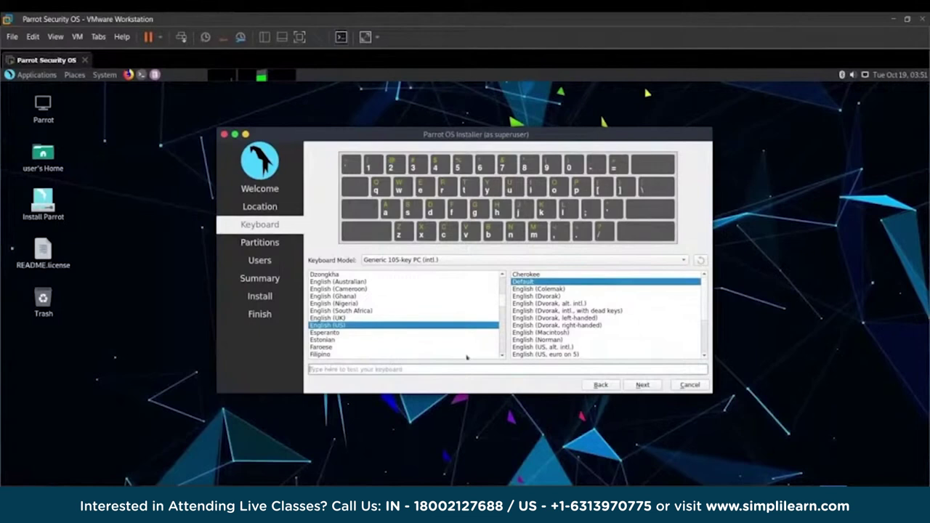
click(642, 385)
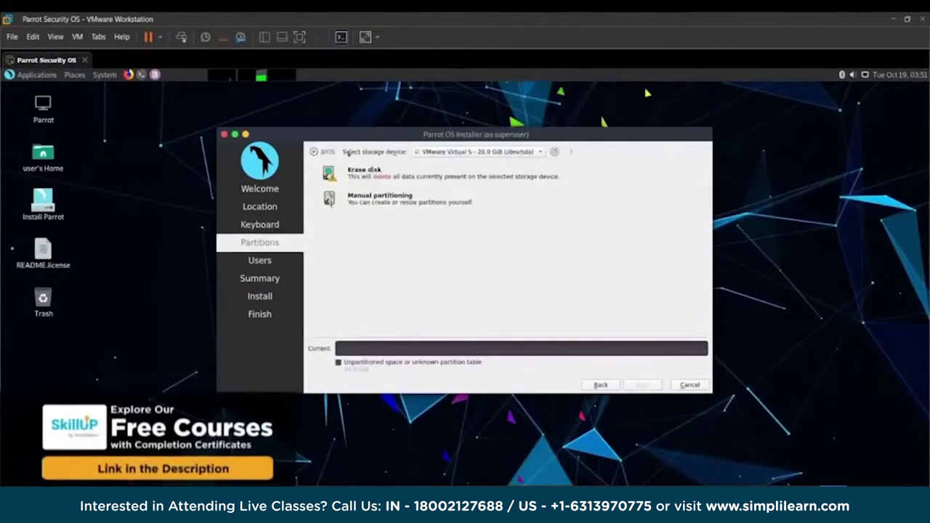
Choose Erase disk for the 20 GiB virtual drive after briefly trying Manual partitioning
click(465, 152)
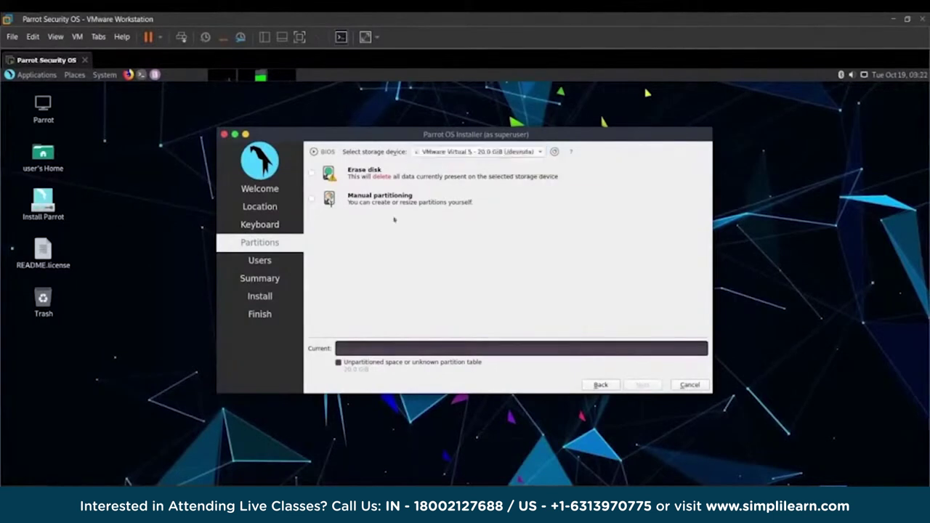
click(313, 175)
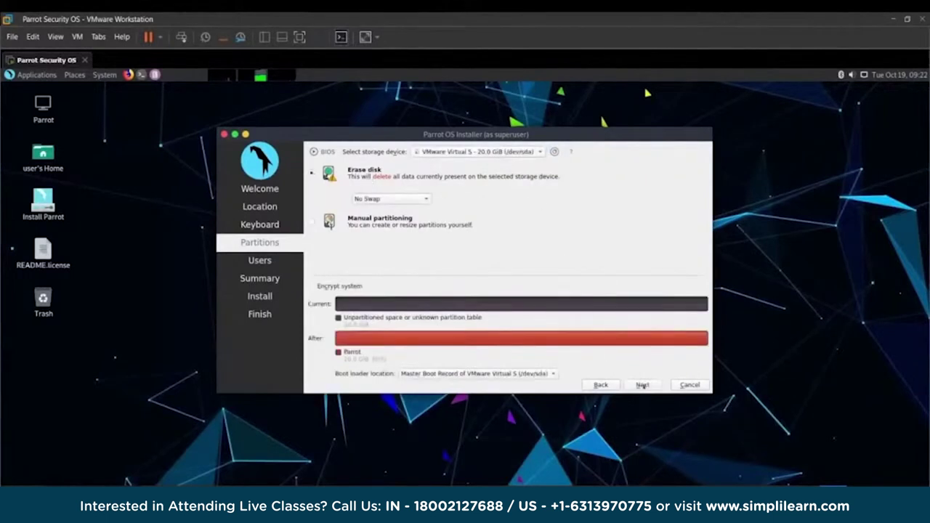
click(379, 224)
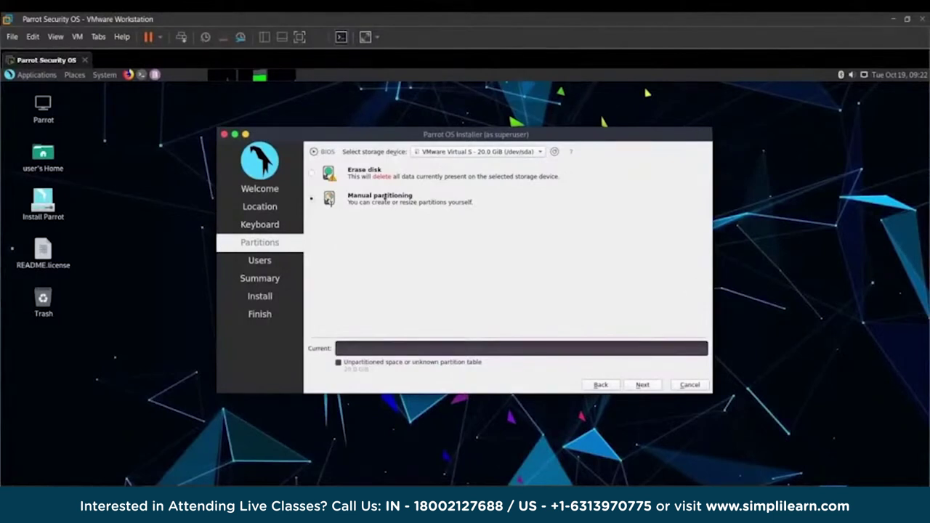
click(352, 170)
click(640, 387)
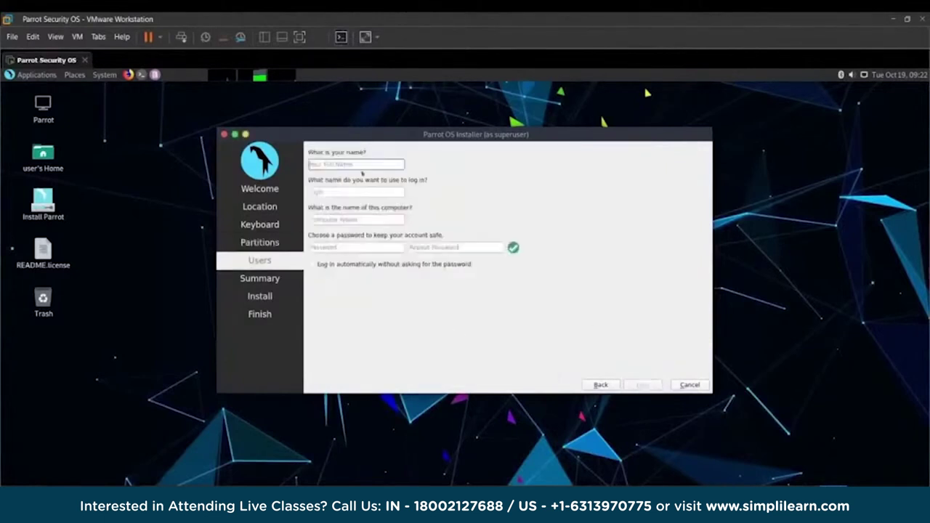
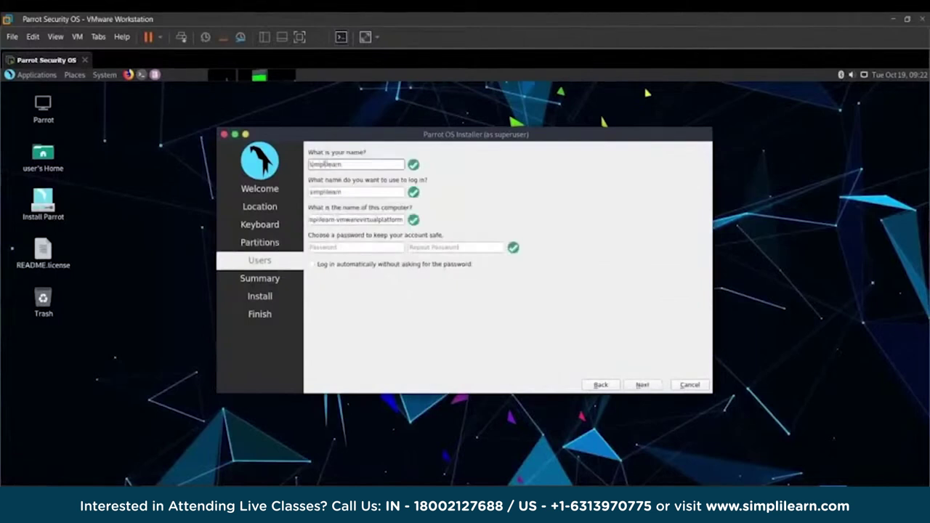
Enter the user's full name, keep the default login and hostname, and enter a matching password twice
key(Tab)
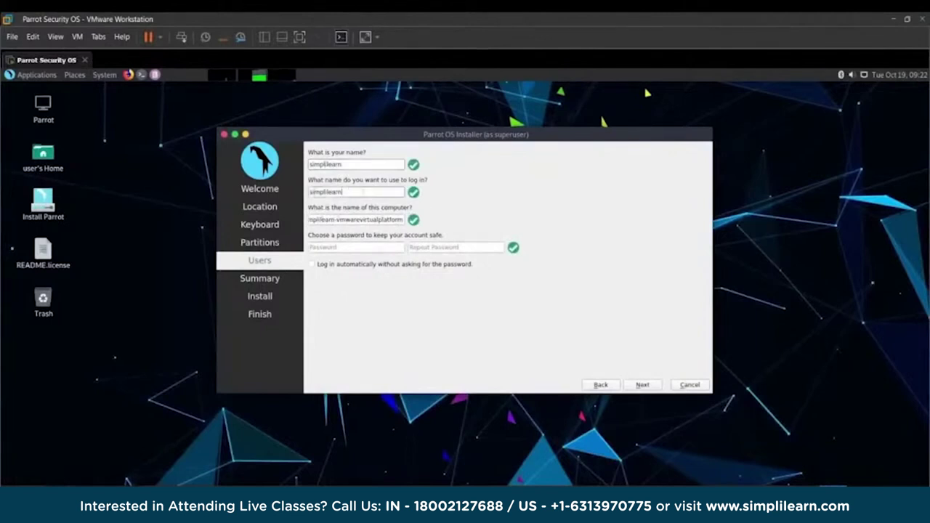
key(Tab)
key(Tab)
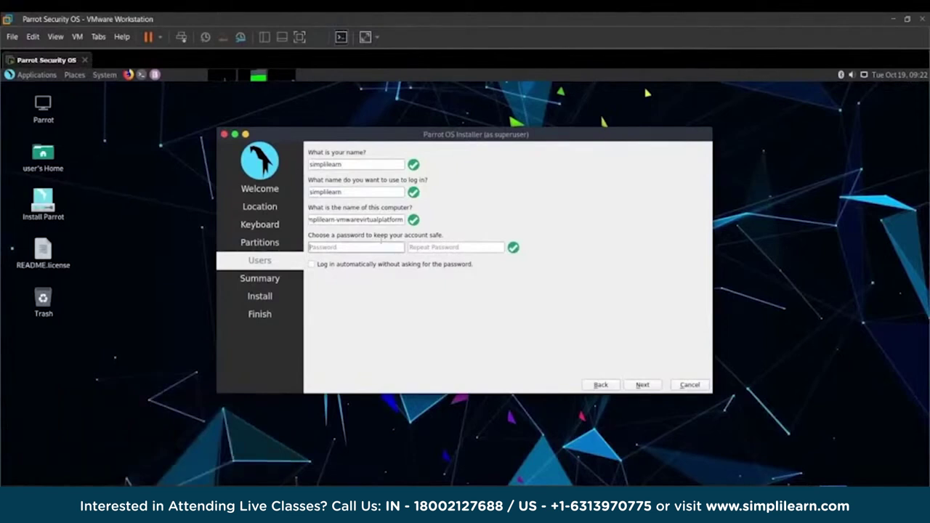
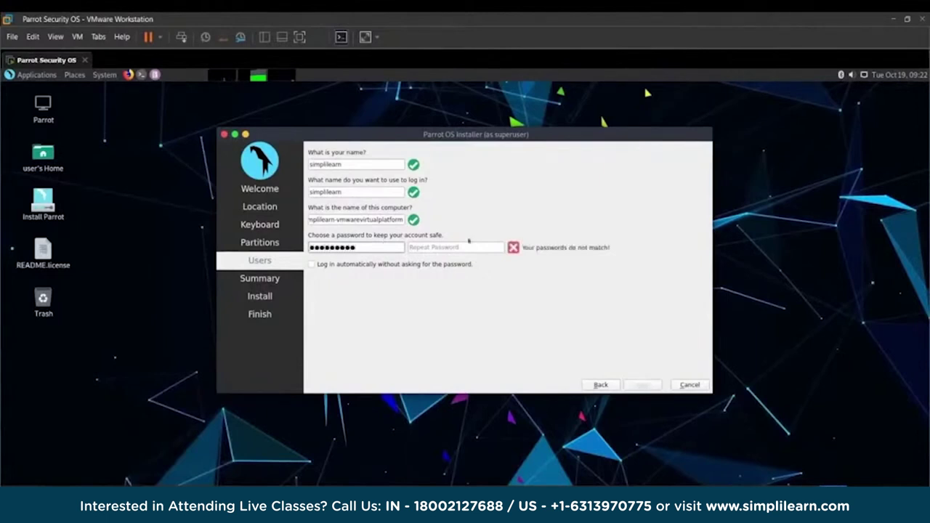
click(478, 247)
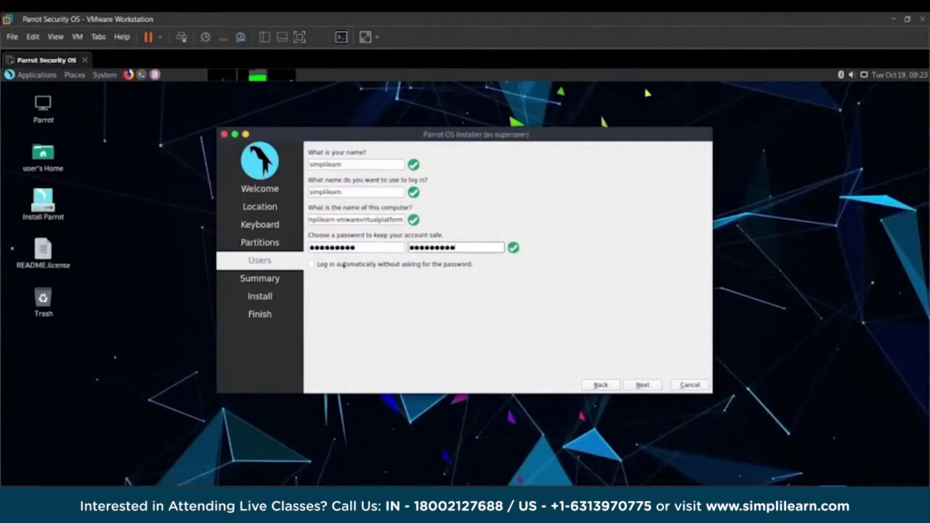
click(642, 385)
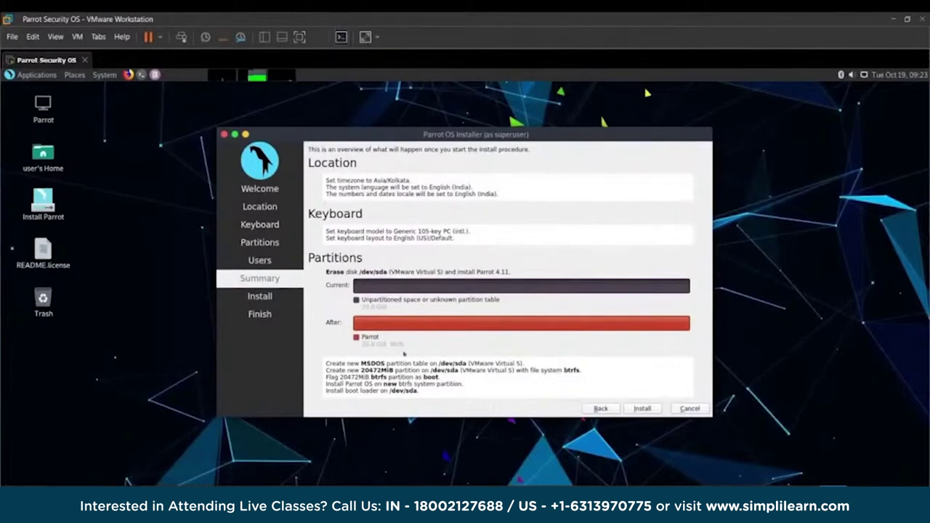
Start installing Parrot 4.11 and confirm the irreversible disk-change warning
click(643, 409)
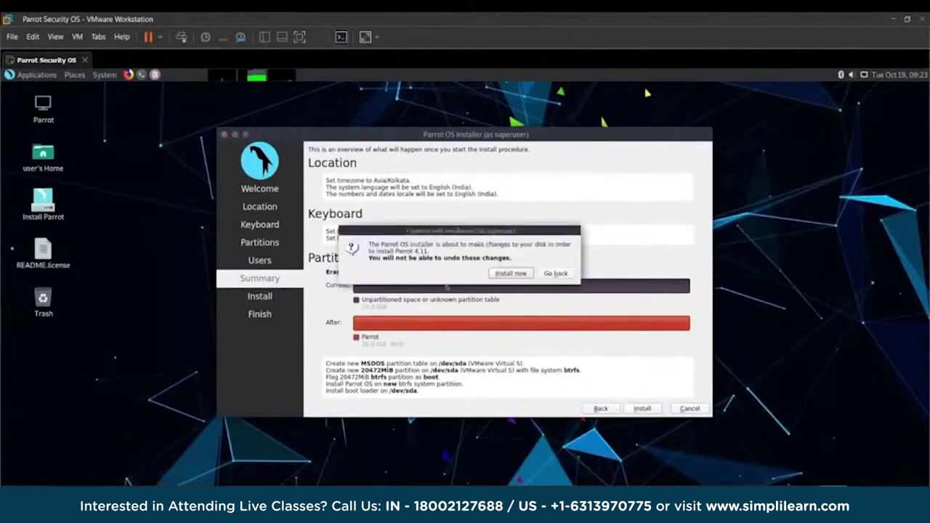
click(510, 274)
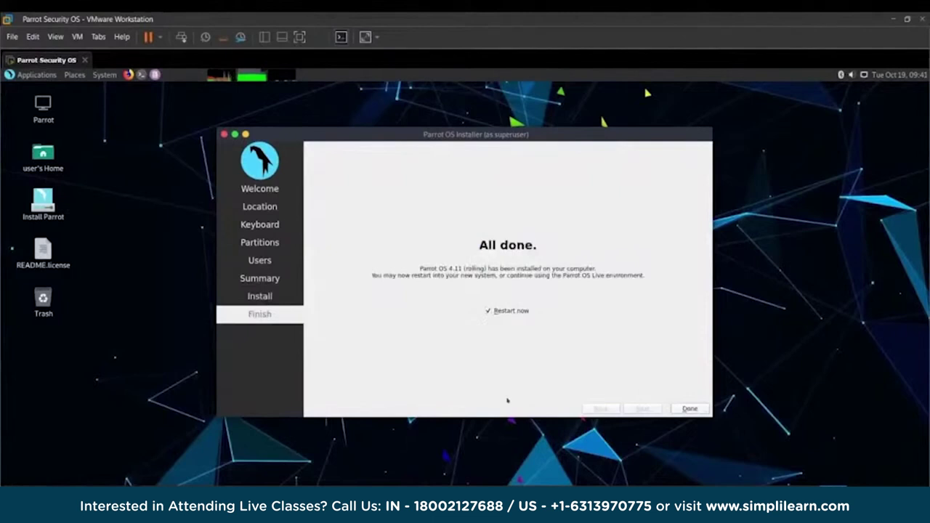
Close the finished installer with Restart now unchecked, then browse the Applications menu
click(492, 311)
click(688, 409)
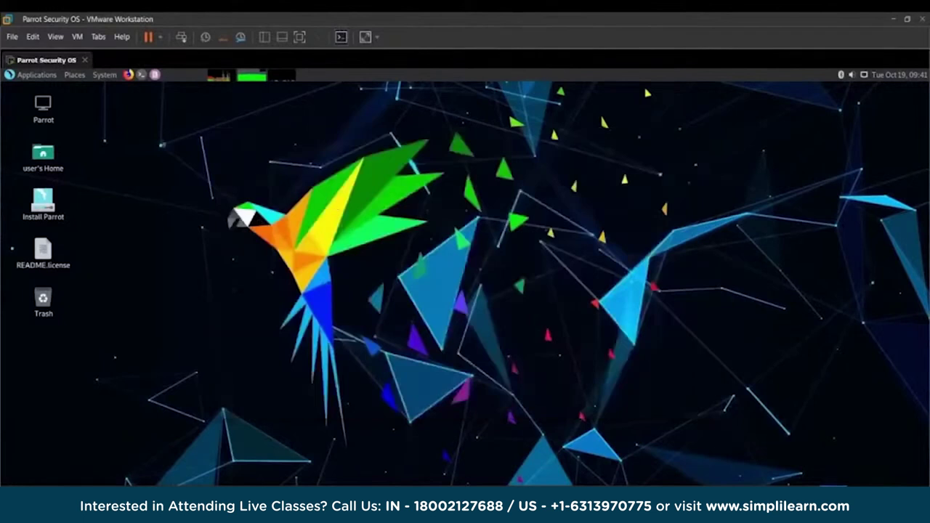
click(30, 75)
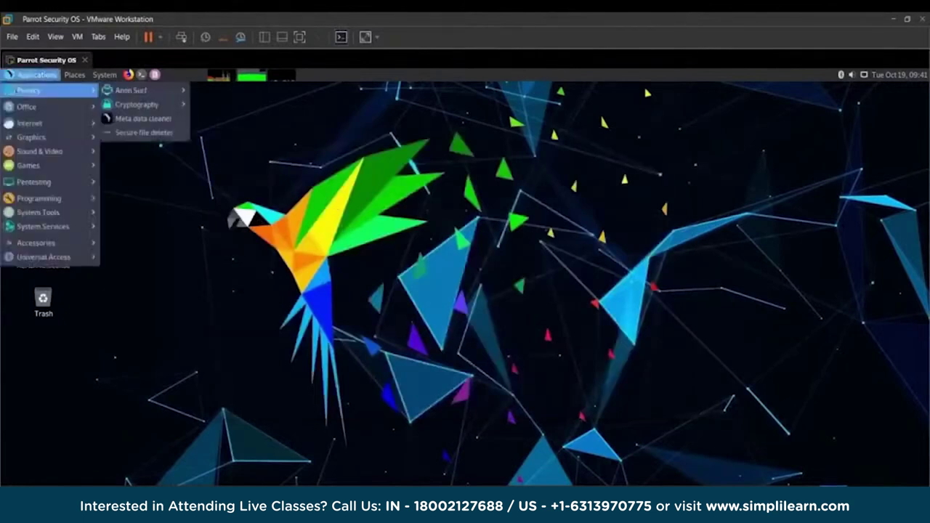
click(81, 428)
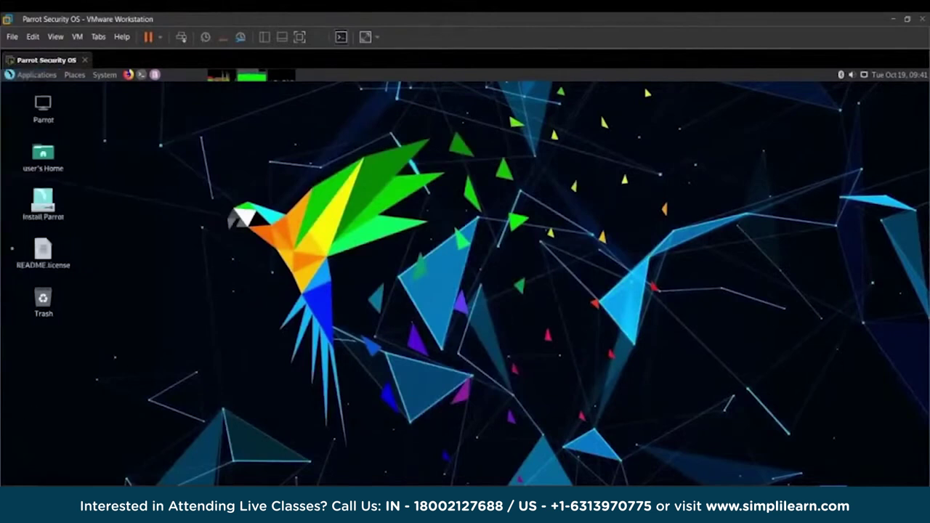
key(super)
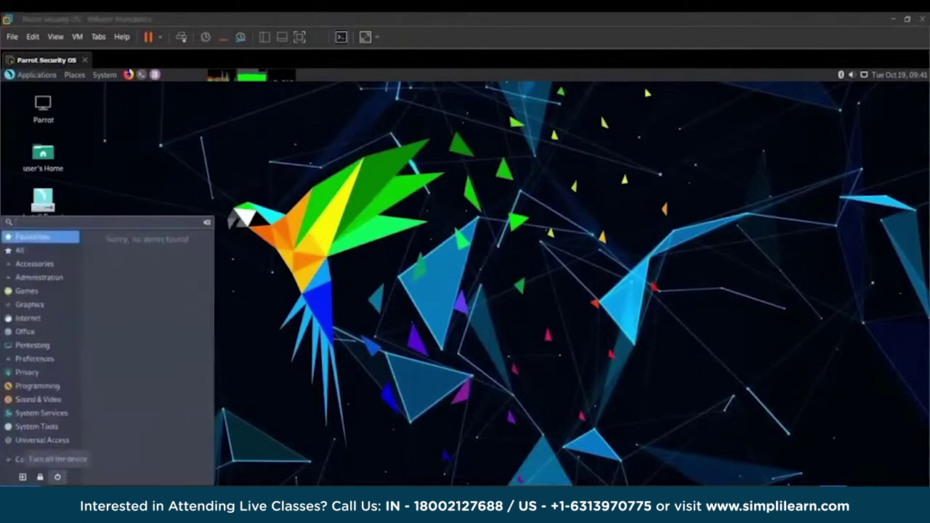
Shut down the live Parrot system and continue past the remove-live-medium prompt
click(58, 476)
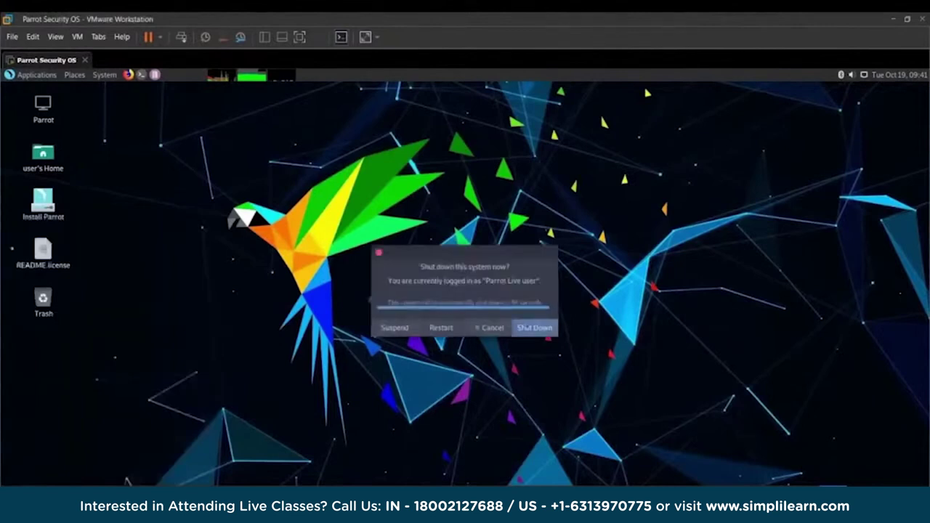
click(534, 328)
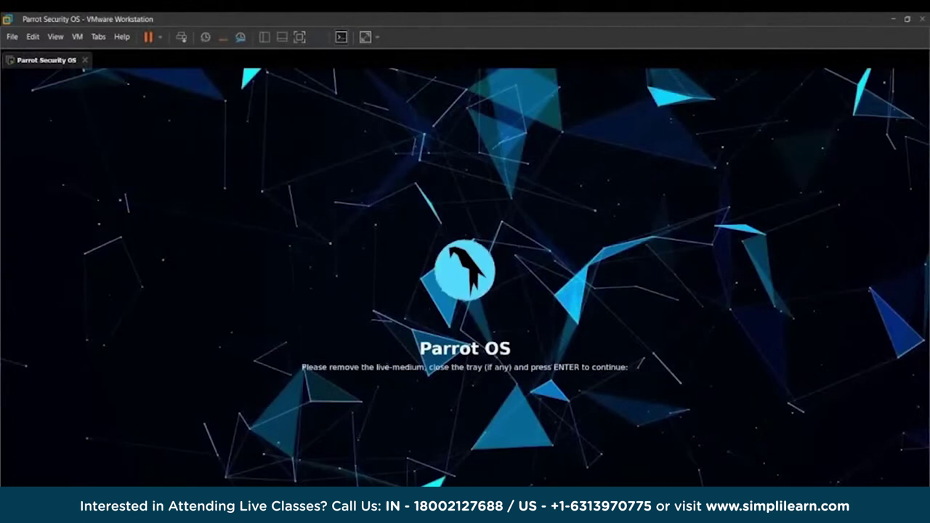
key(Return)
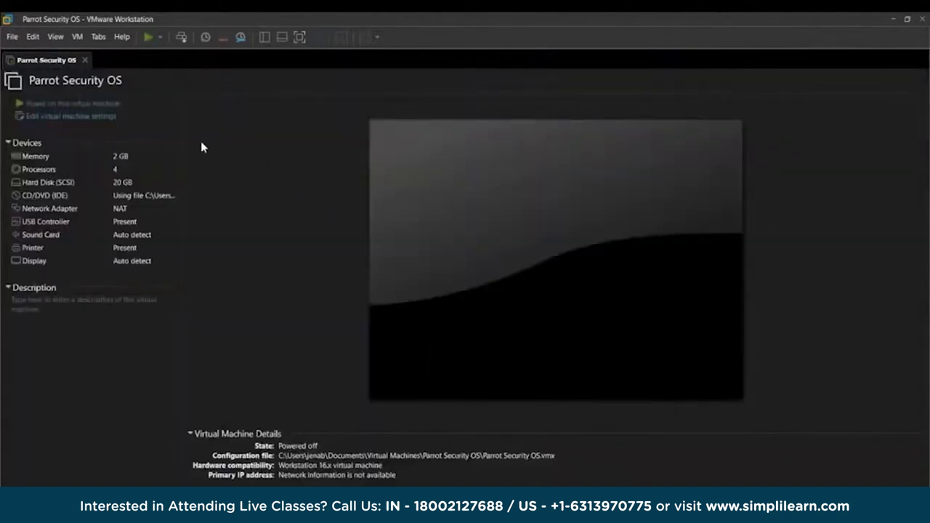
Switch the VM's CD/DVD (IDE) from the Parrot ISO to an auto-detected physical drive and save
click(84, 119)
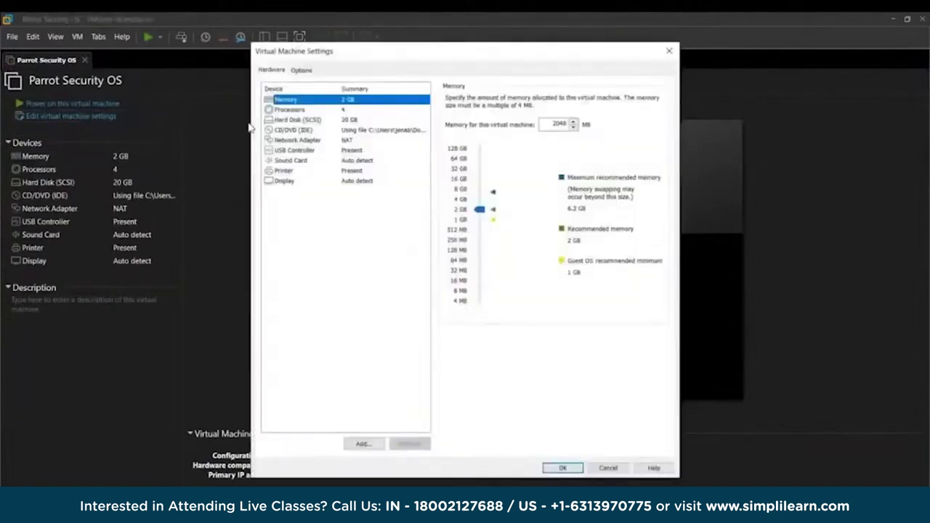
click(276, 130)
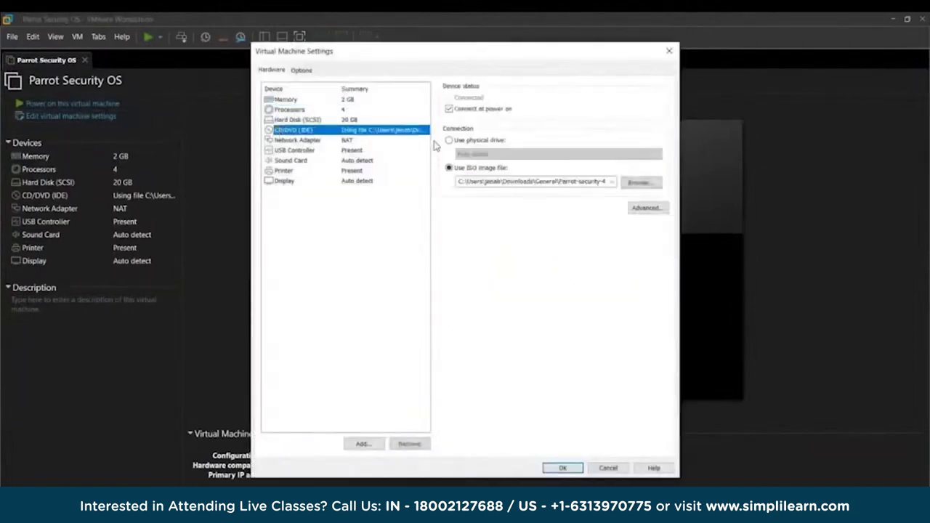
click(449, 141)
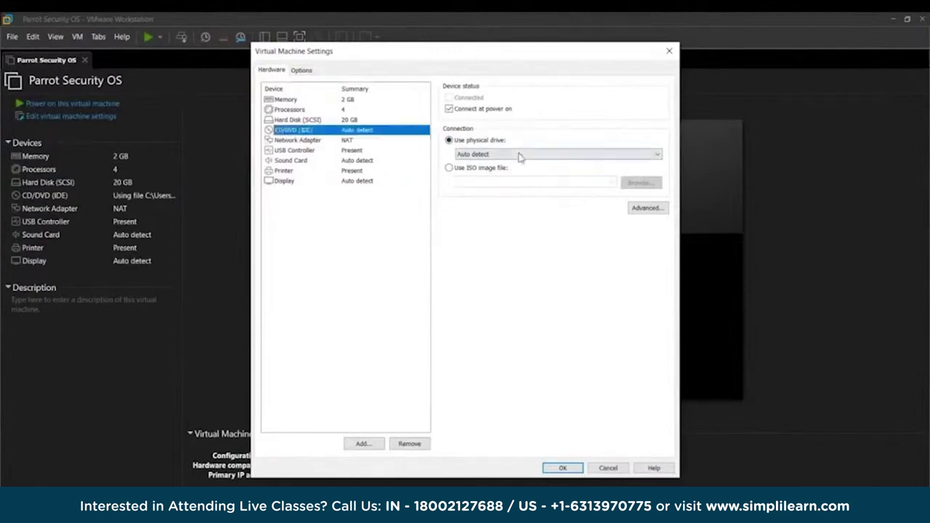
click(356, 121)
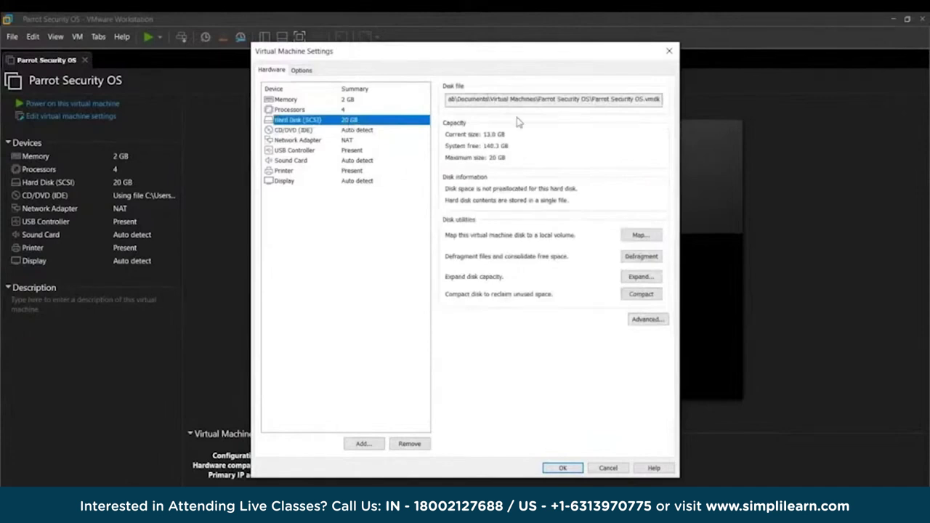
click(562, 466)
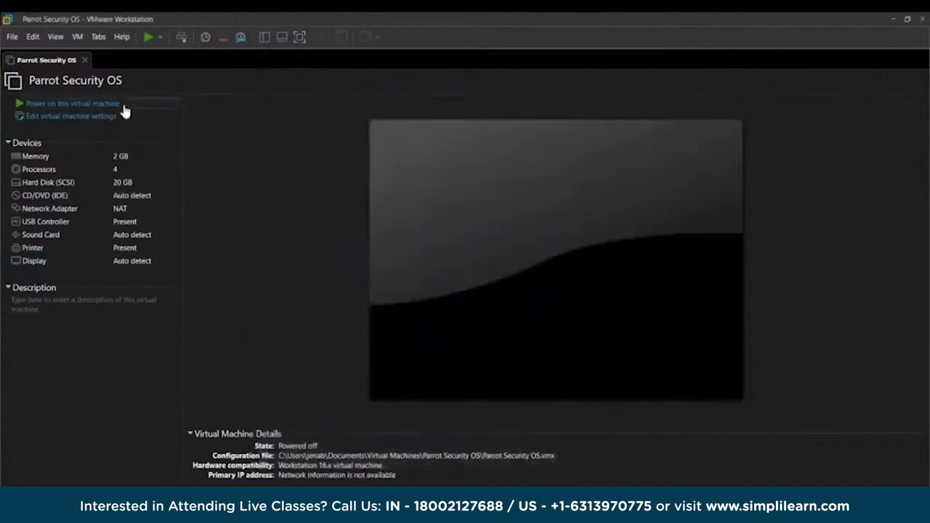
Power on the VM, accept the CD/DVD device prompt, and boot the first Parrot GNU/Linux GRUB entry
click(123, 106)
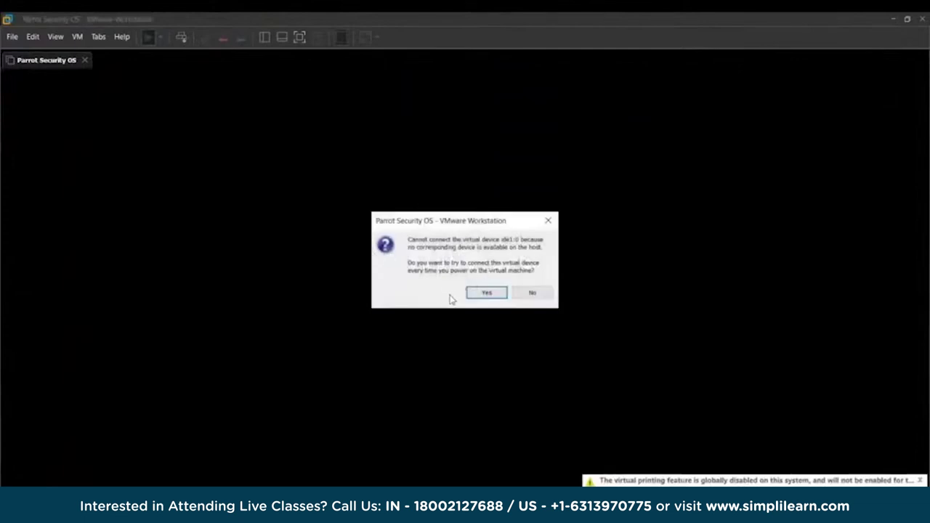
click(483, 294)
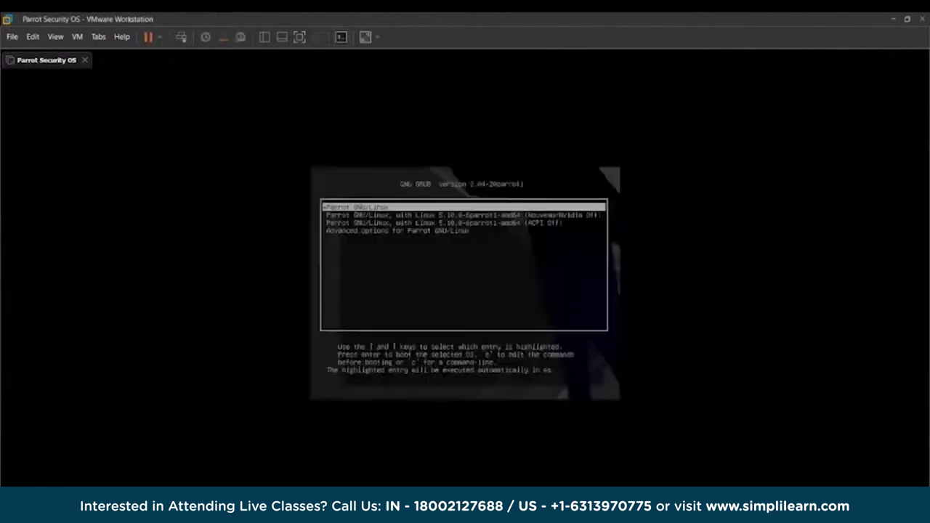
key(Down)
key(Down)
key(Down)
key(Up)
key(Up)
key(Up)
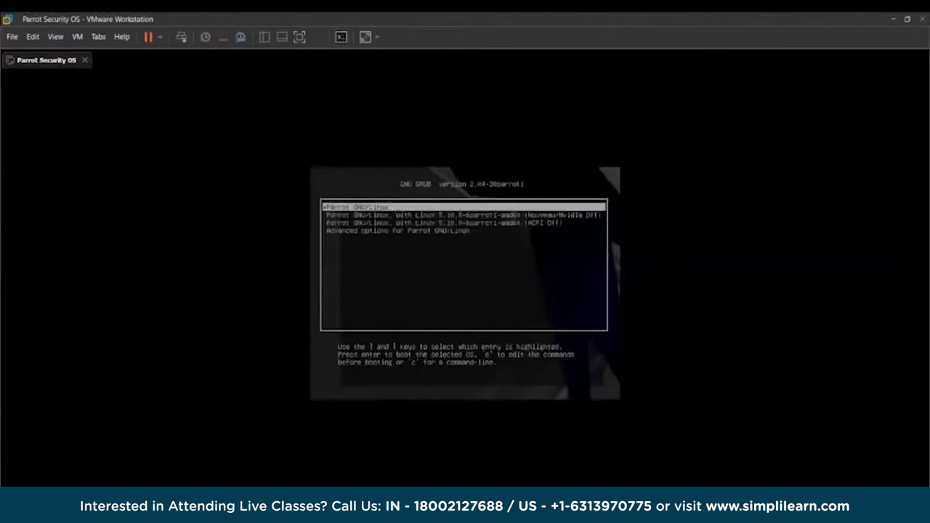
key(Down)
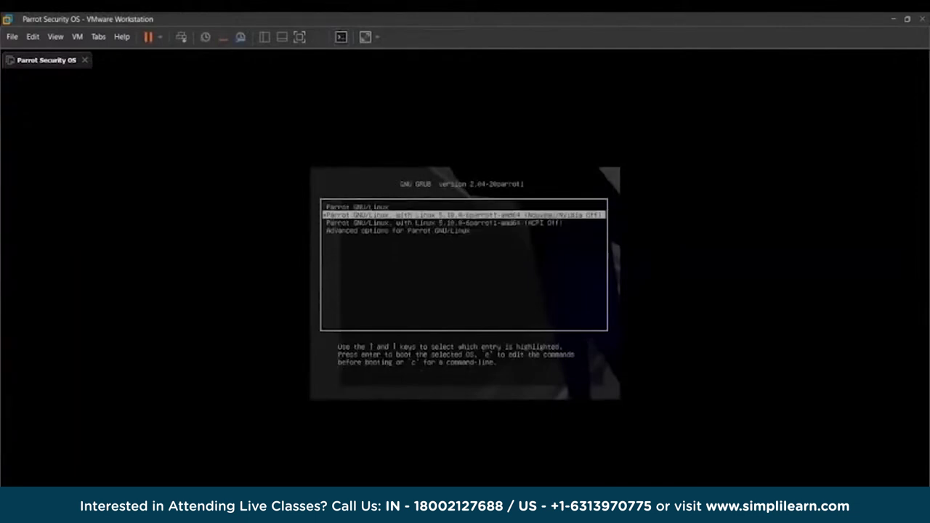
key(Down)
key(Down)
key(Up)
key(Up)
key(Up)
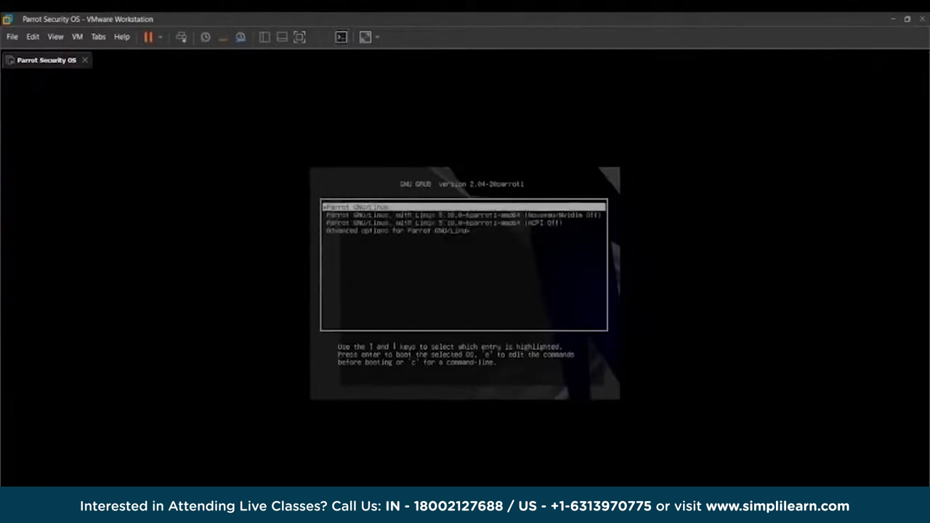
key(Return)
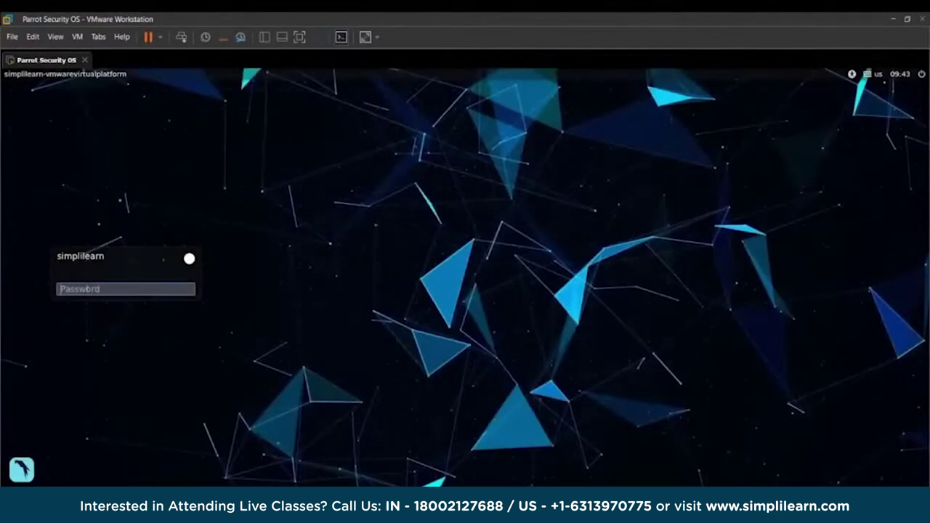
Log in to the installed Parrot desktop with the user's password and open a terminal
key(Return)
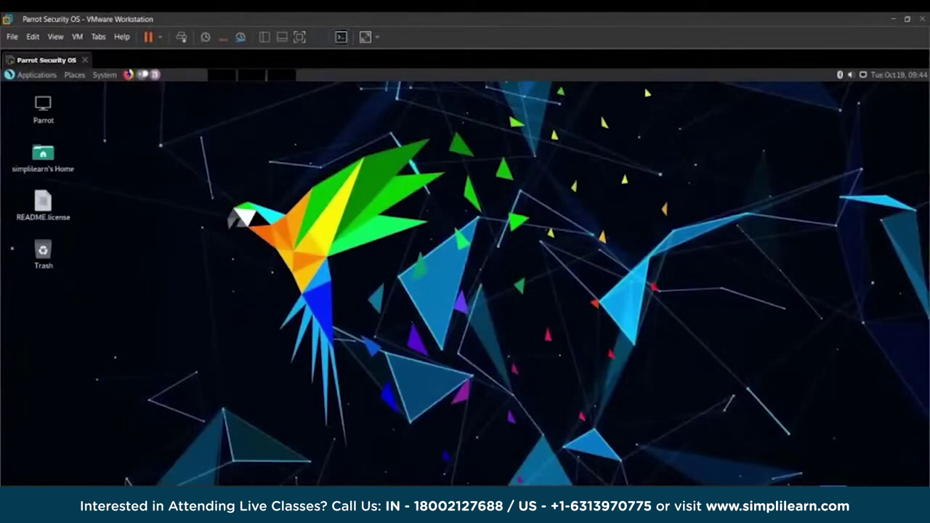
click(142, 75)
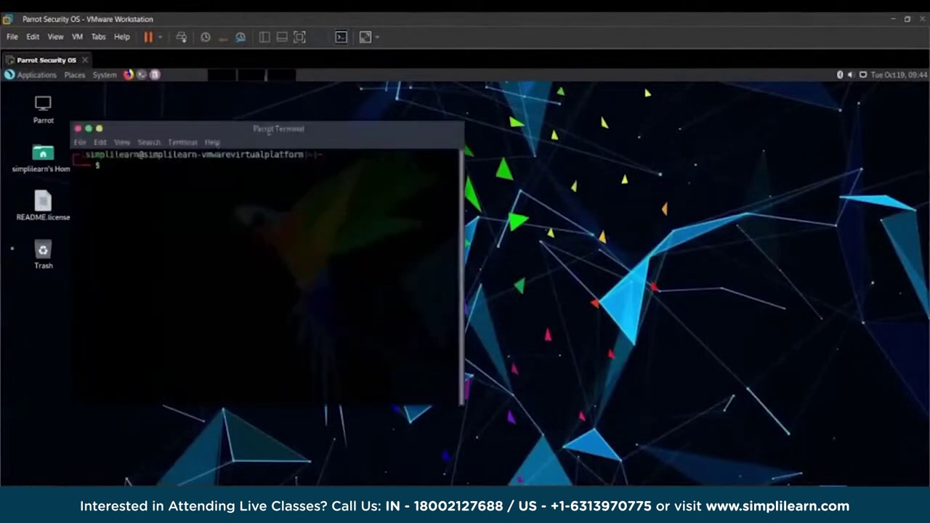
Install neofetch with 'sudo apt install neofetch', entering the admin password and confirming with y
drag(268, 131, 351, 131)
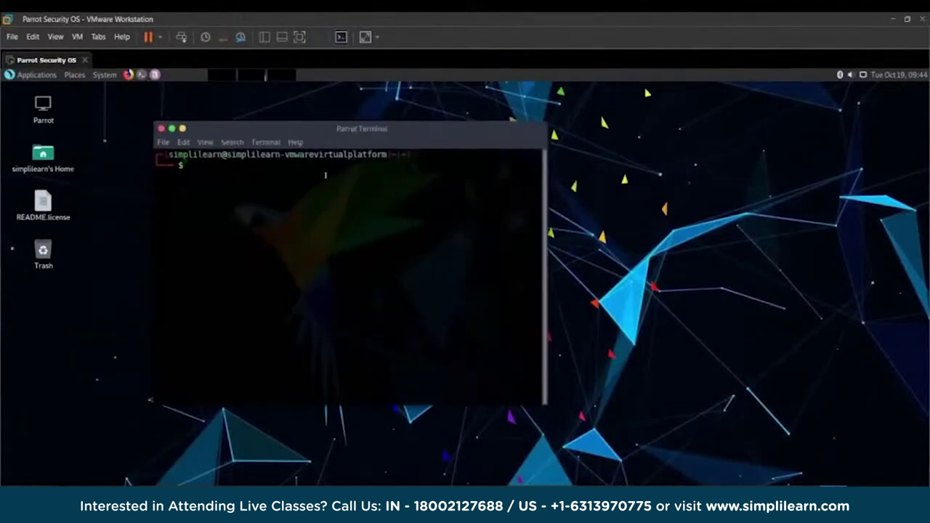
text(sudo apt install ne)
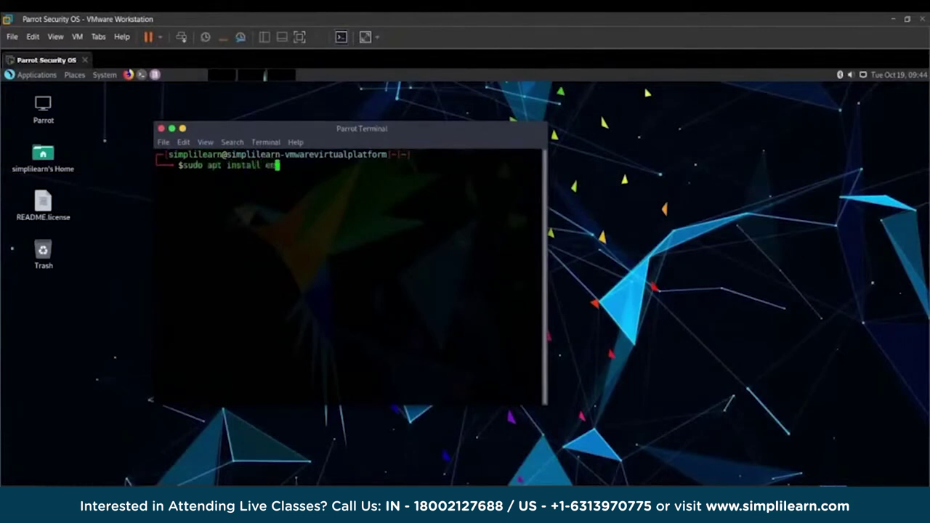
text(ofetch)
key(Return)
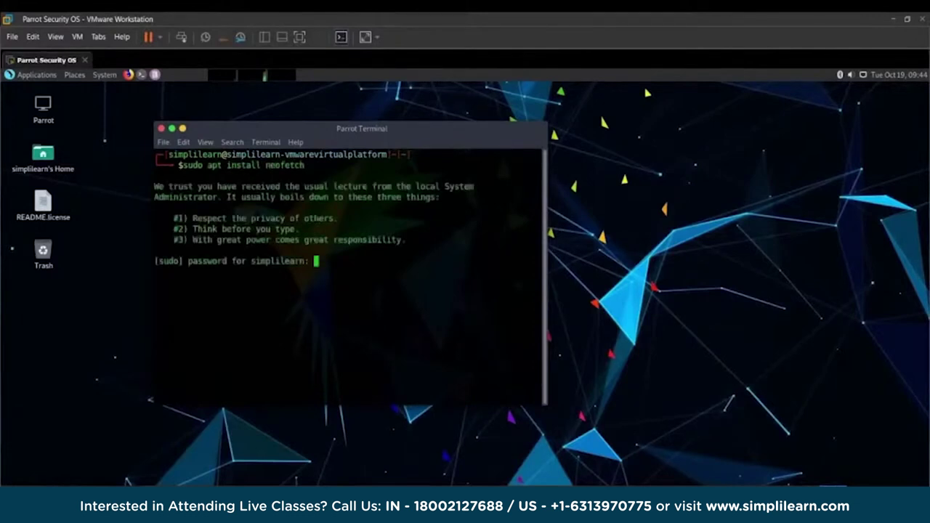
key(Return)
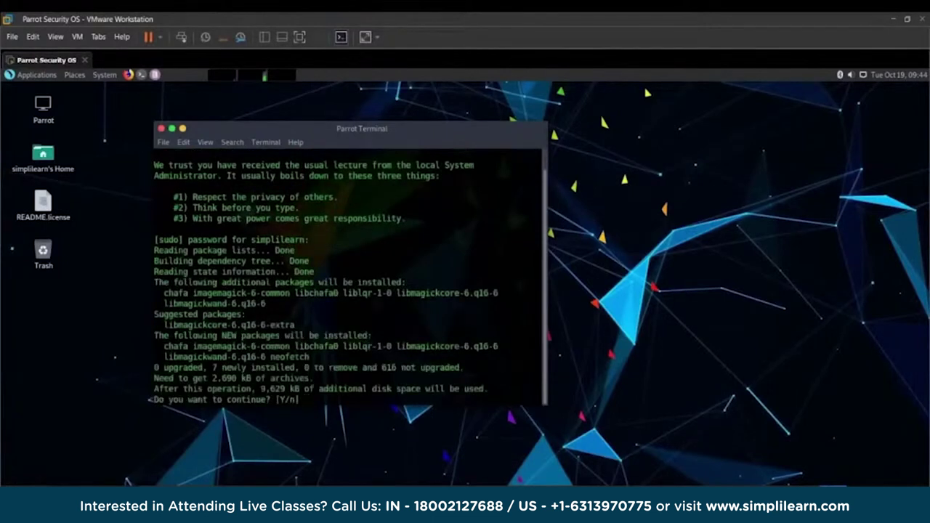
text(y)
key(Return)
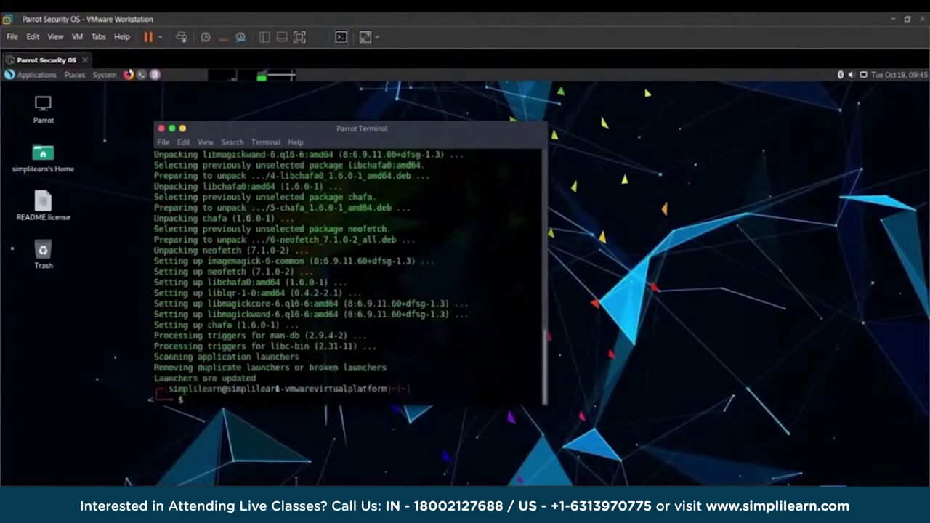
Run neofetch and maximize the terminal to see the Parrot OS 4.11 system information
text(neofetch)
key(Return)
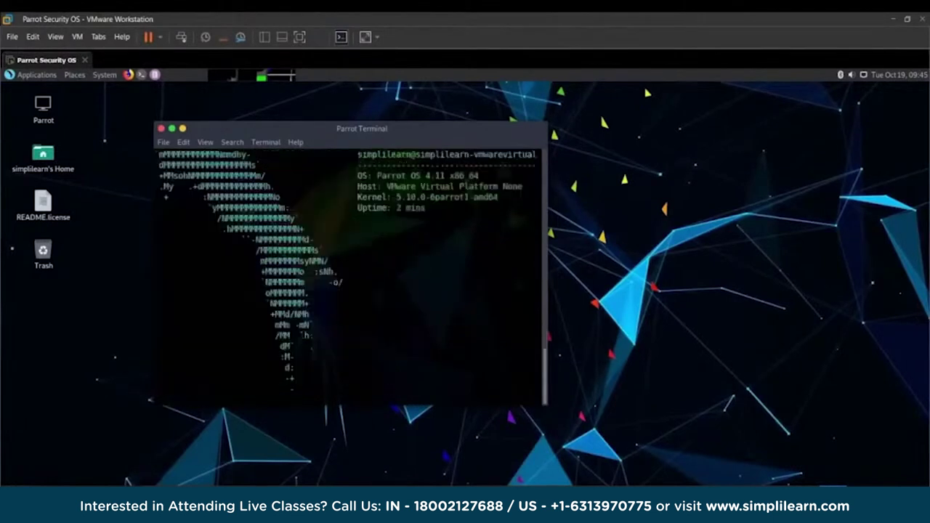
click(171, 128)
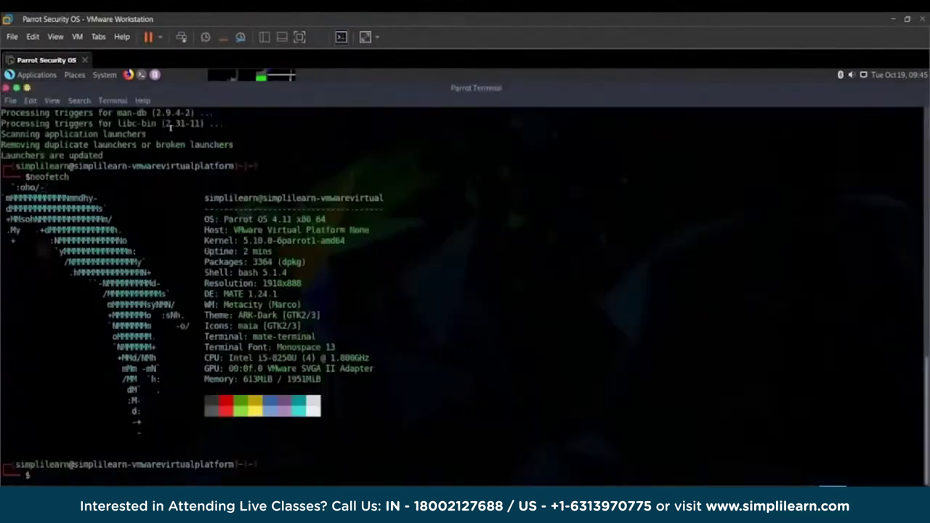
Highlight the neofetch logo, Host value, MATE desktop entry and 1951MiB total memory in the output
drag(353, 392, 3, 197)
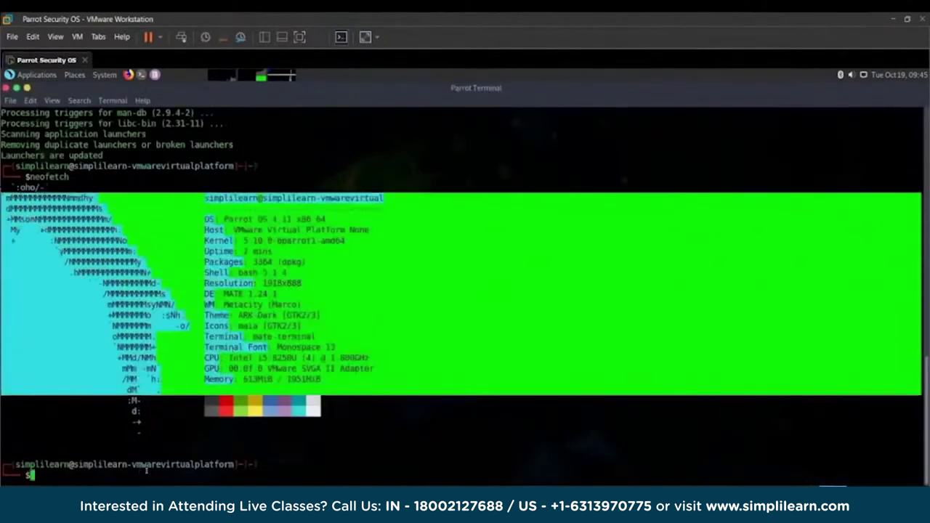
click(221, 452)
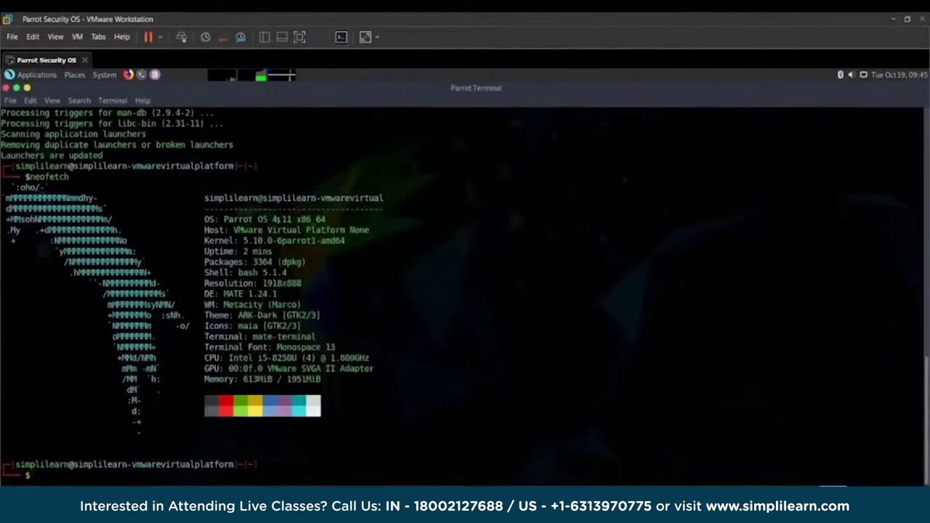
drag(233, 229, 297, 230)
click(245, 240)
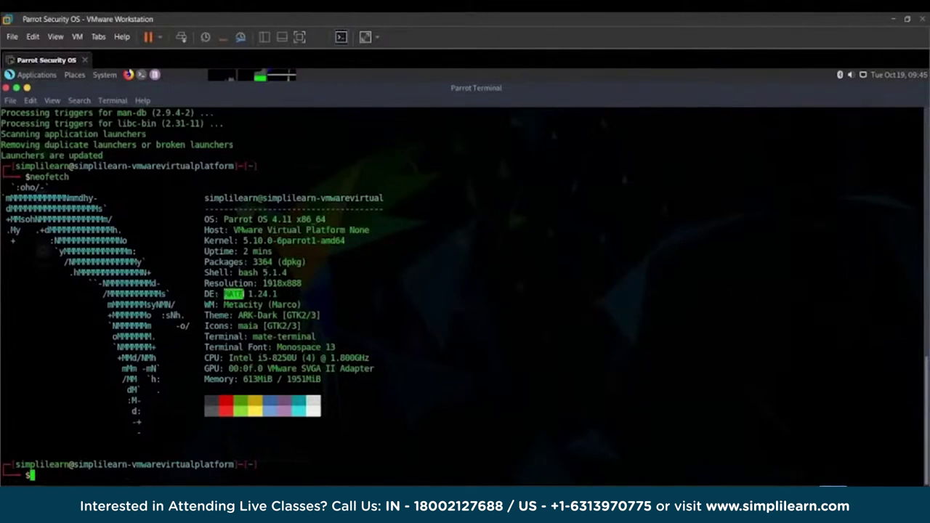
click(243, 294)
drag(287, 379, 306, 380)
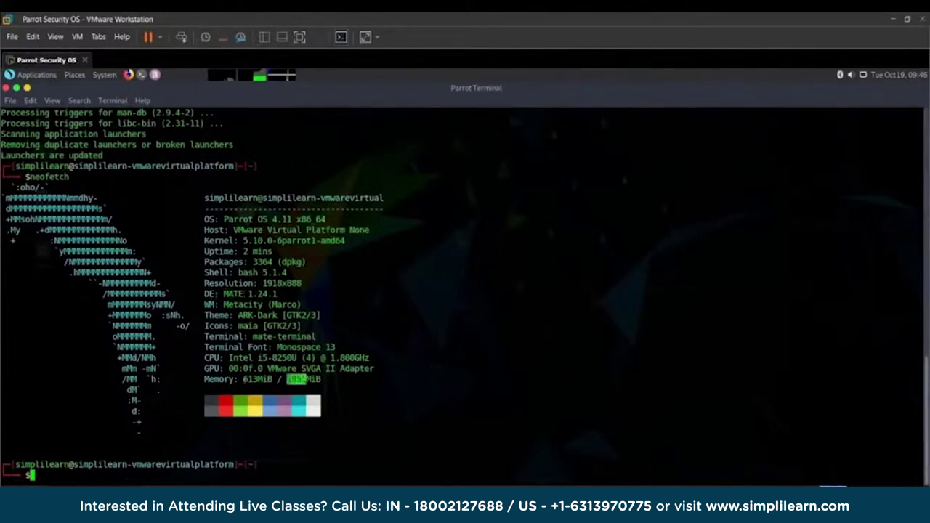
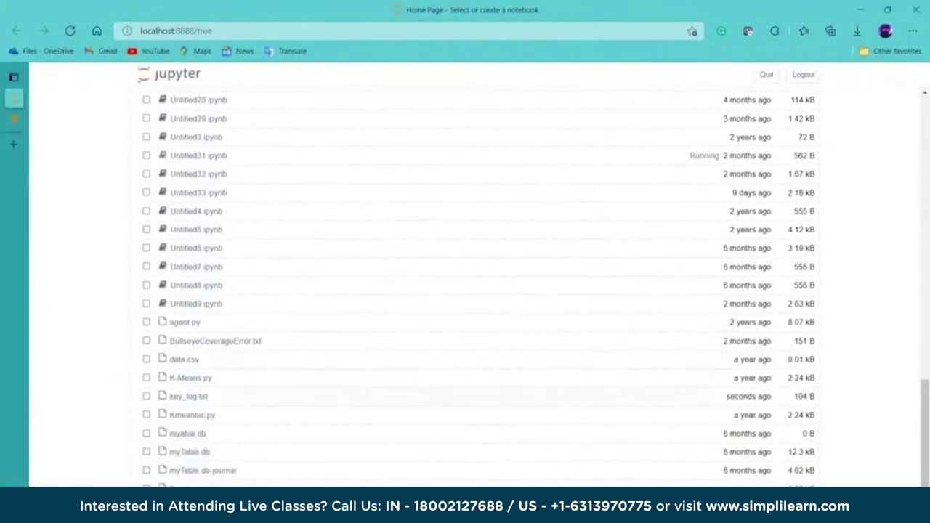
Type 'Hello World!!' into a new Notepad document, then open key_log.txt in Jupyter to check the logged keys
scroll(121, 435, up, 2)
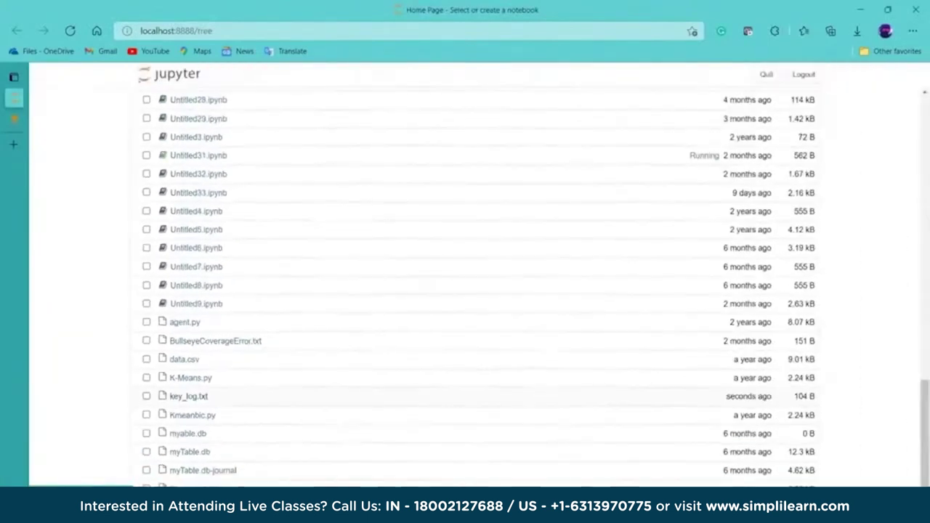
key(super)
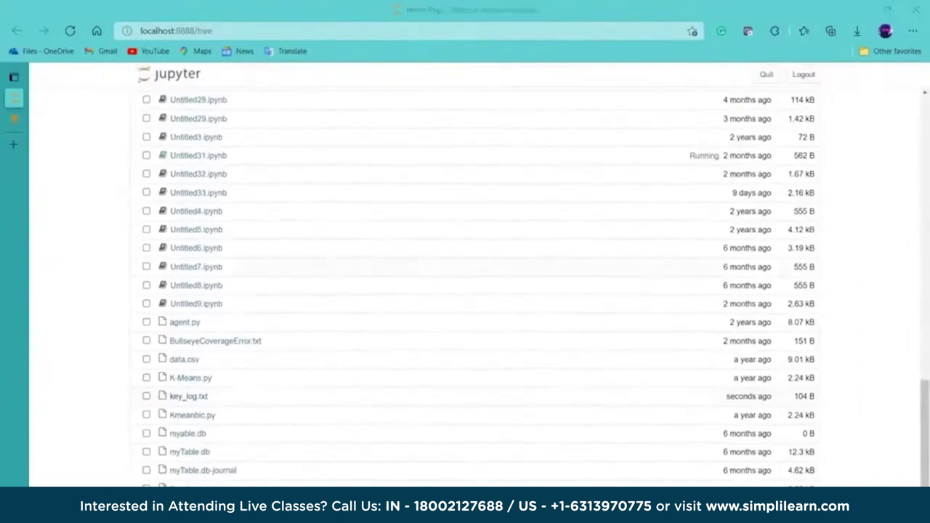
text(note)
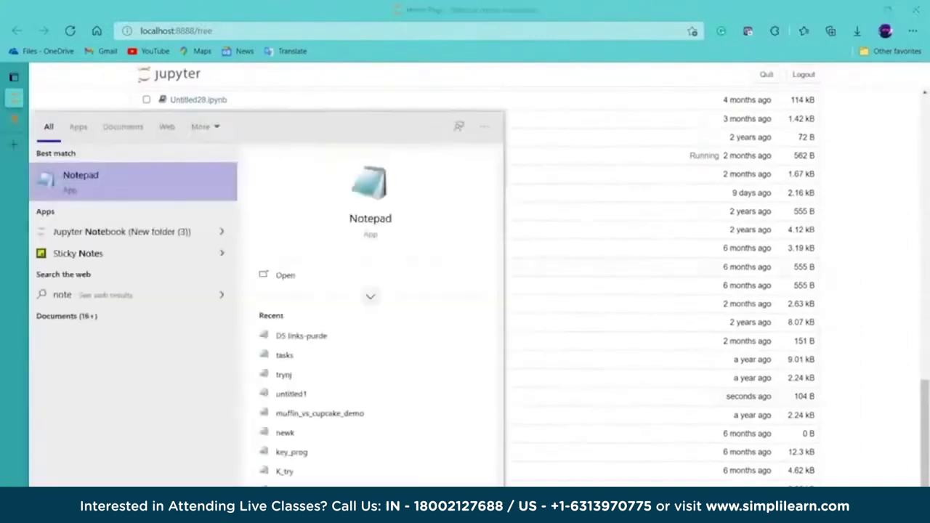
key(Return)
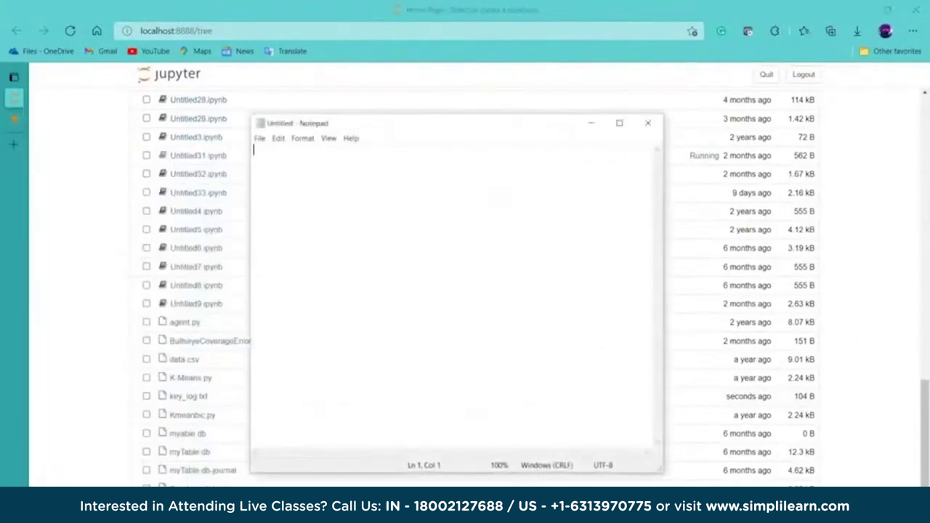
text(Hello Wor)
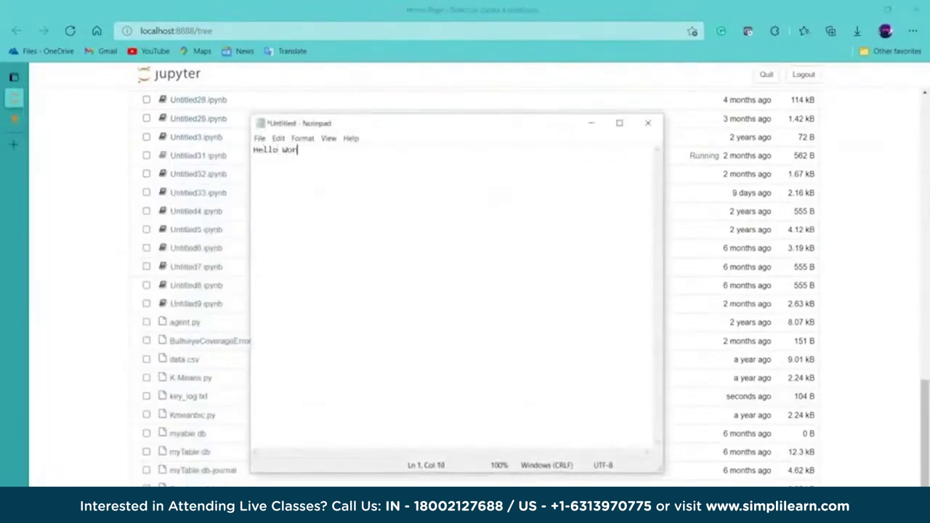
text(ld!!)
click(188, 395)
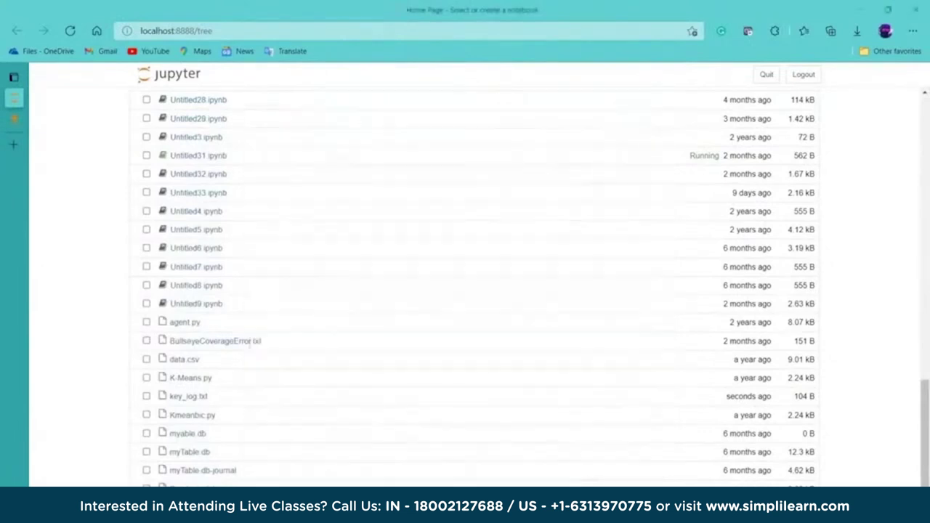
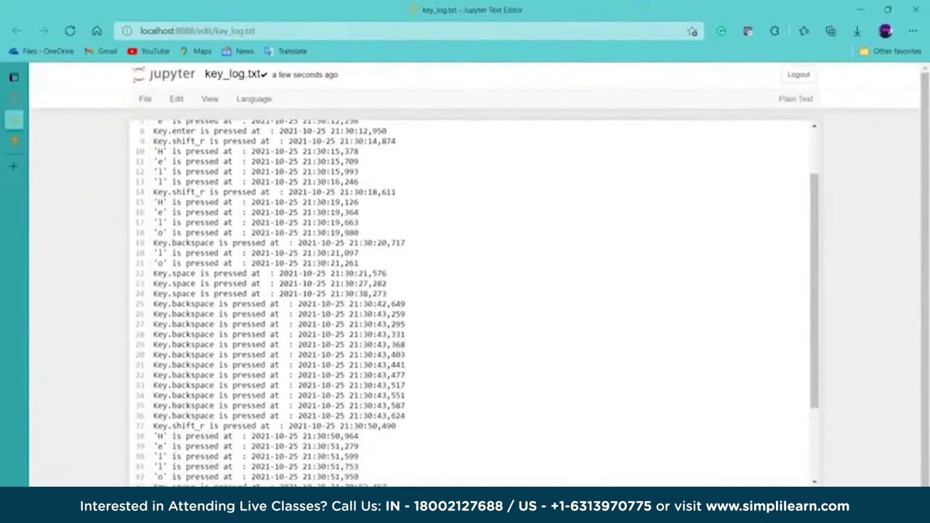
Read key_log.txt down to its last entry (line 52, 'Hello World!!'), then return to the top
key(ctrl+plus)
scroll(472, 276, down, 2)
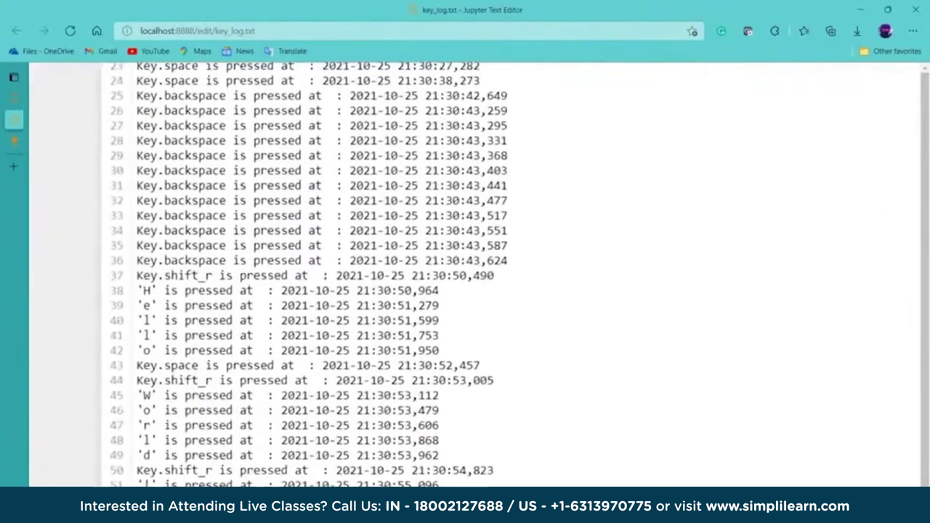
key(ctrl+plus)
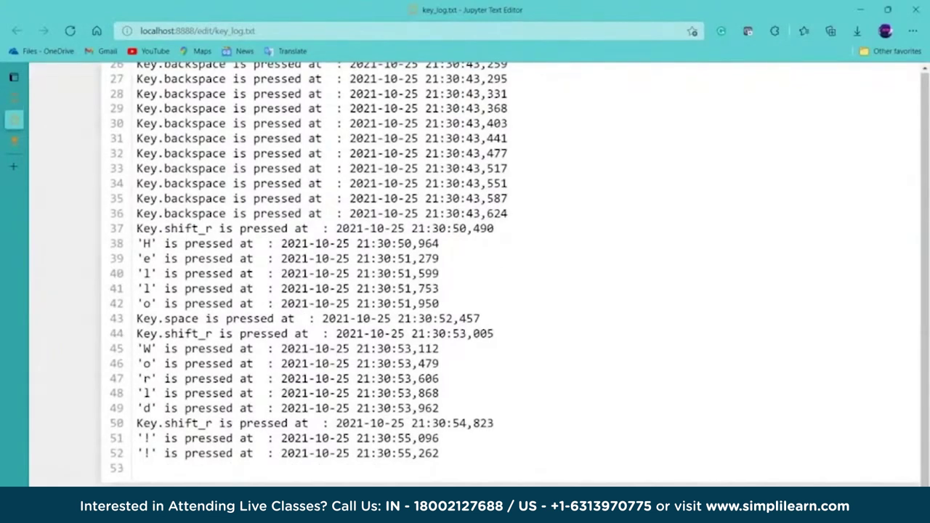
key(ctrl+0)
scroll(473, 301, up, 6)
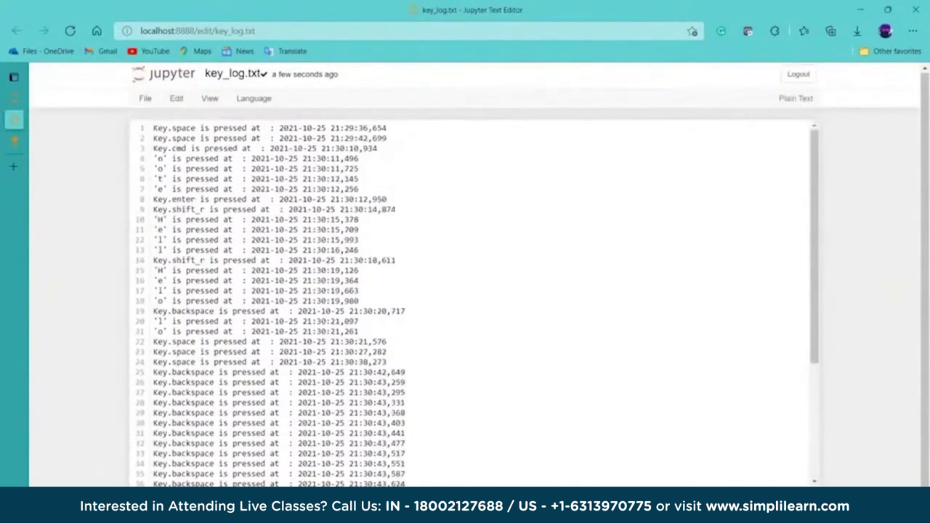
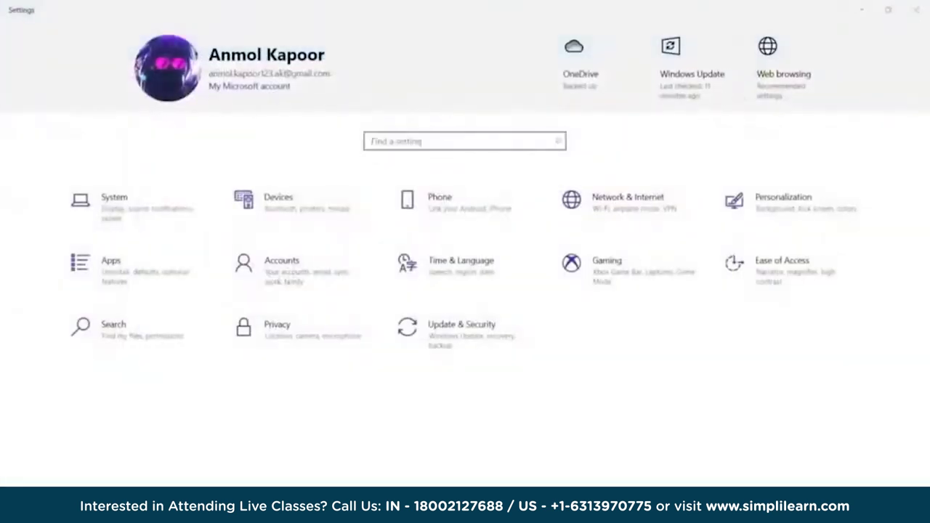
Show the Windows Update page and confirm the PC is up to date
click(694, 61)
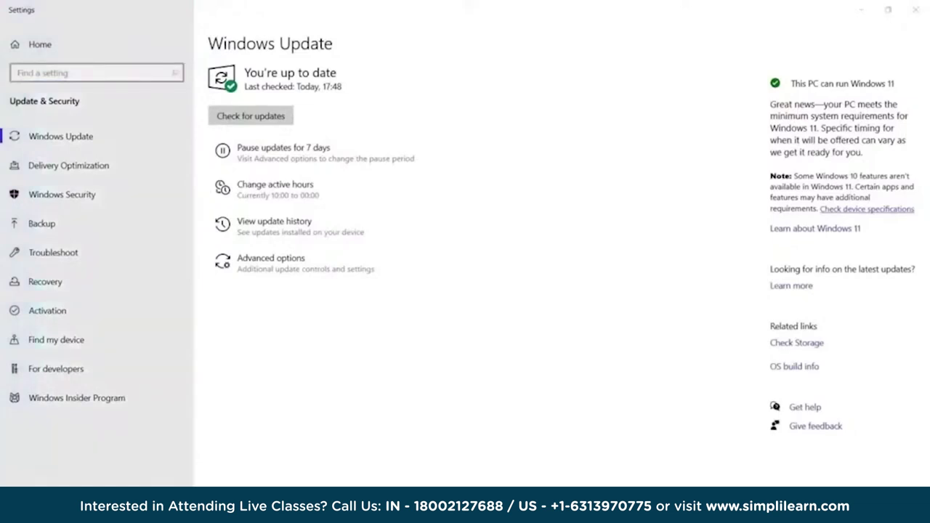
key(super)
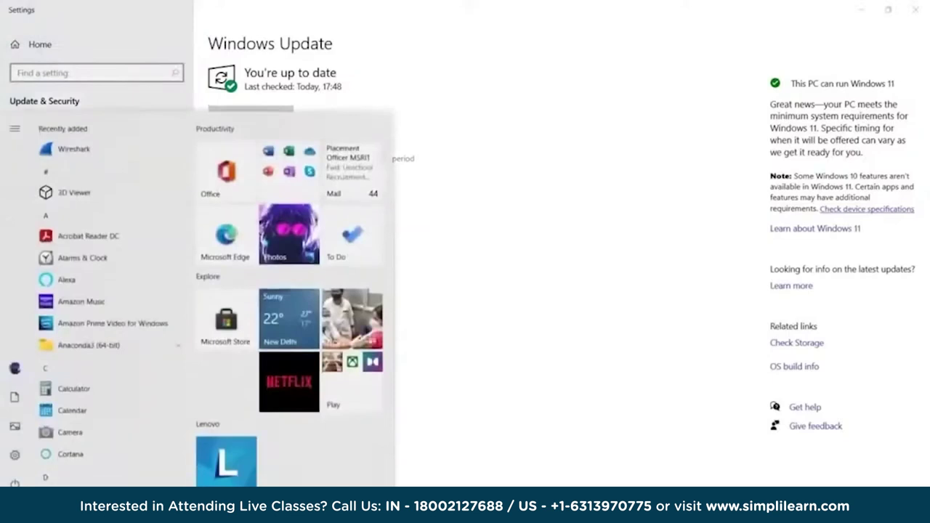
Launch Task Manager from a 'task' search and maximize its window
text(task)
key(Return)
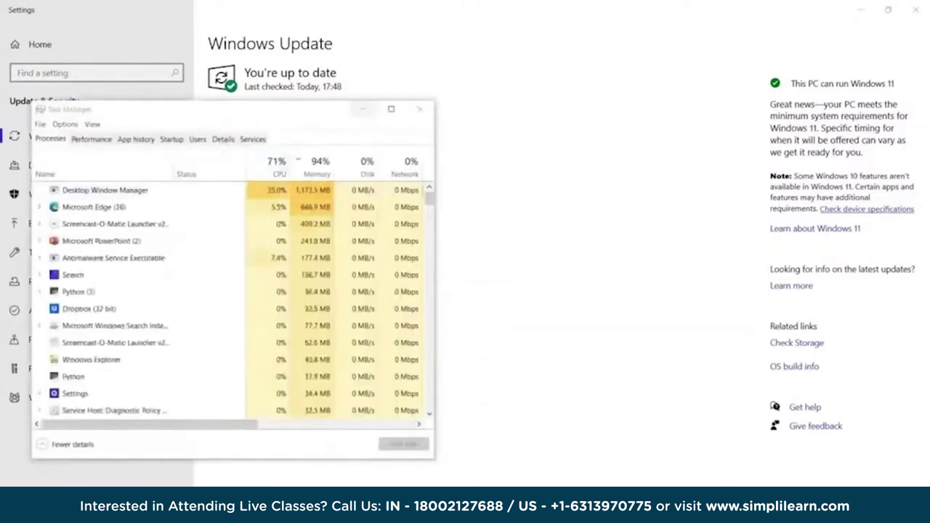
key(super+Up)
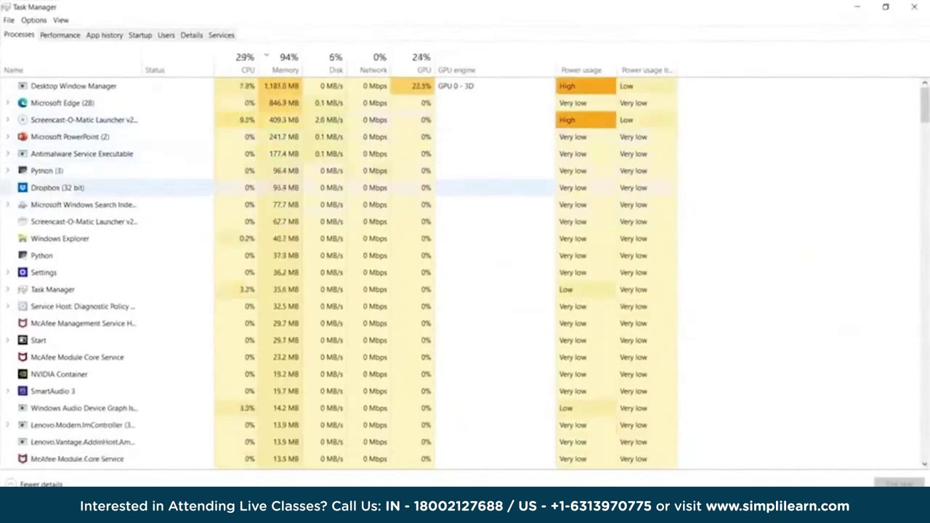
Review running processes, inspect the Windows Search Indexer's actions, then view the startup apps list
scroll(342, 175, down, 1)
scroll(342, 176, up, 1)
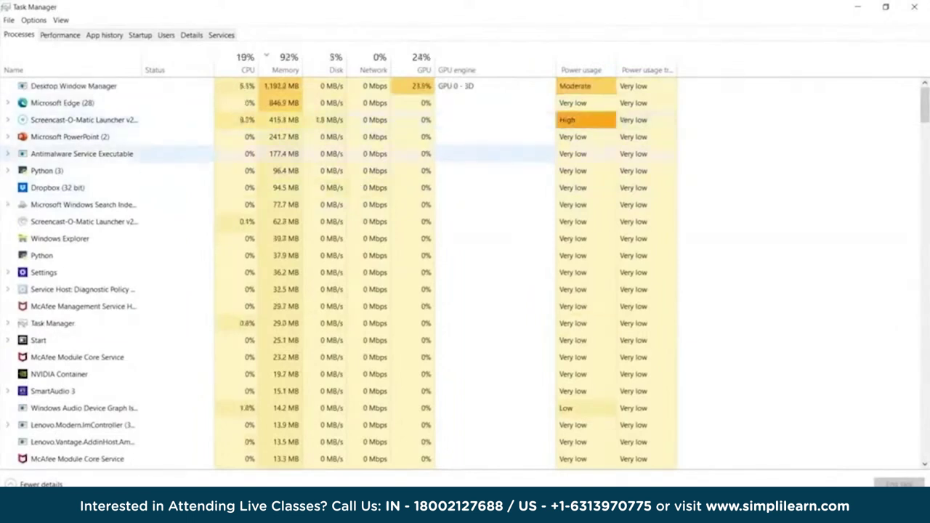
scroll(494, 206, down, 1)
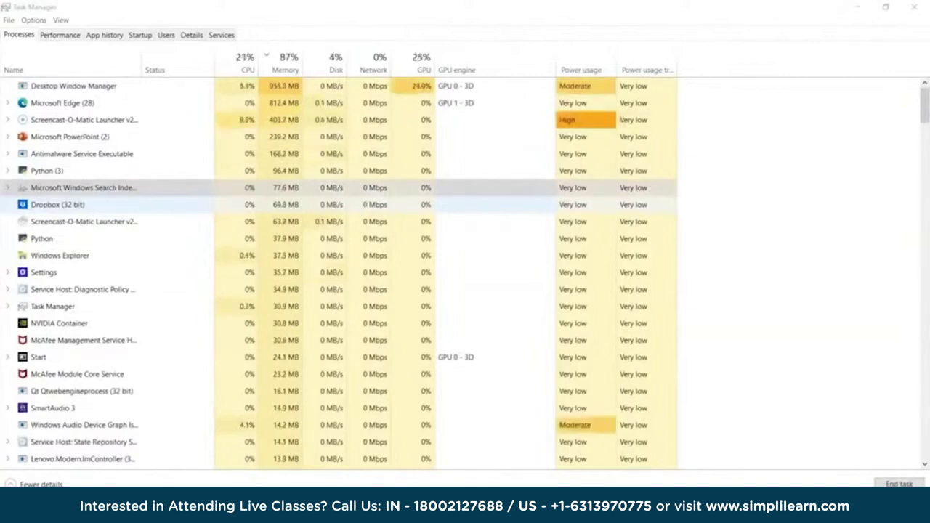
right_click(122, 186)
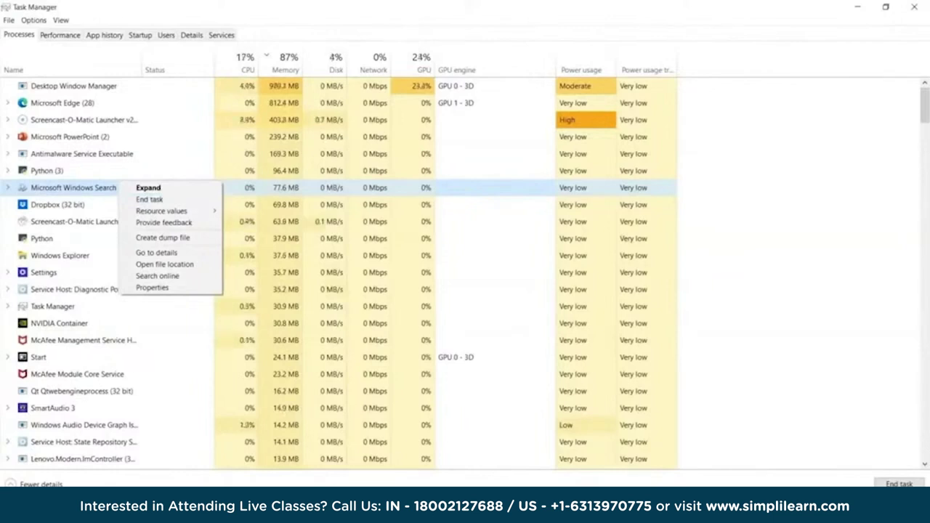
click(140, 35)
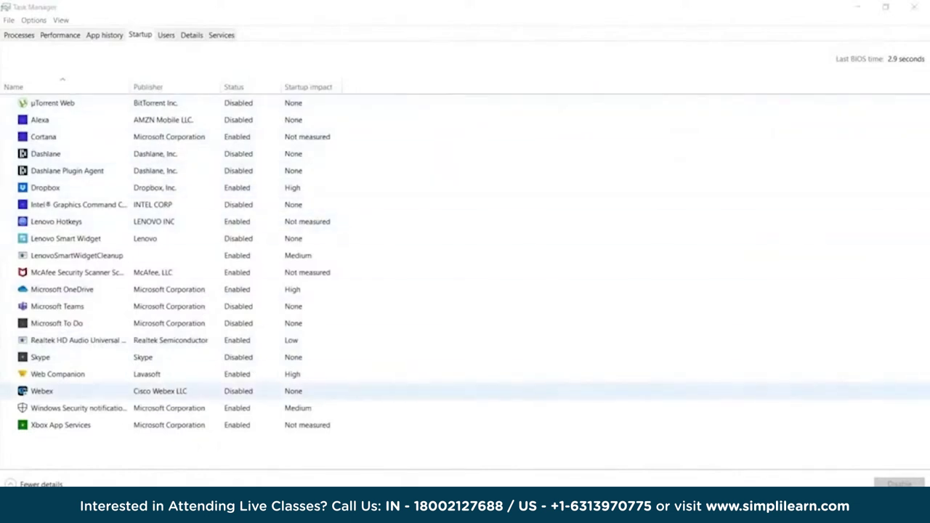
right_click(106, 276)
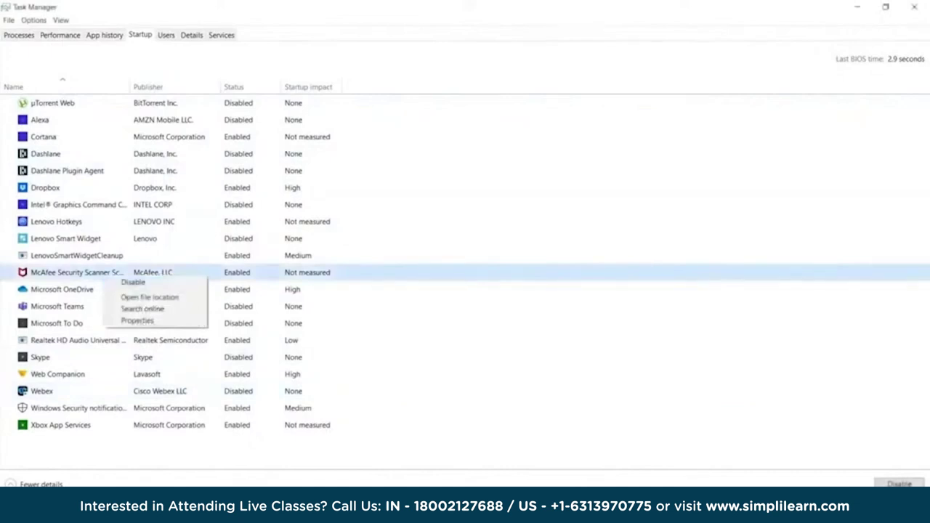
click(167, 306)
click(167, 306)
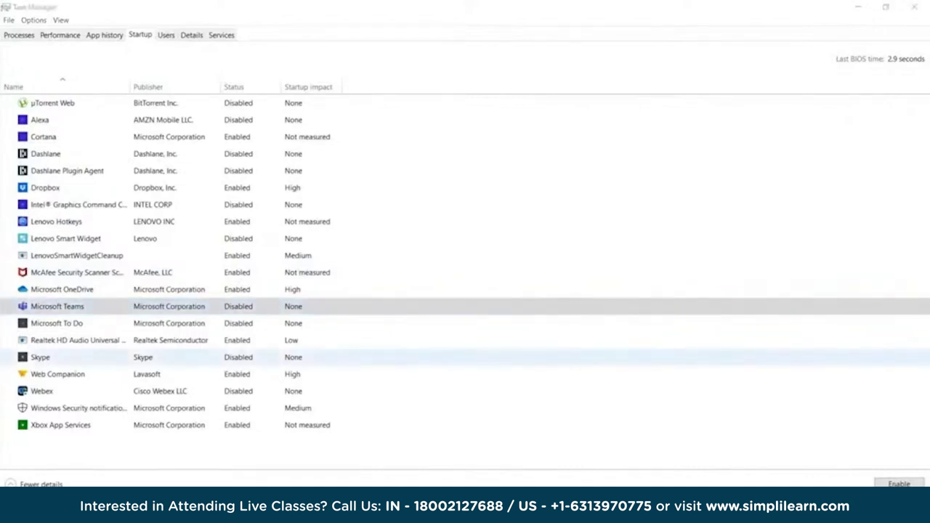
Launch Notepad and type 'A' into the new untitled document
key(super)
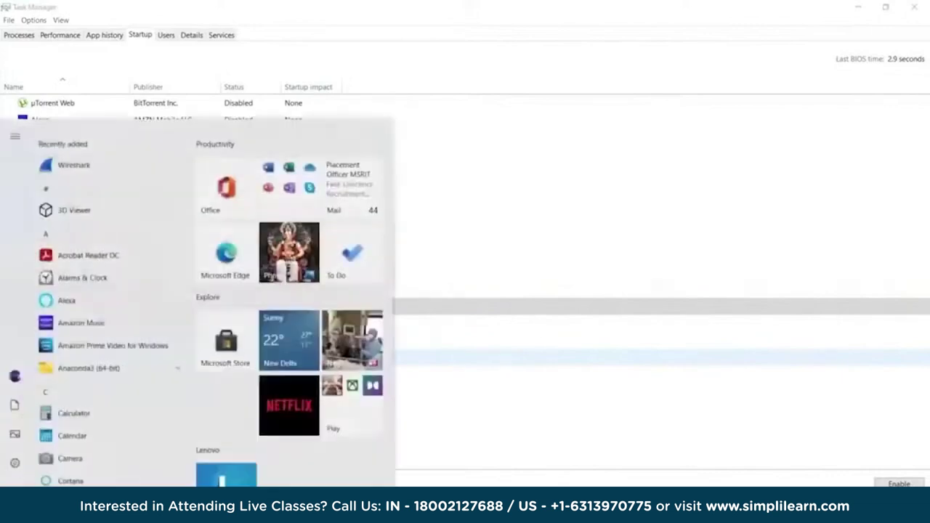
text(notepad)
key(Return)
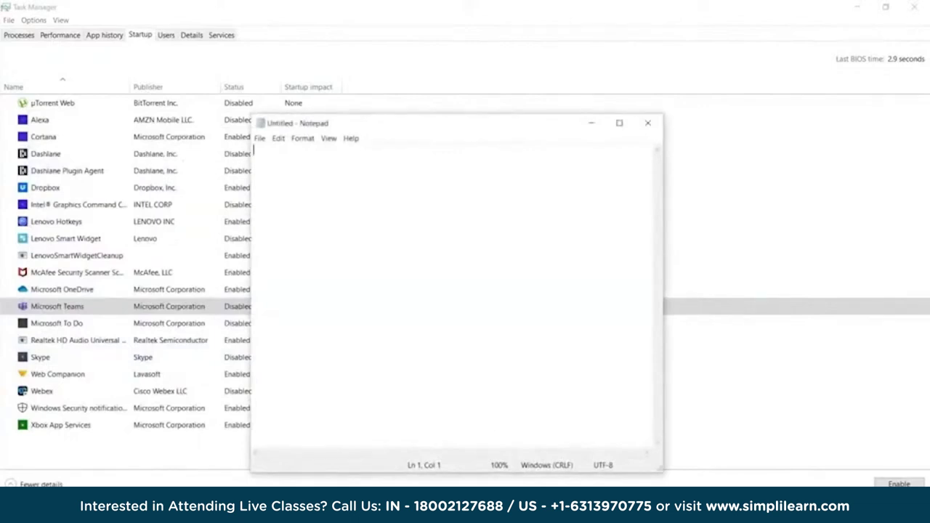
text(A)
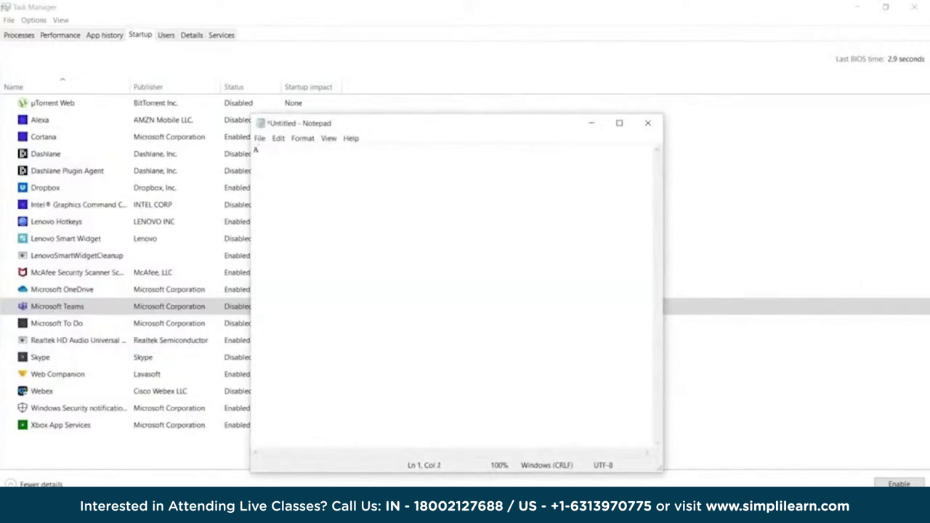